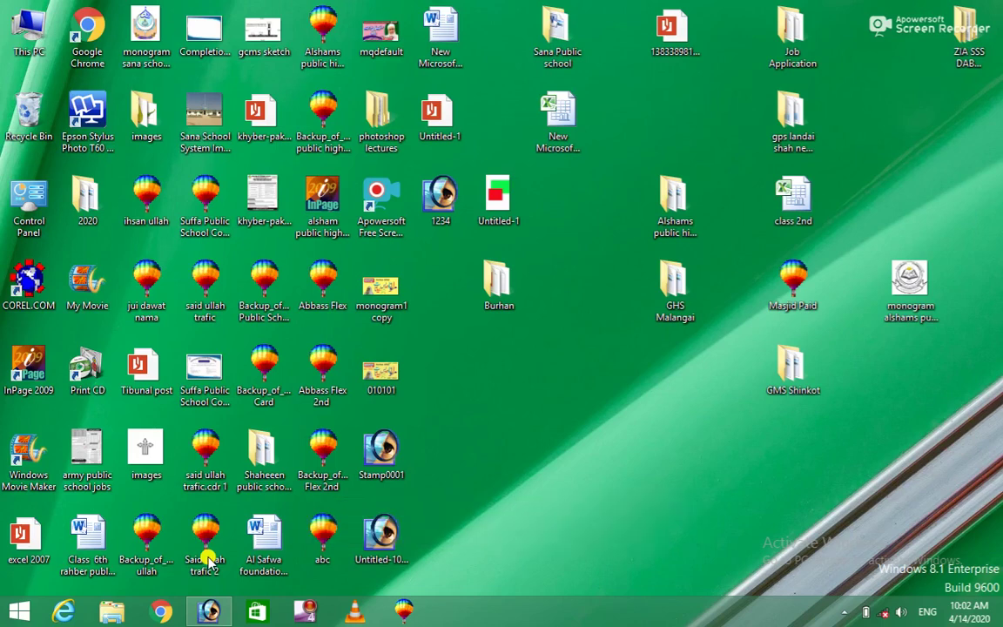
Step: Restore the Photoshop window showing the Untitled-1.jpg and images.png documents
click(210, 612)
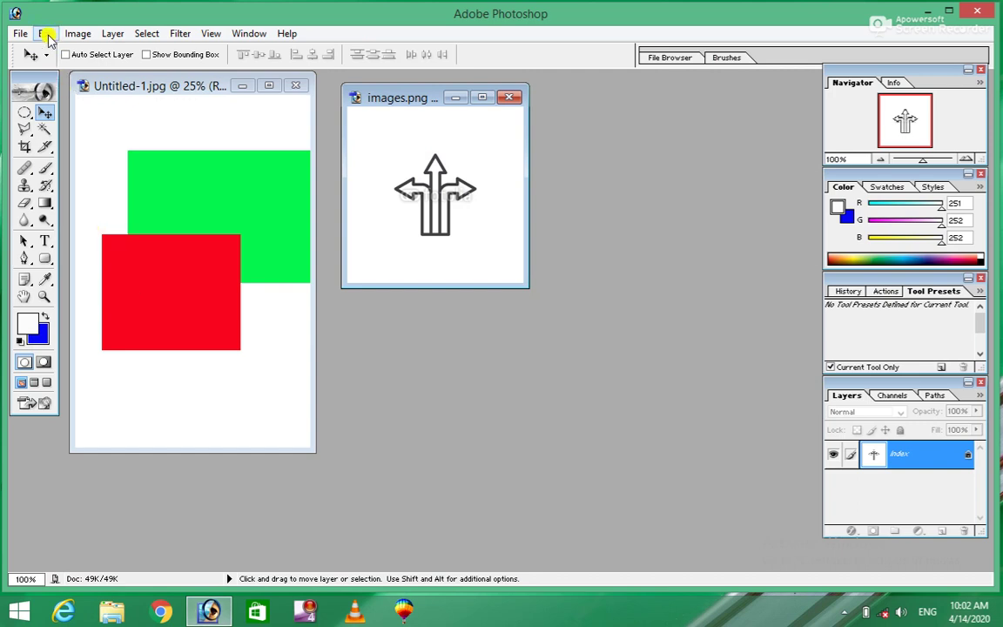
Step: Bring up the Edit menu after two dismissed attempts, ending with the pointer on Fill
click(47, 35)
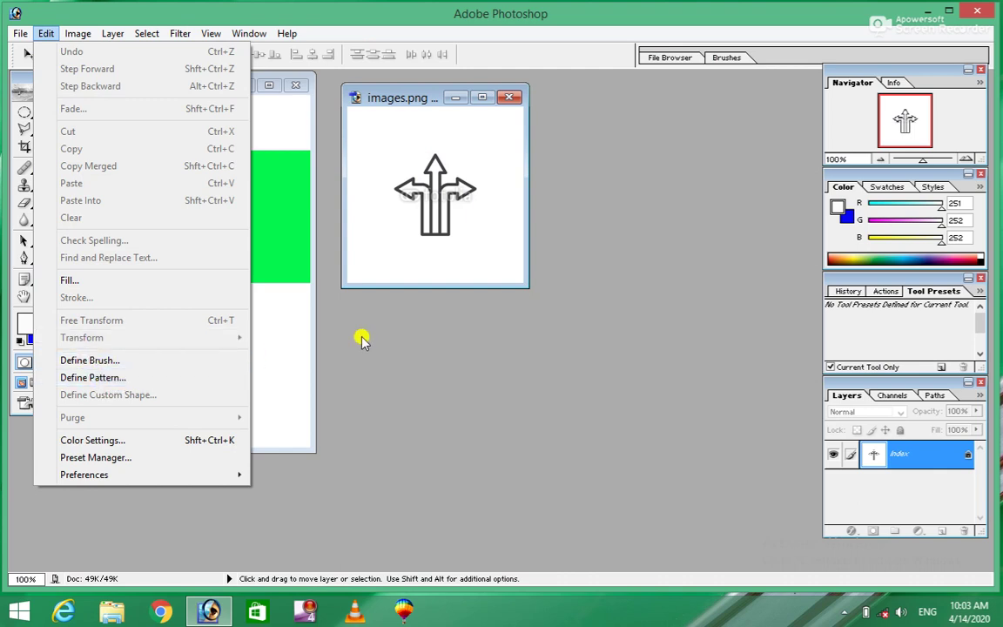
click(545, 253)
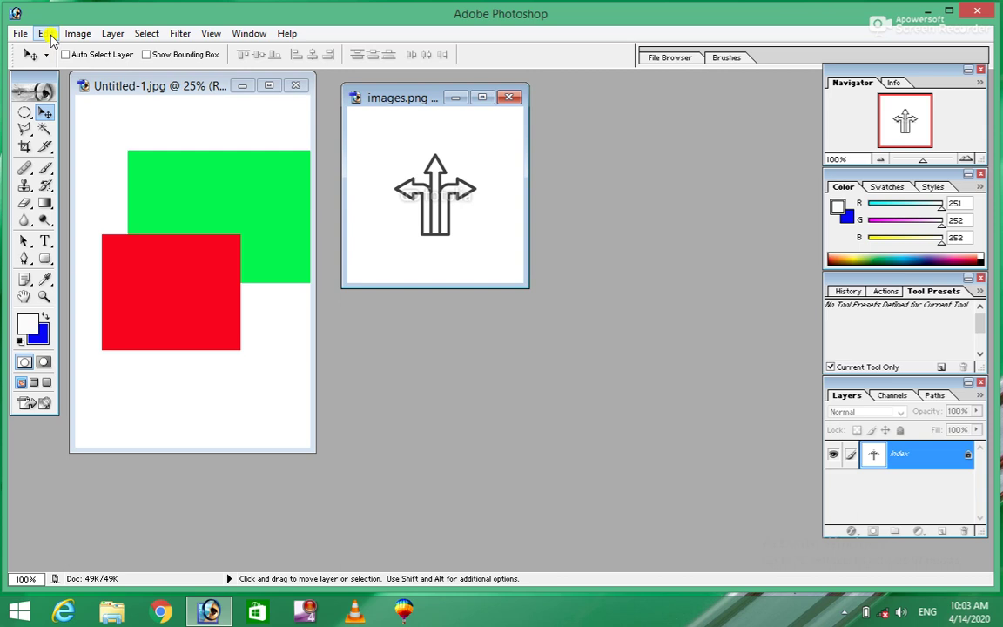
click(46, 33)
click(414, 271)
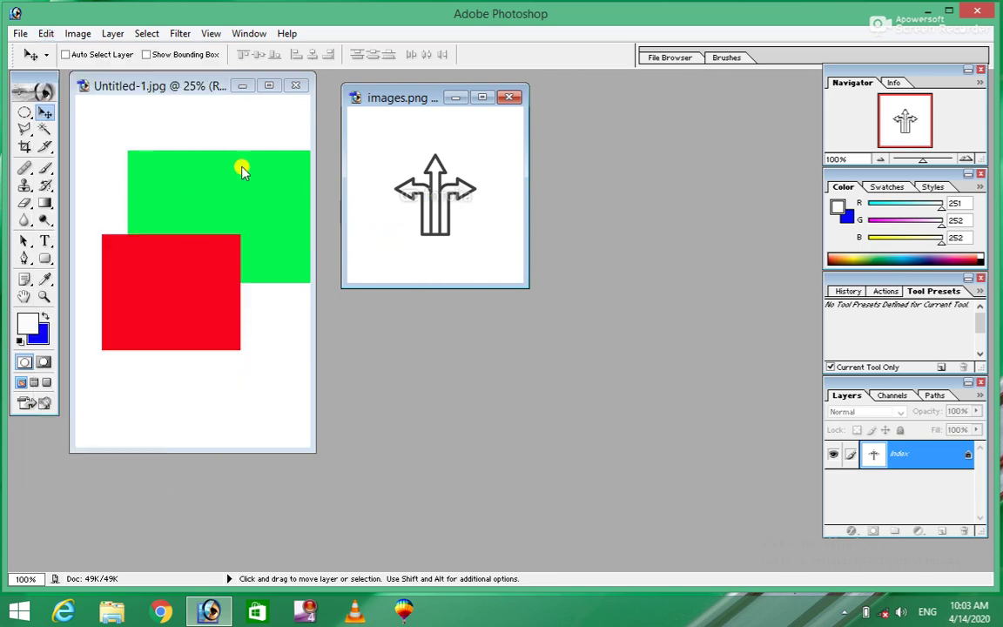
click(45, 33)
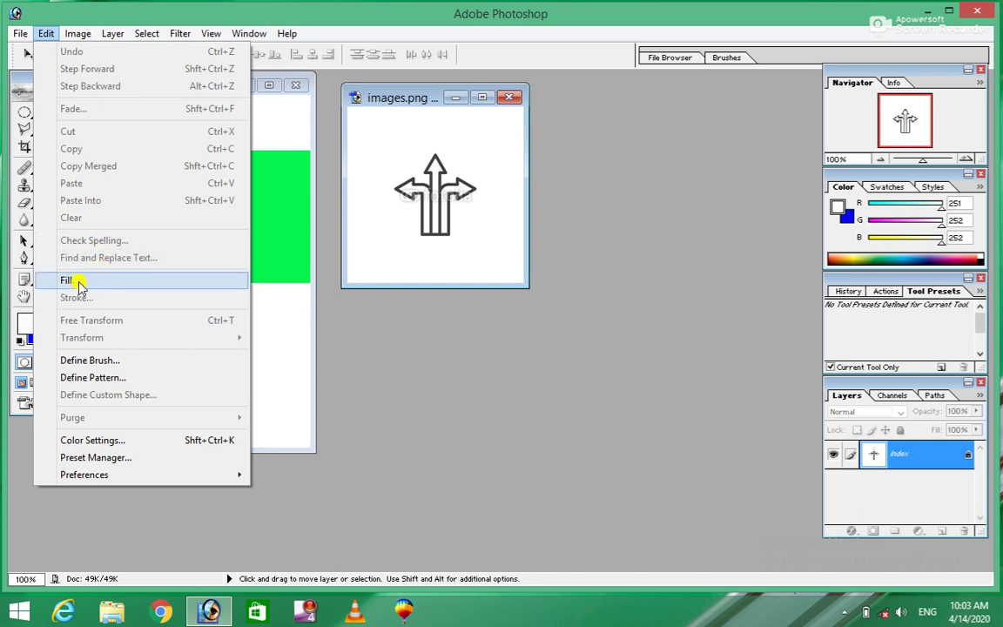
click(77, 281)
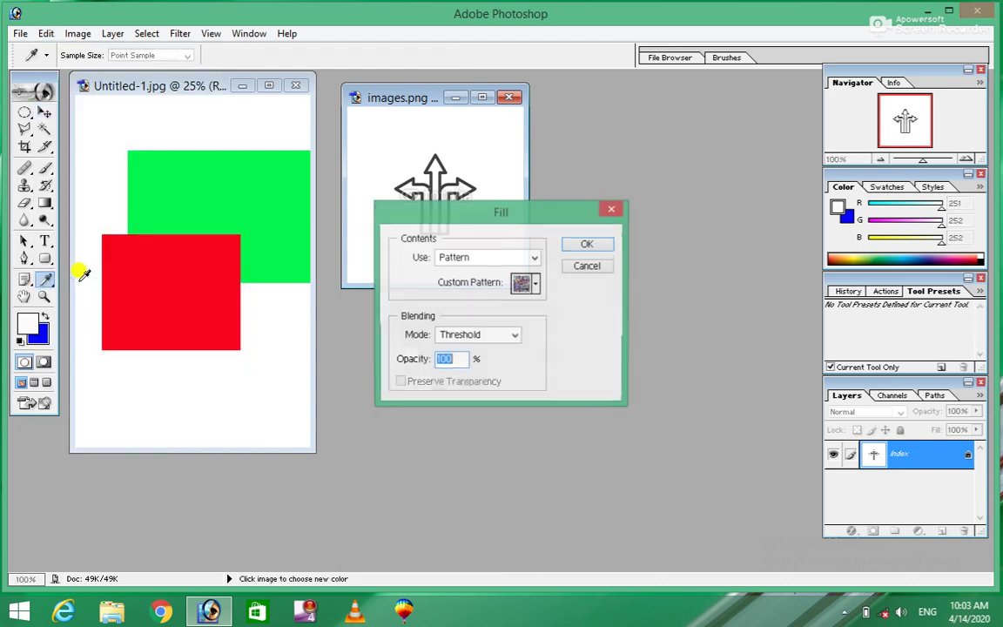
click(538, 260)
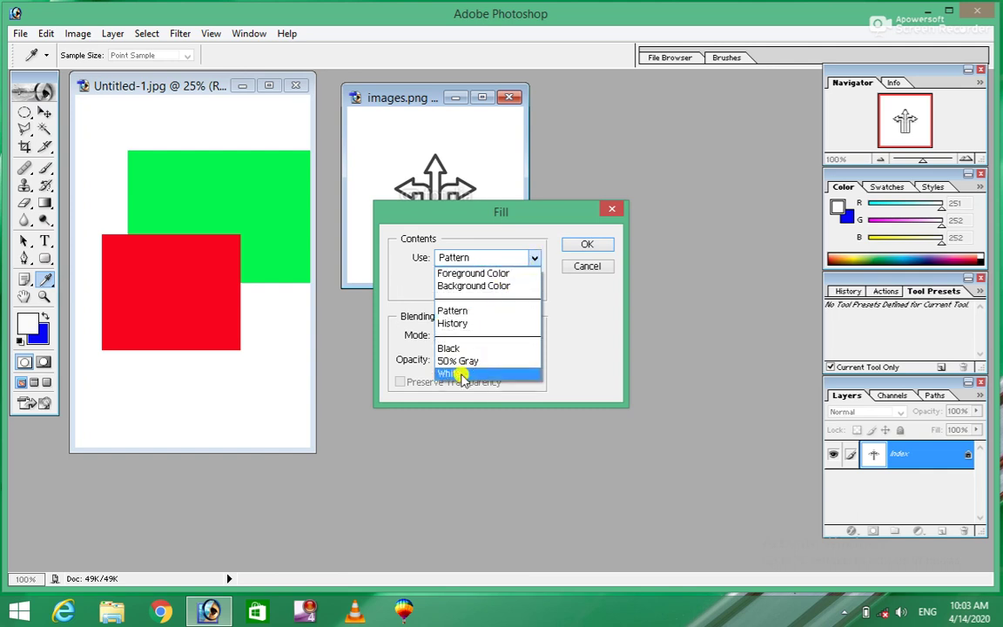
click(456, 275)
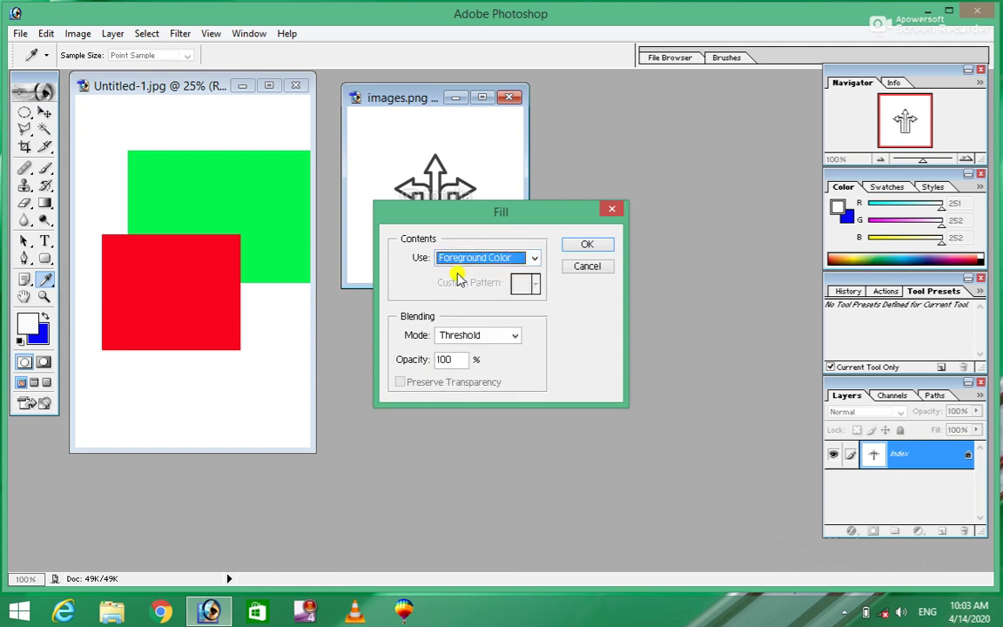
click(583, 248)
key(v)
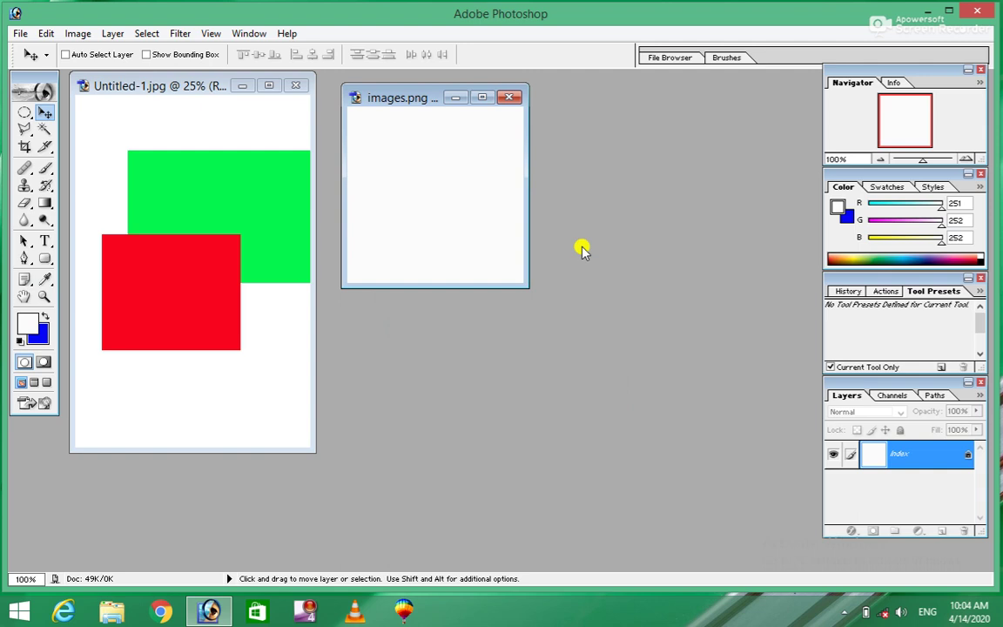
key(ctrl+z)
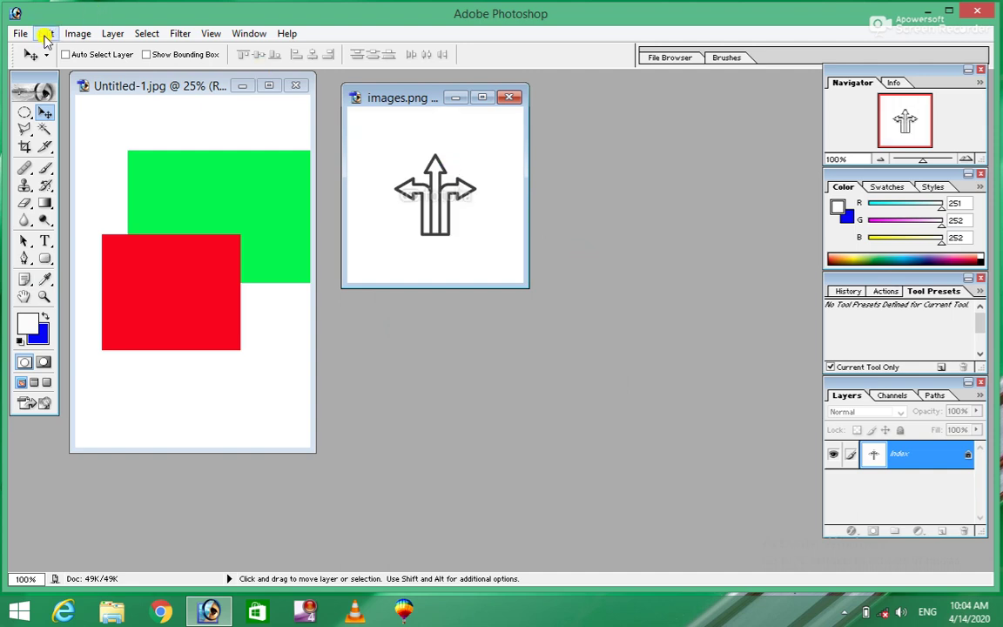
Step: Fill images.png with the foreground colour using Edit > Fill
click(46, 34)
click(92, 278)
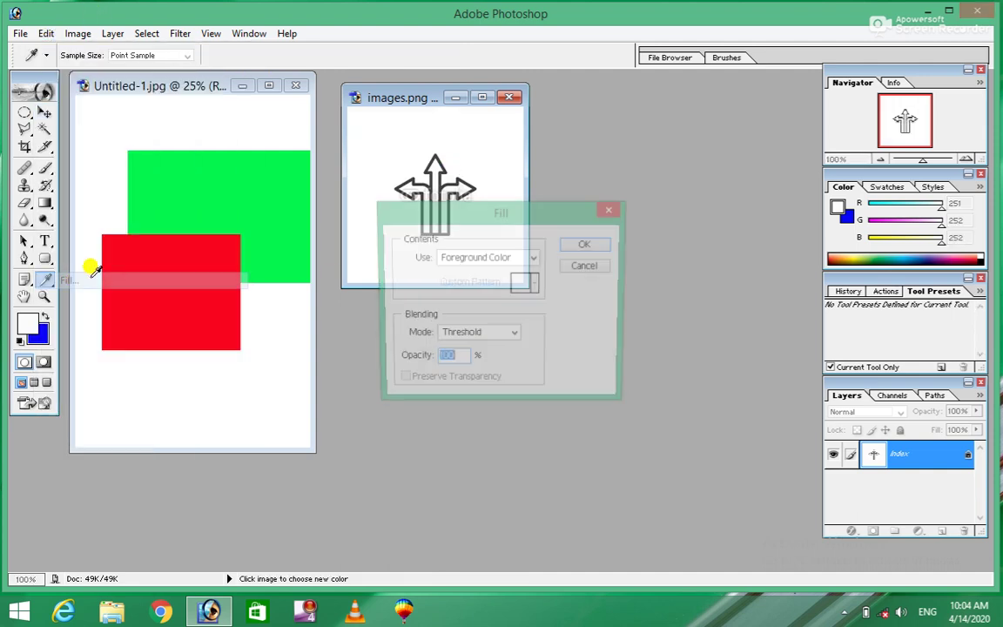
click(586, 247)
key(v)
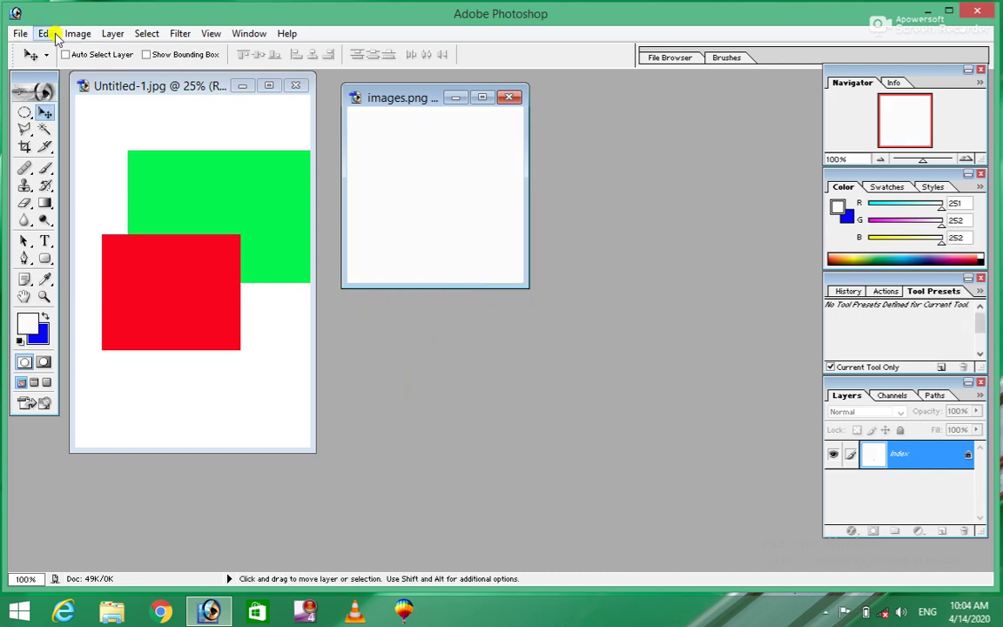
Step: Refill images.png using Background Color, then undo the dark grey fill
click(48, 34)
click(71, 280)
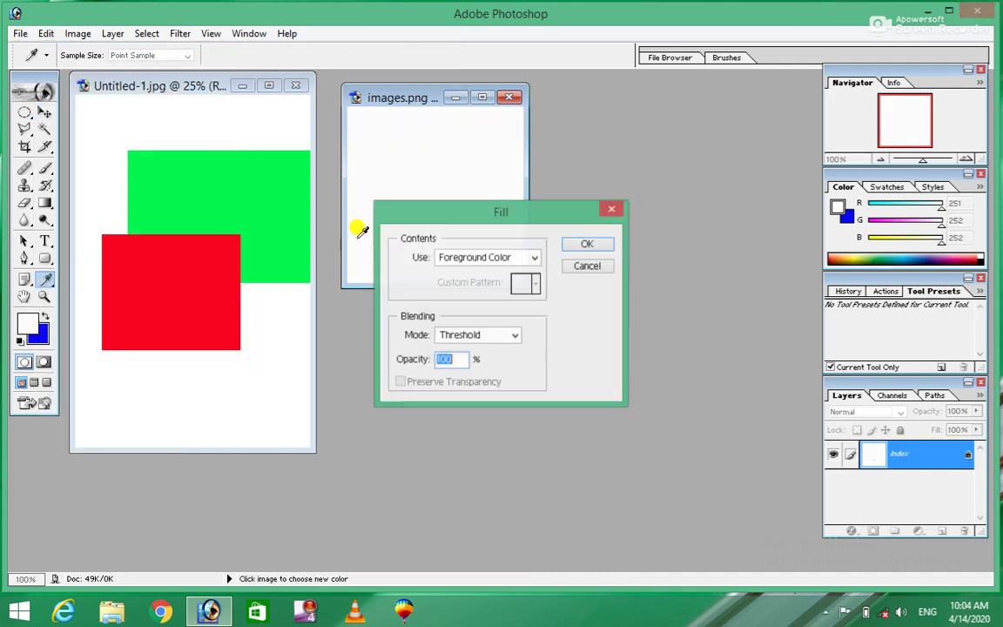
click(527, 257)
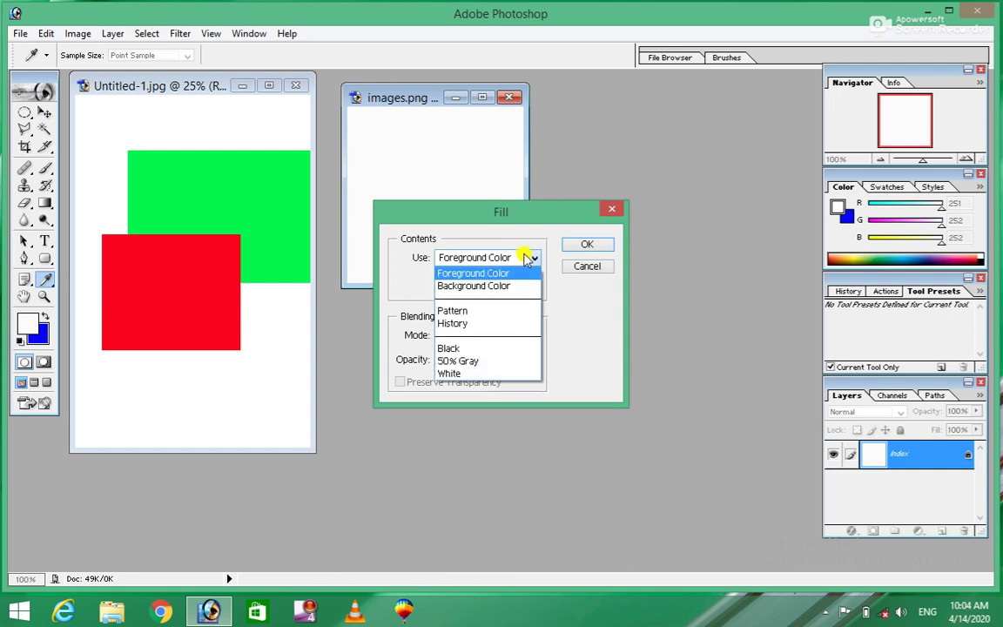
click(484, 288)
click(587, 245)
key(v)
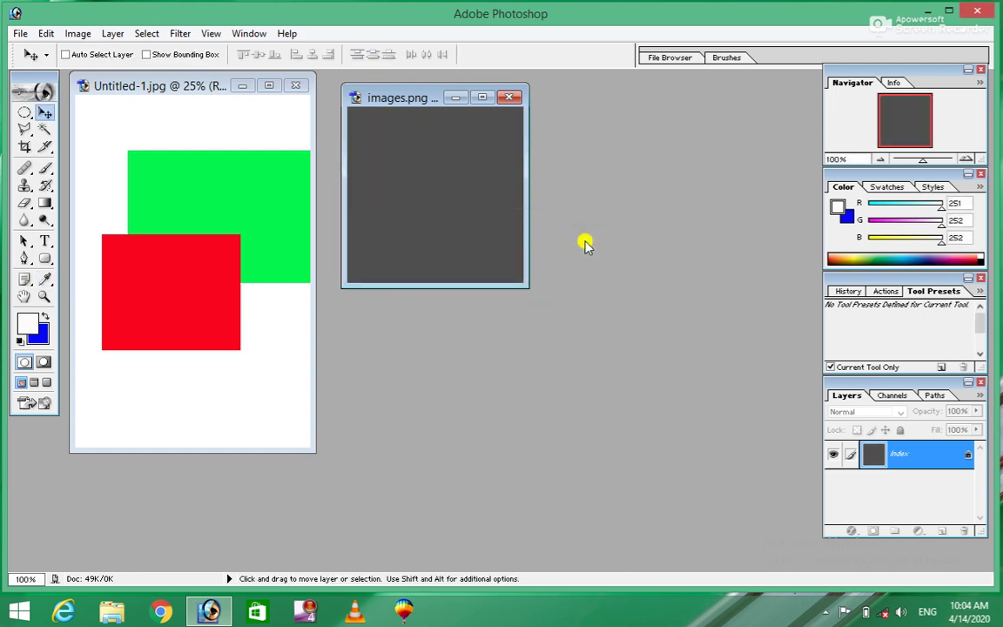
key(ctrl+z)
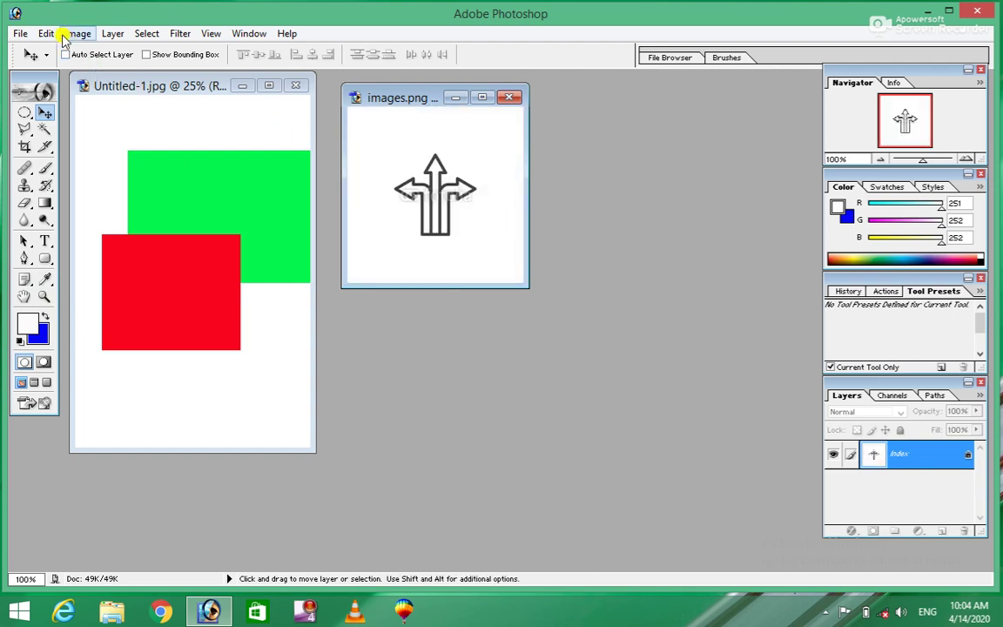
Step: Fill images.png again with Background Color at 100% opacity, making it solid dark grey
click(19, 33)
click(47, 37)
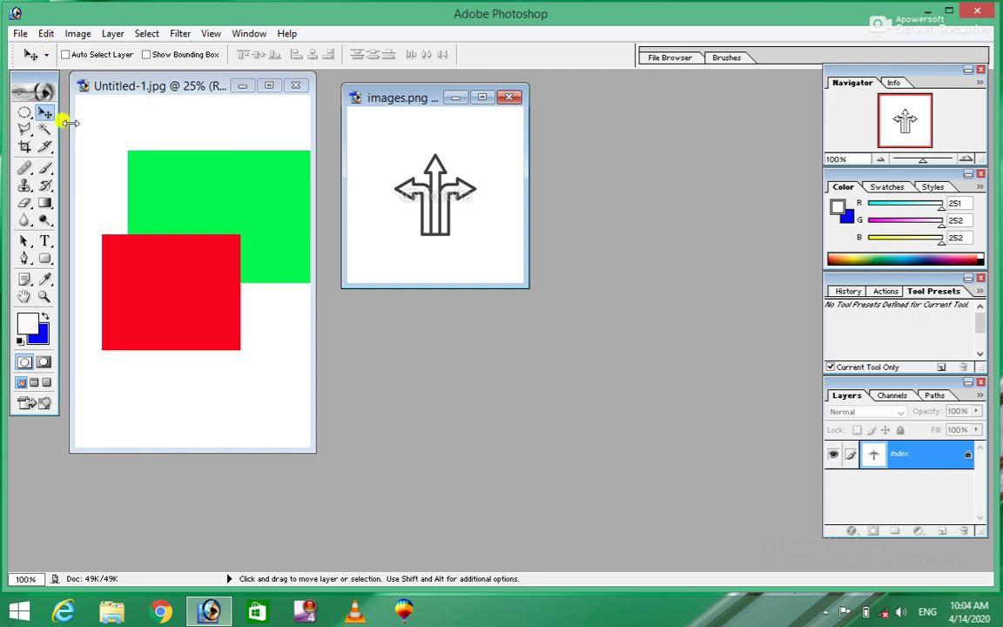
click(45, 34)
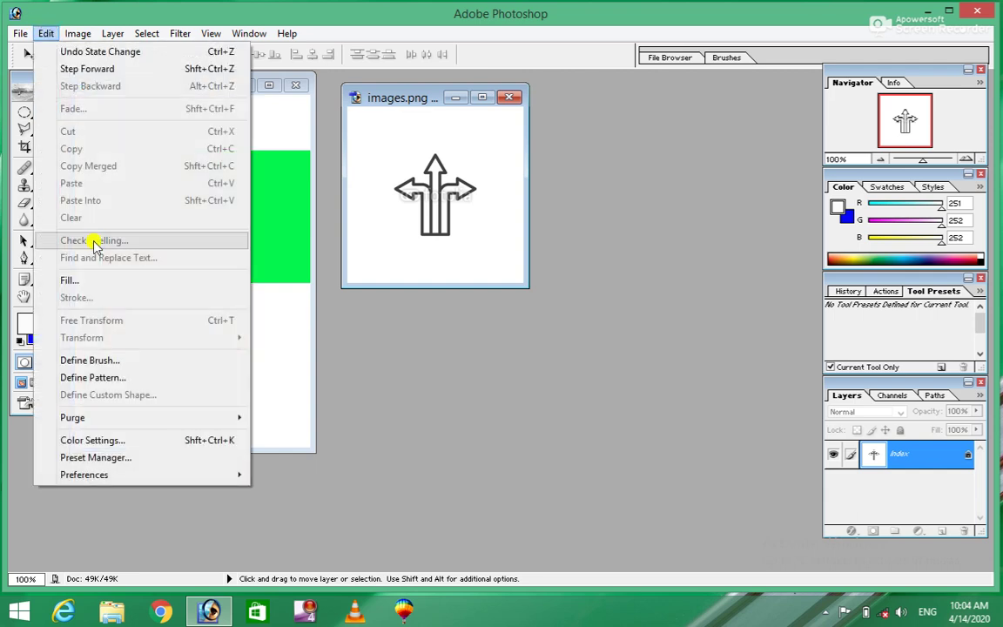
click(70, 280)
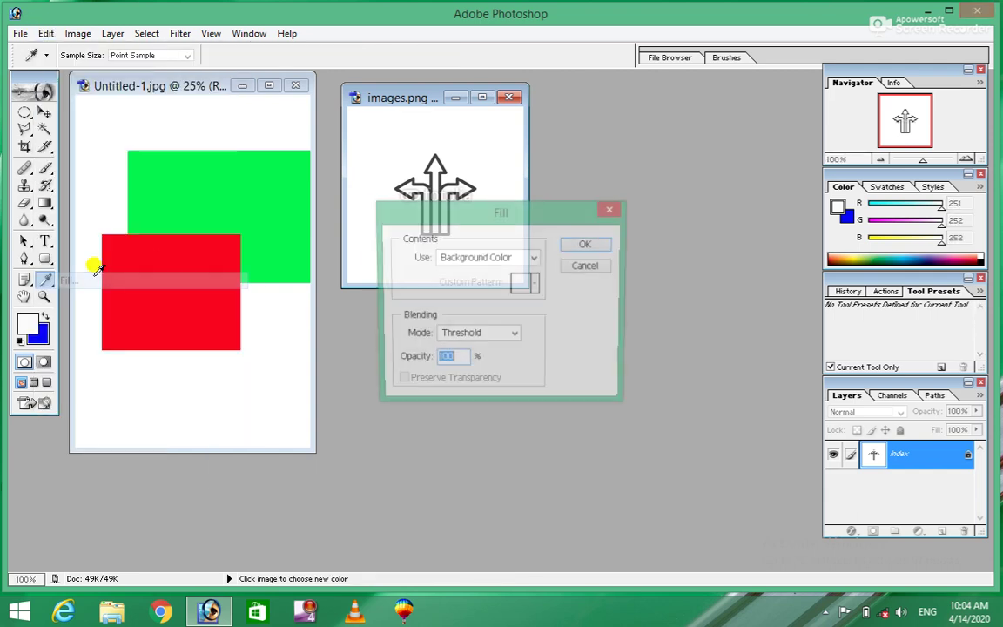
click(578, 245)
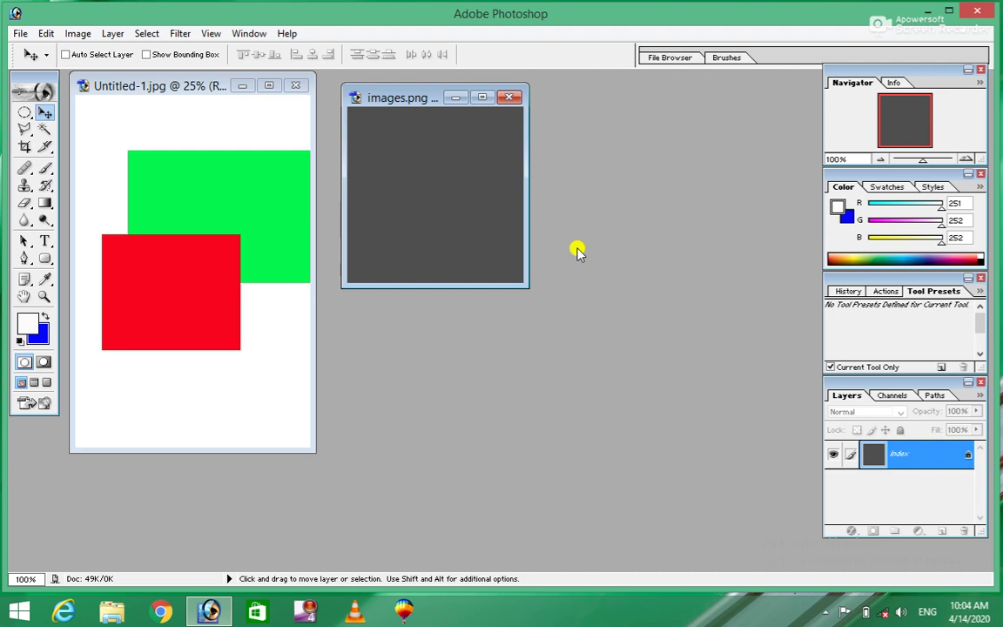
Step: Fill the Untitled-1.jpg canvas with blue, then undo back to the rectangles
click(185, 117)
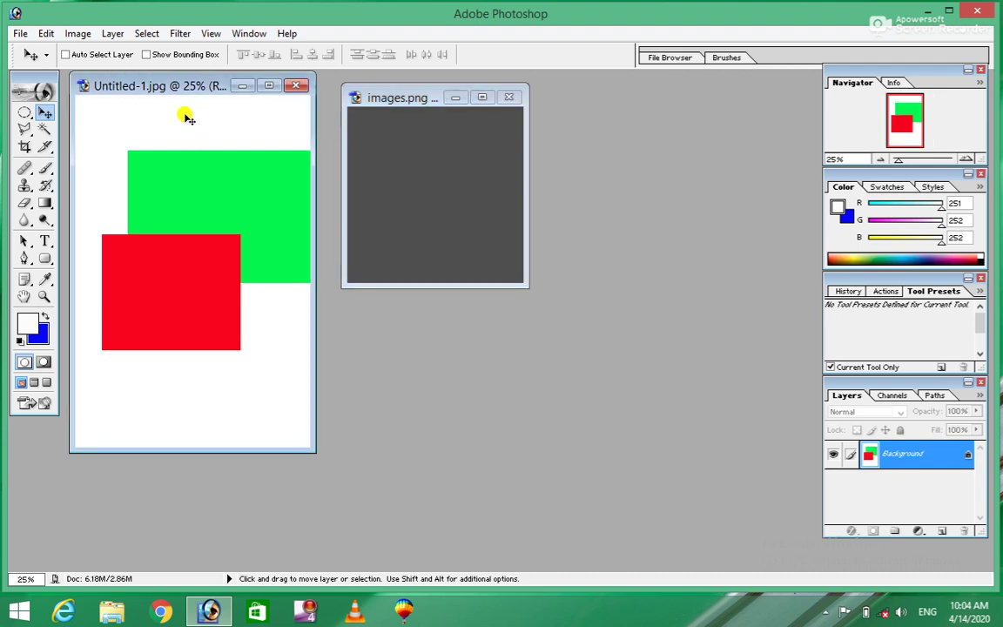
click(46, 33)
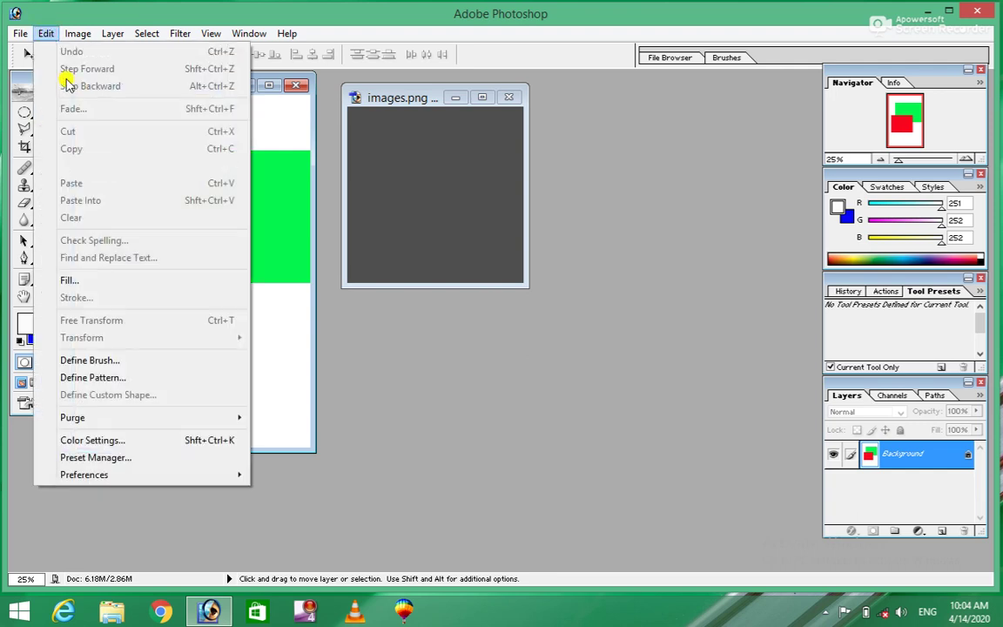
click(96, 279)
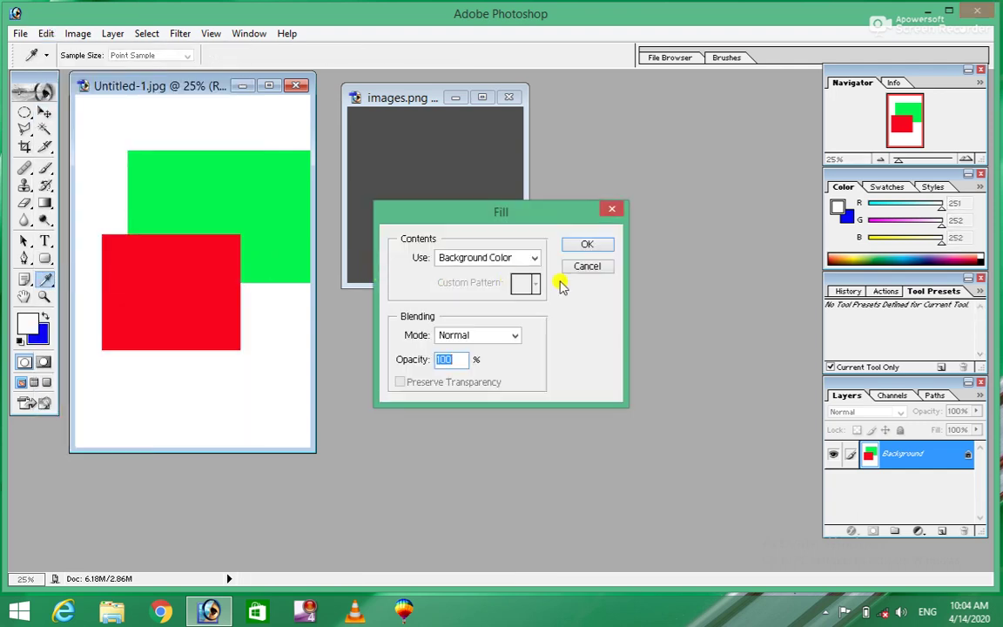
click(585, 244)
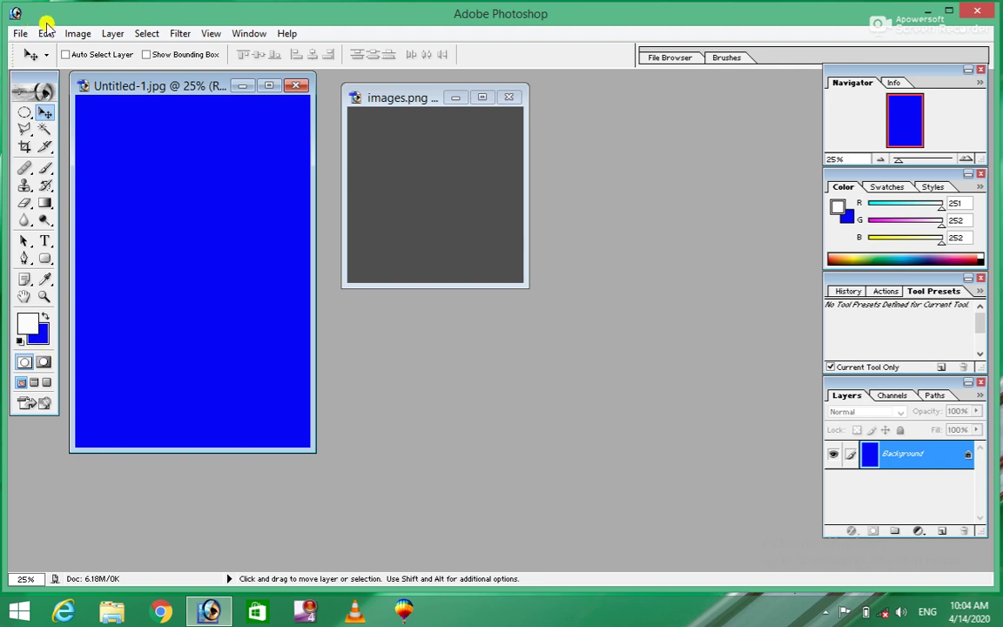
click(48, 33)
click(48, 33)
key(ctrl+z)
Step: Fill Untitled-1.jpg with the grey checkerboard custom pattern
click(46, 33)
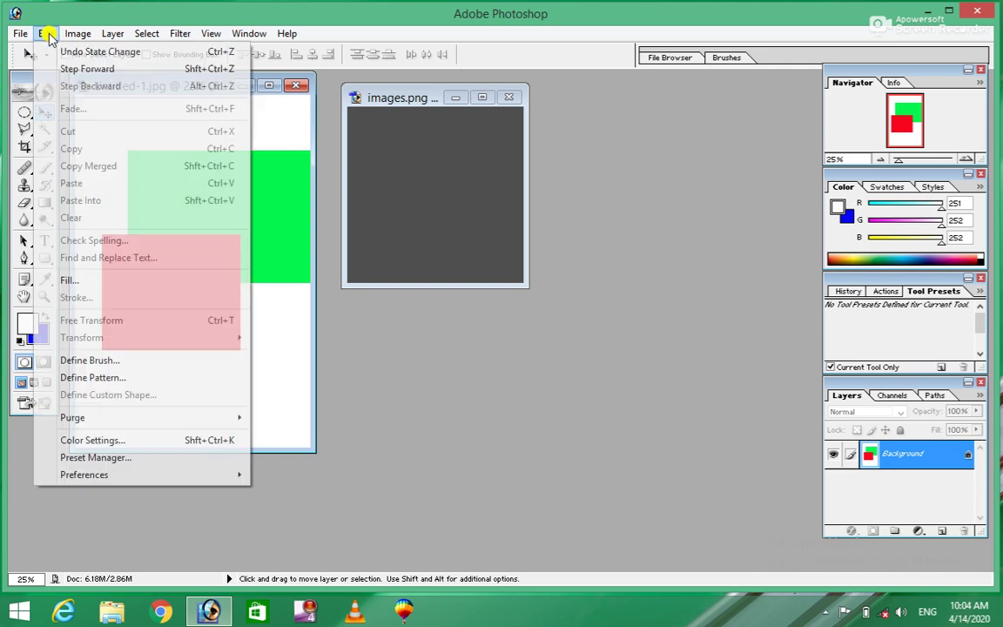
click(91, 280)
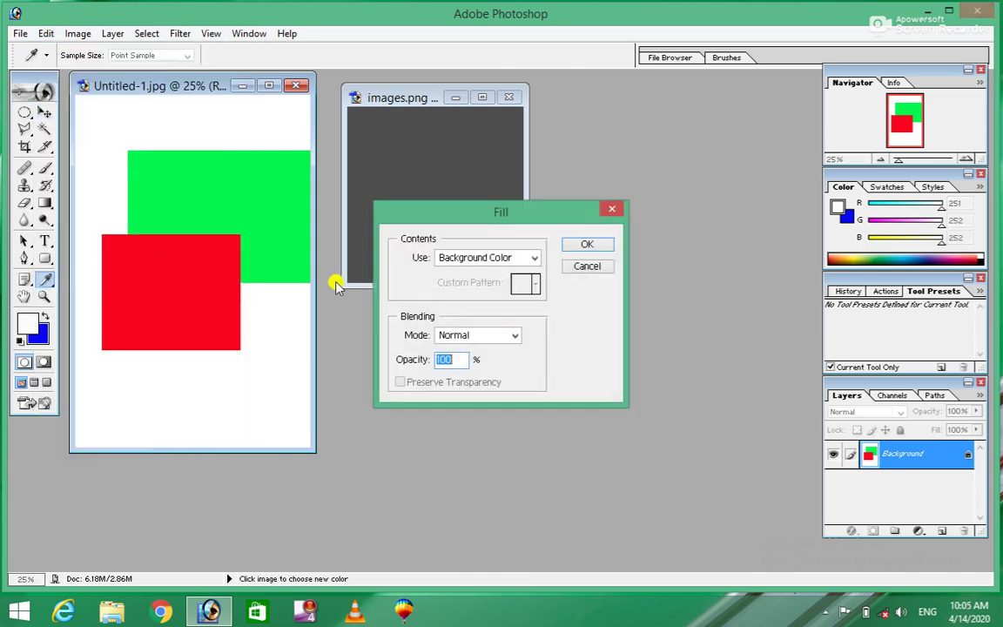
click(535, 257)
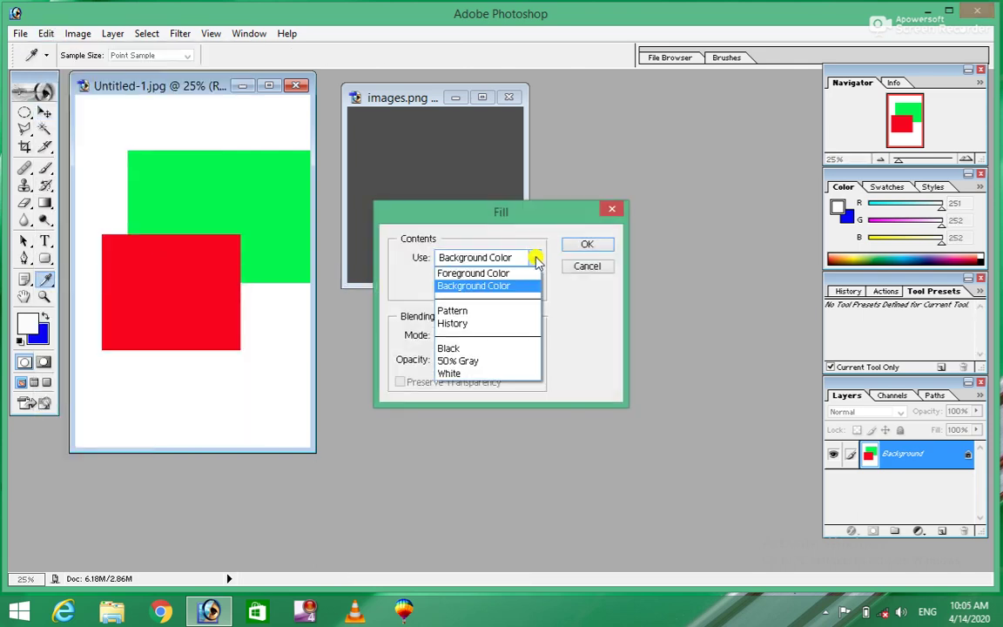
click(480, 311)
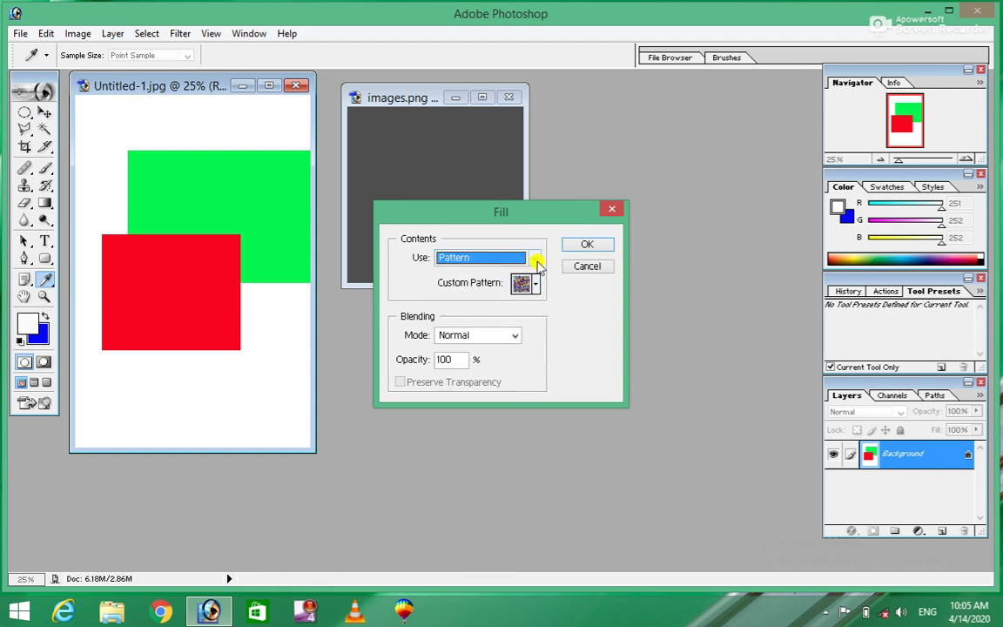
click(537, 284)
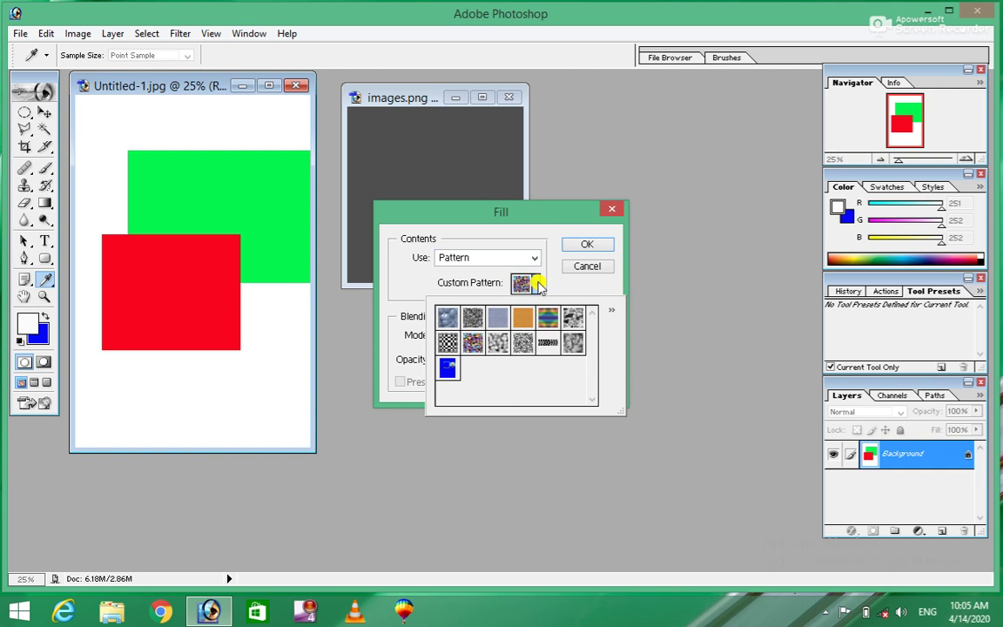
click(451, 345)
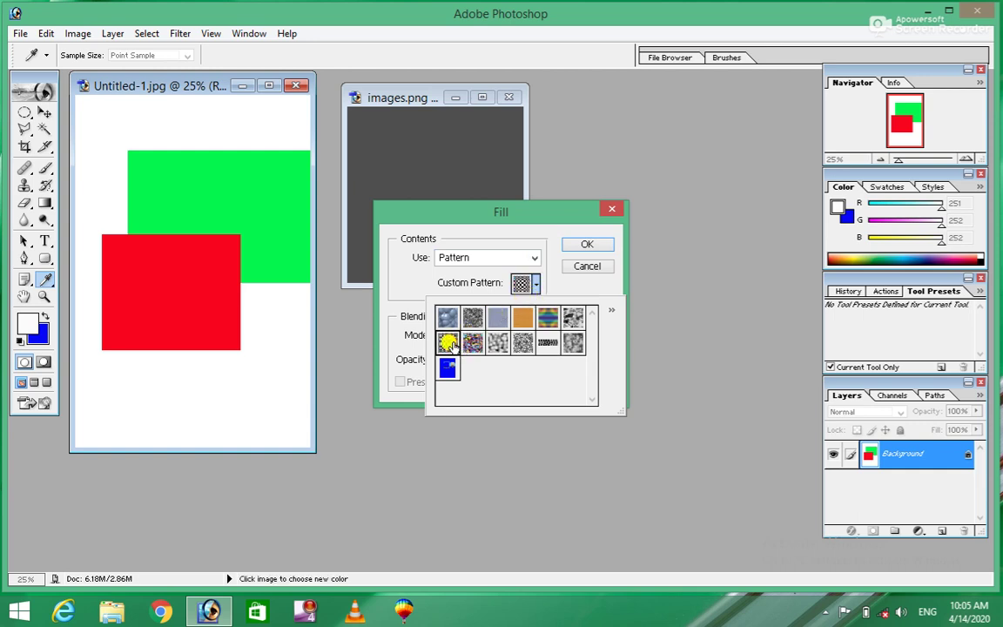
click(585, 246)
key(v)
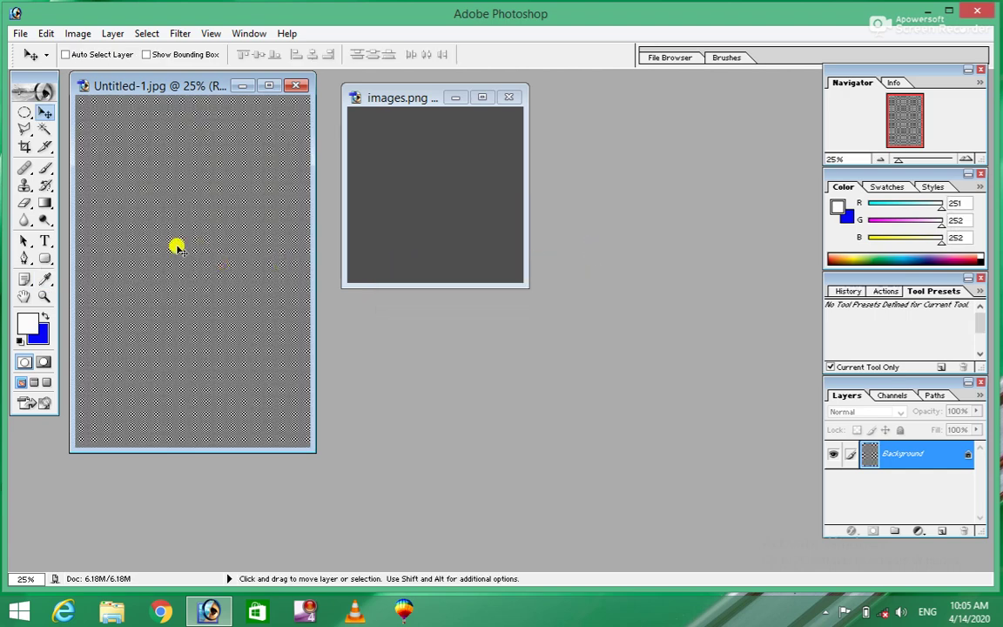
Step: Refill the canvas with the colourful blue-and-gold custom pattern
click(45, 33)
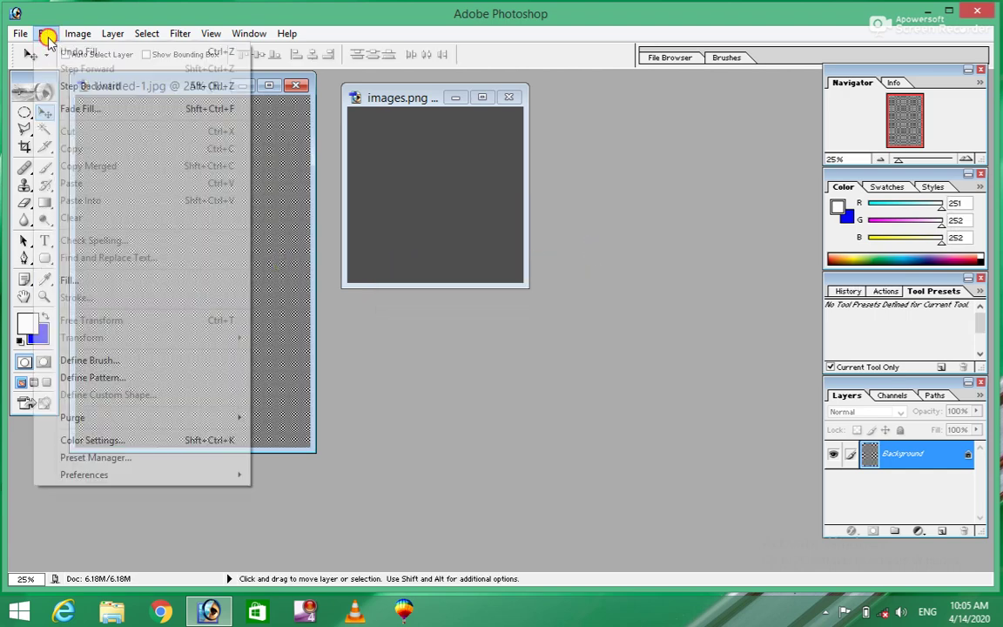
click(117, 283)
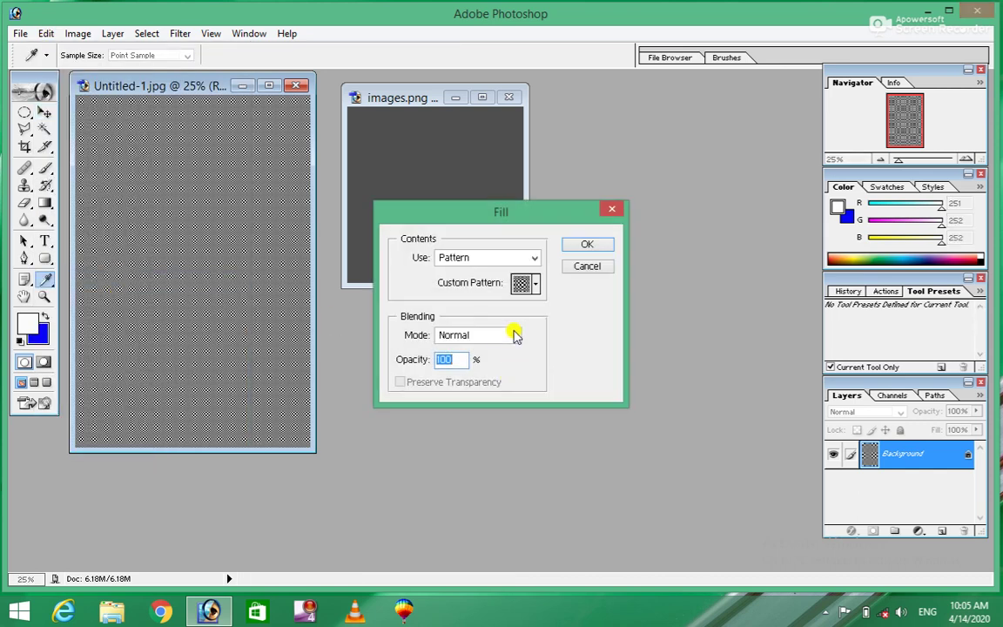
click(533, 282)
click(535, 283)
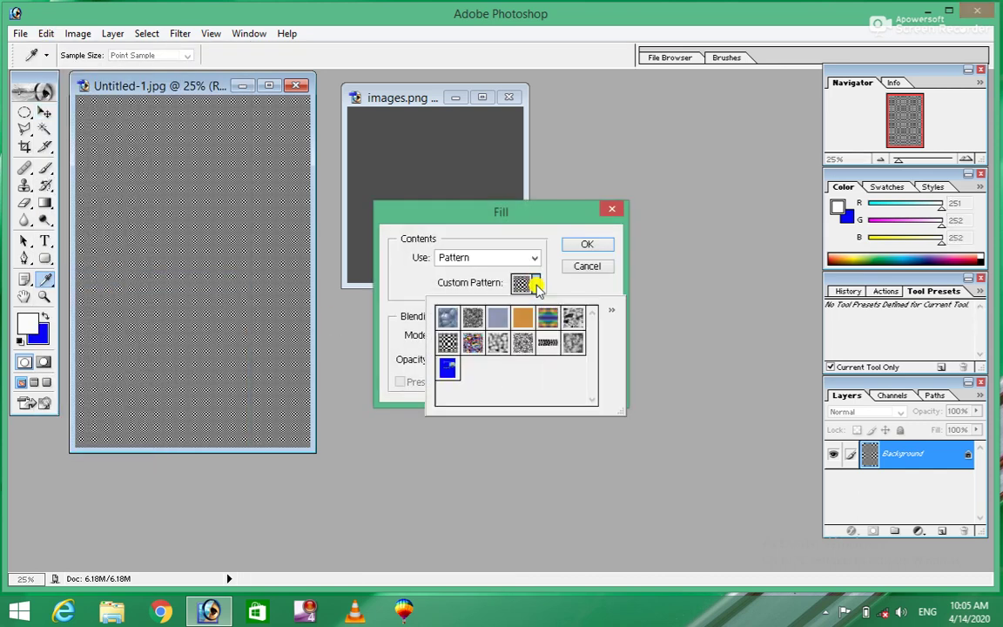
click(546, 319)
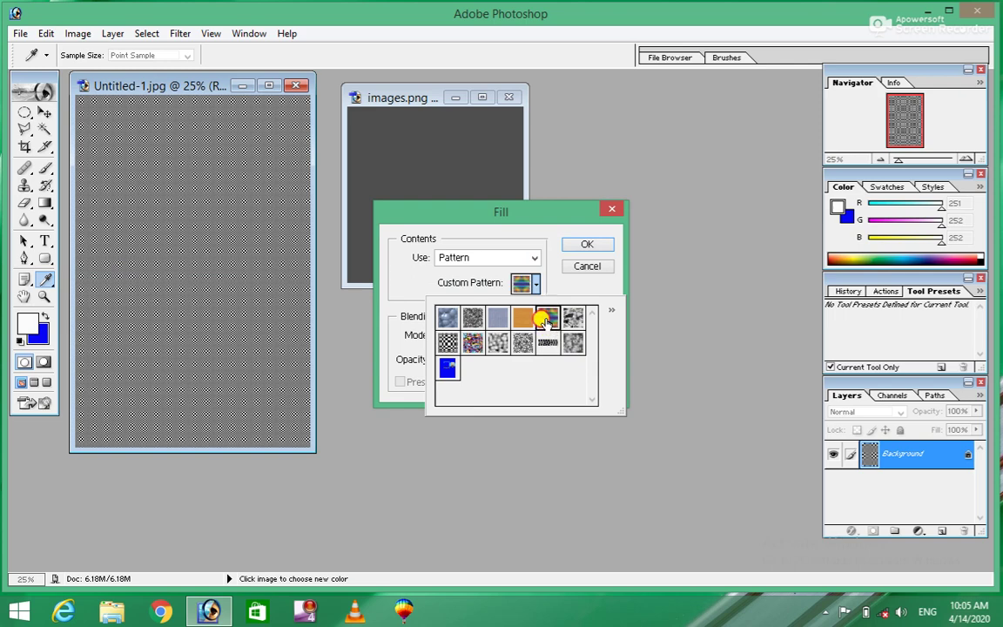
click(587, 245)
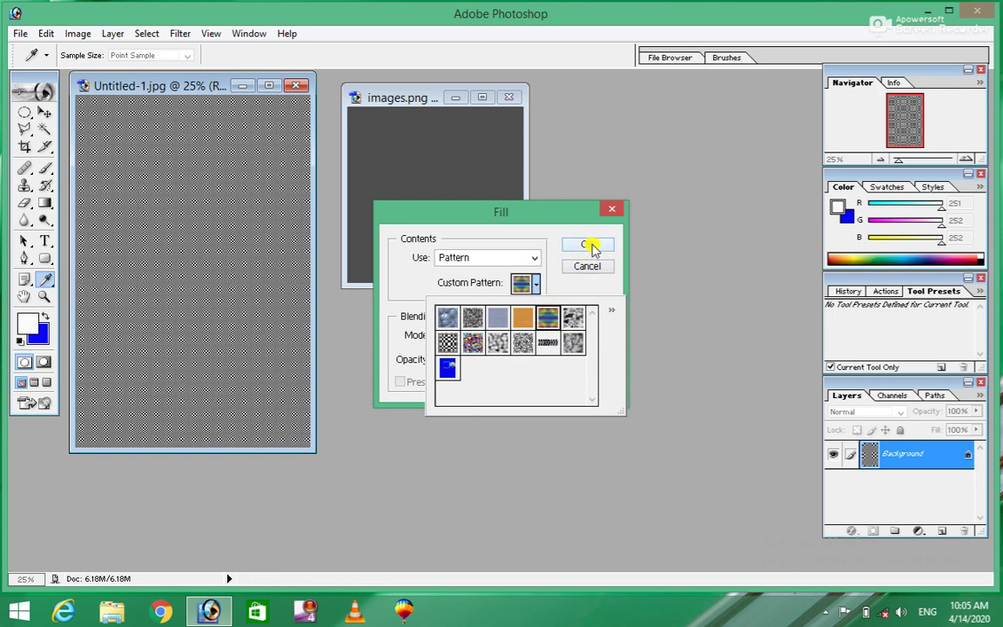
click(589, 246)
key(v)
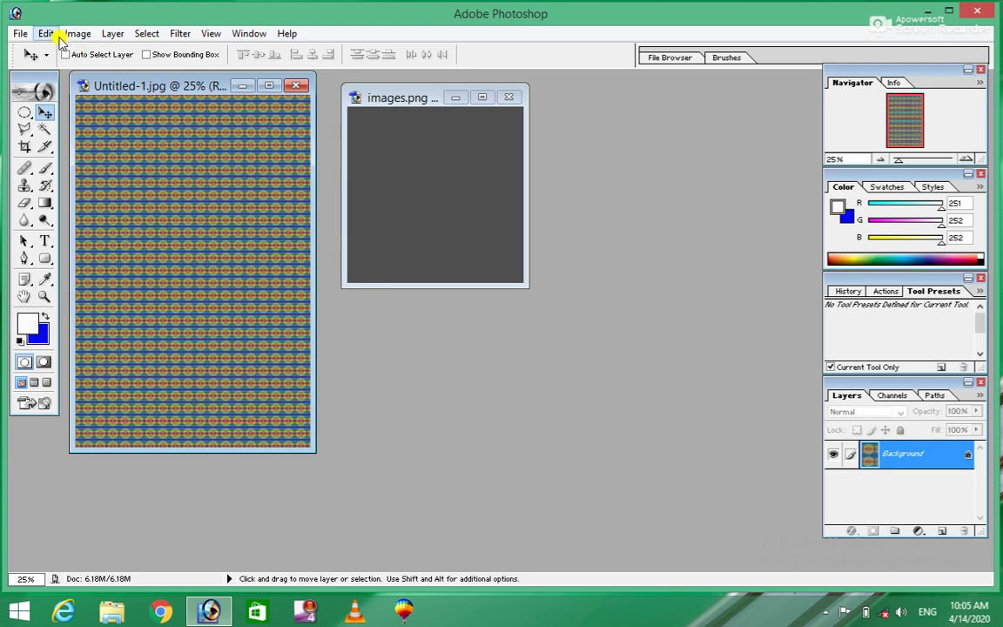
Step: Dismiss the Edit menu twice, then select the entire canvas with Ctrl+A
click(46, 33)
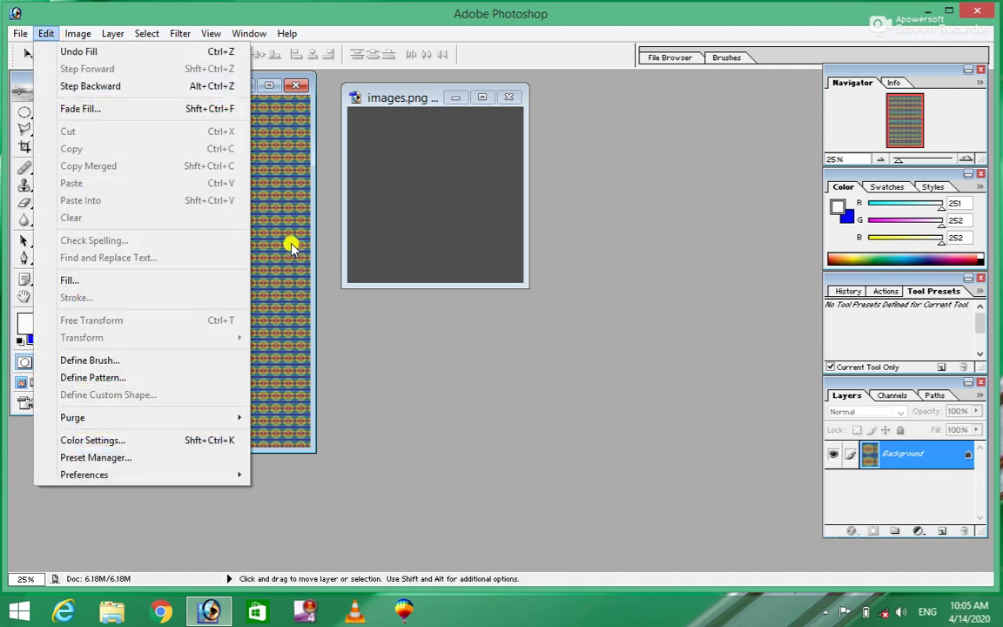
click(265, 222)
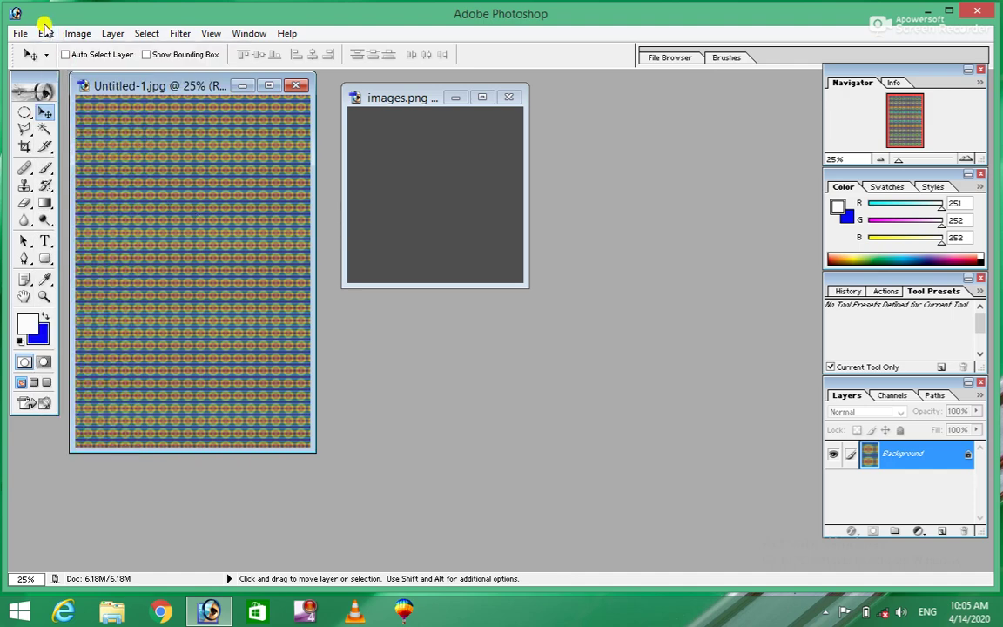
click(45, 33)
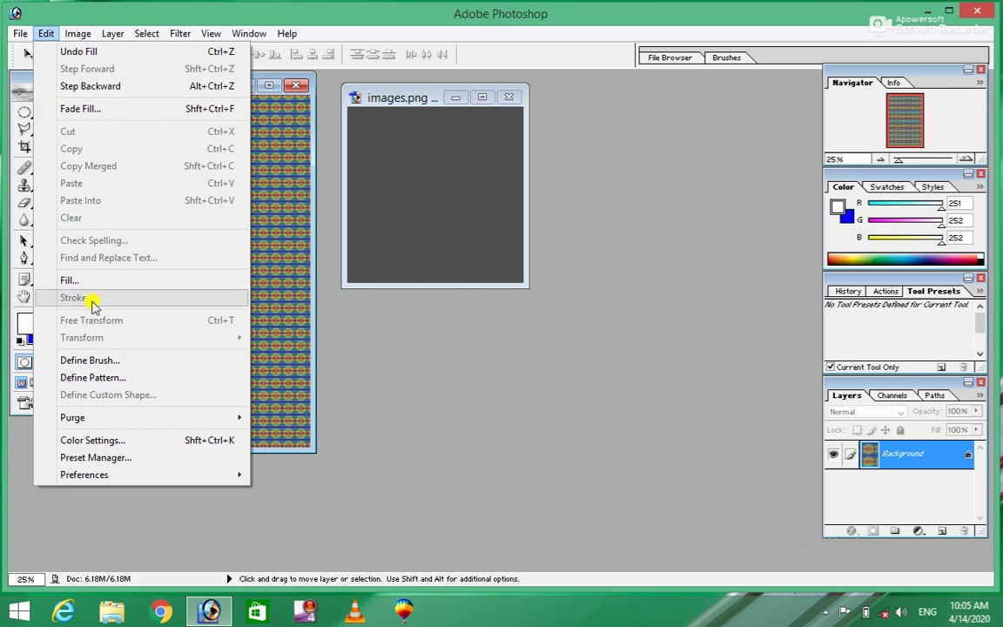
click(291, 170)
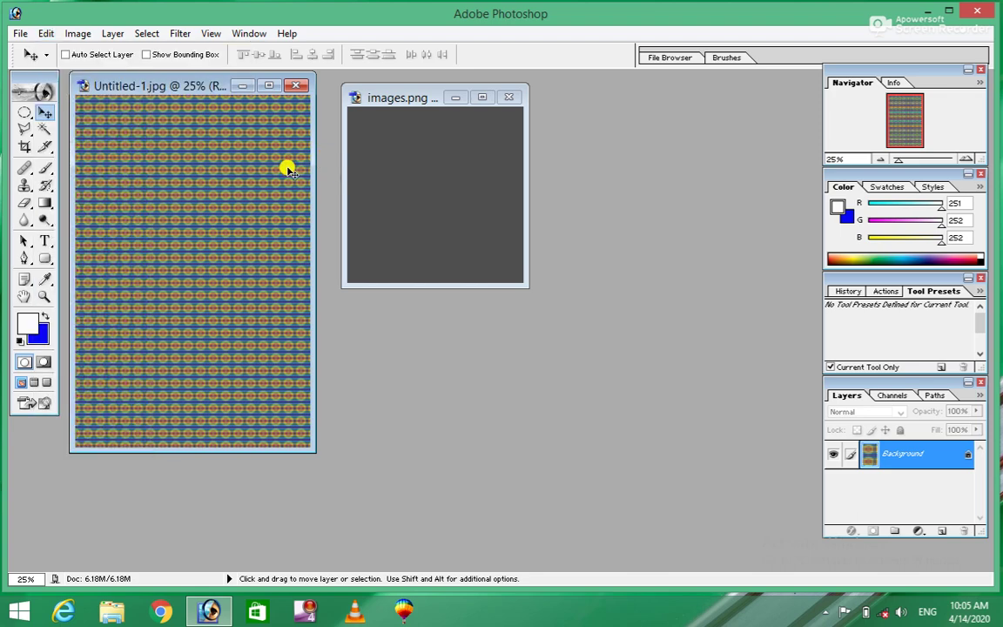
key(ctrl+a)
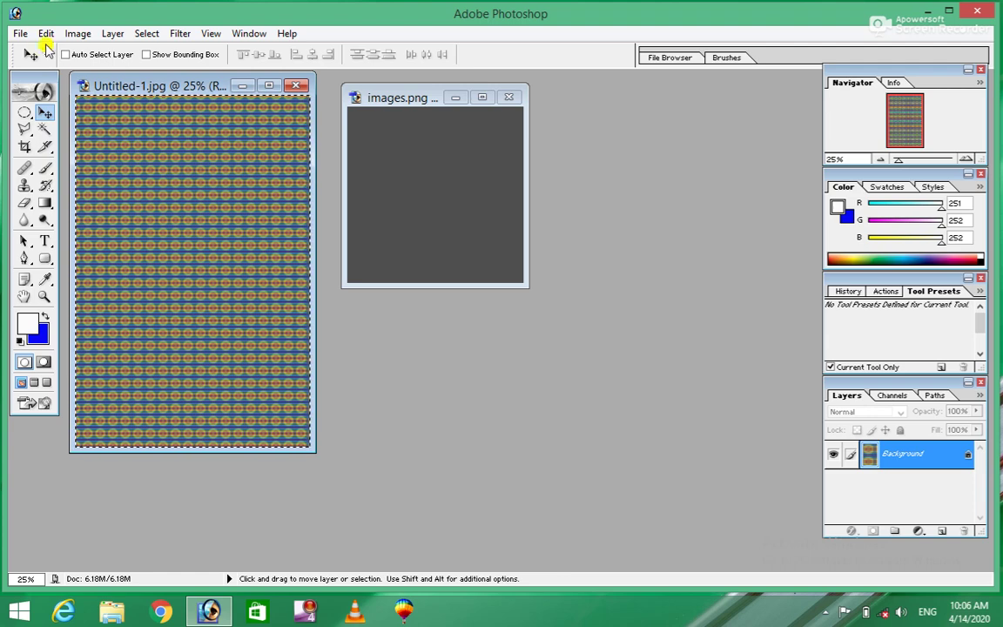
Step: Apply a 100 px white Color Burn stroke around the selected canvas
click(46, 34)
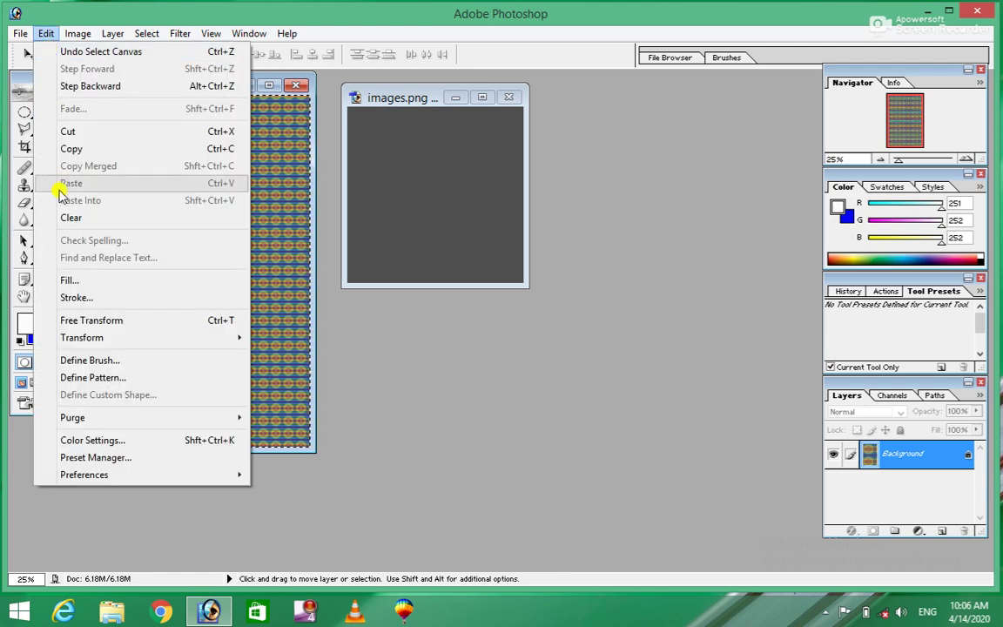
click(86, 298)
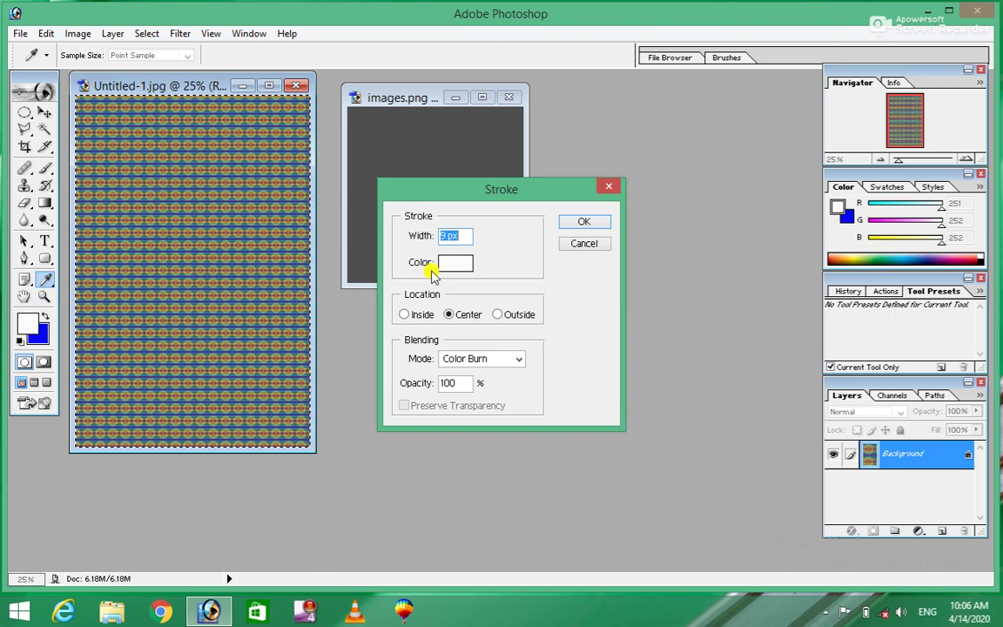
click(443, 228)
text(100)
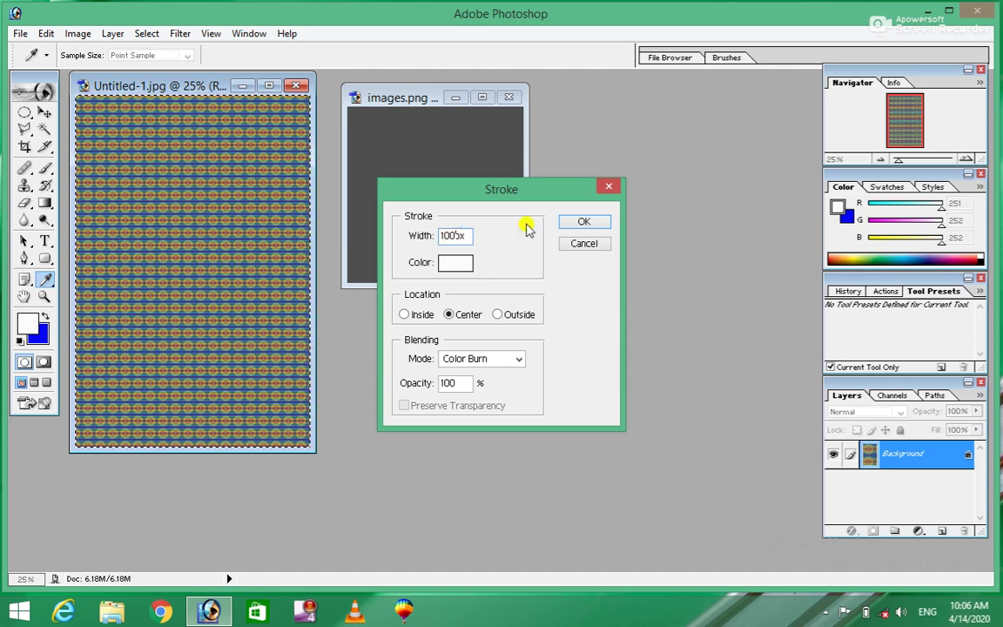
click(579, 221)
key(v)
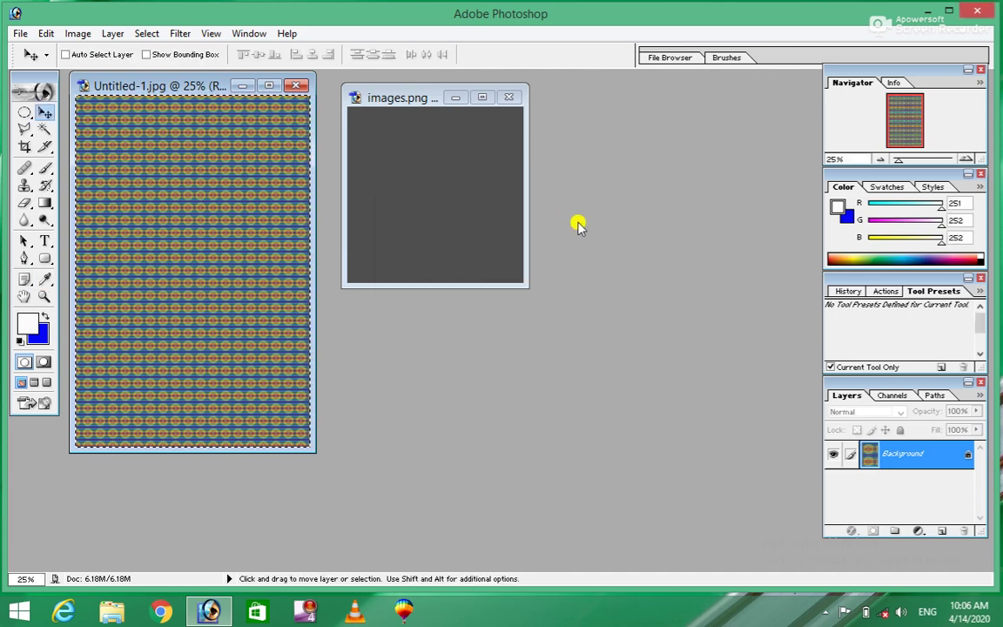
Step: Apply the stroke again with its location set to Inside
click(45, 33)
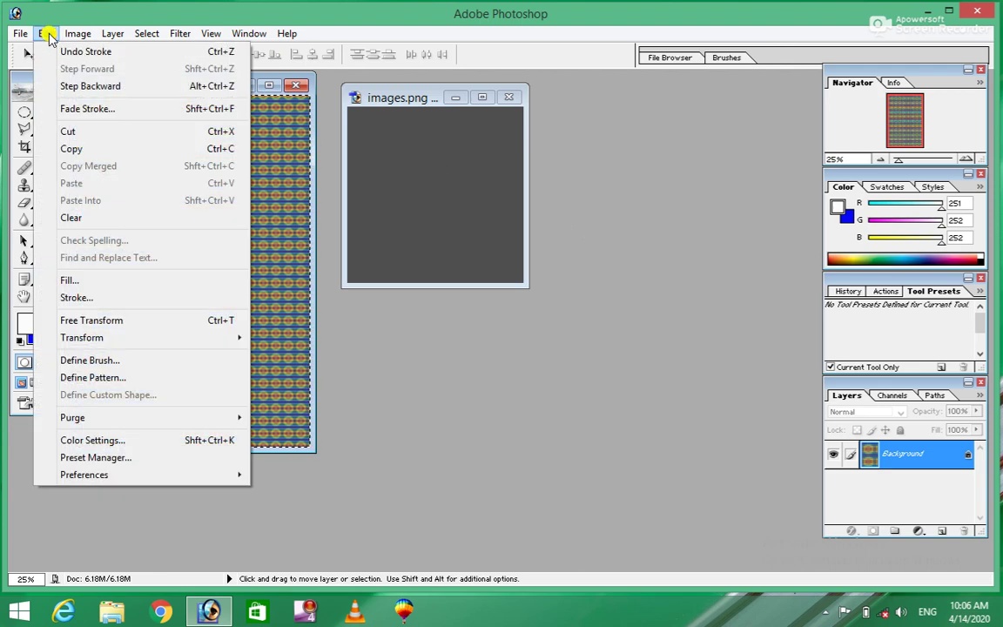
click(76, 296)
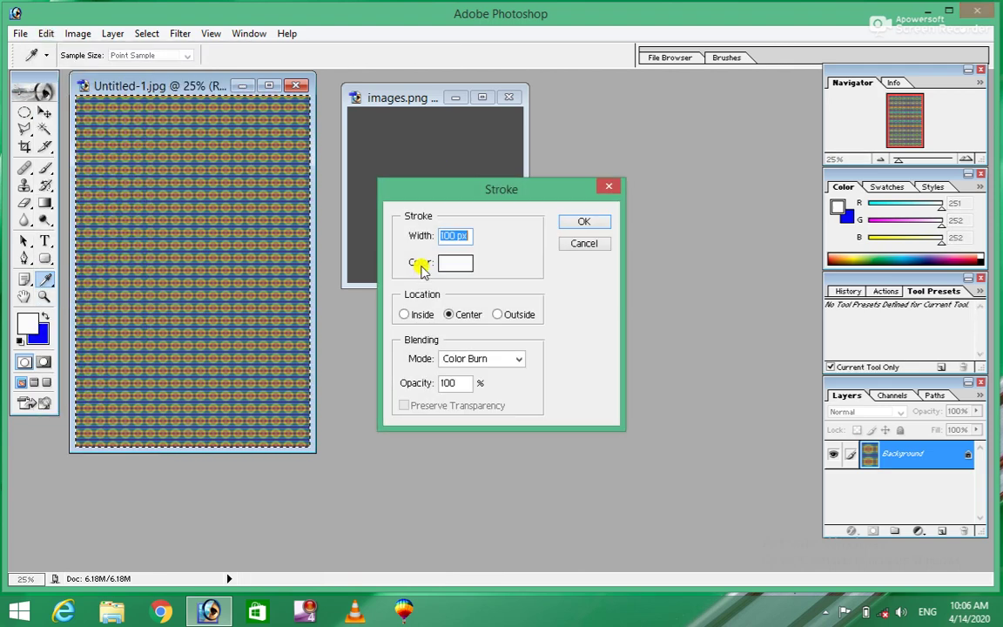
click(403, 314)
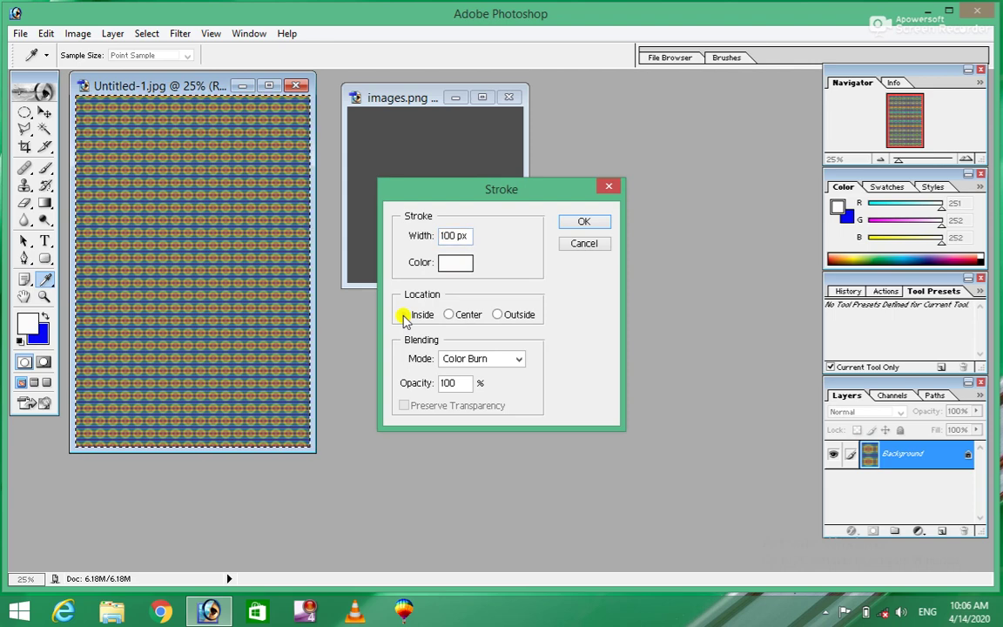
click(582, 220)
key(v)
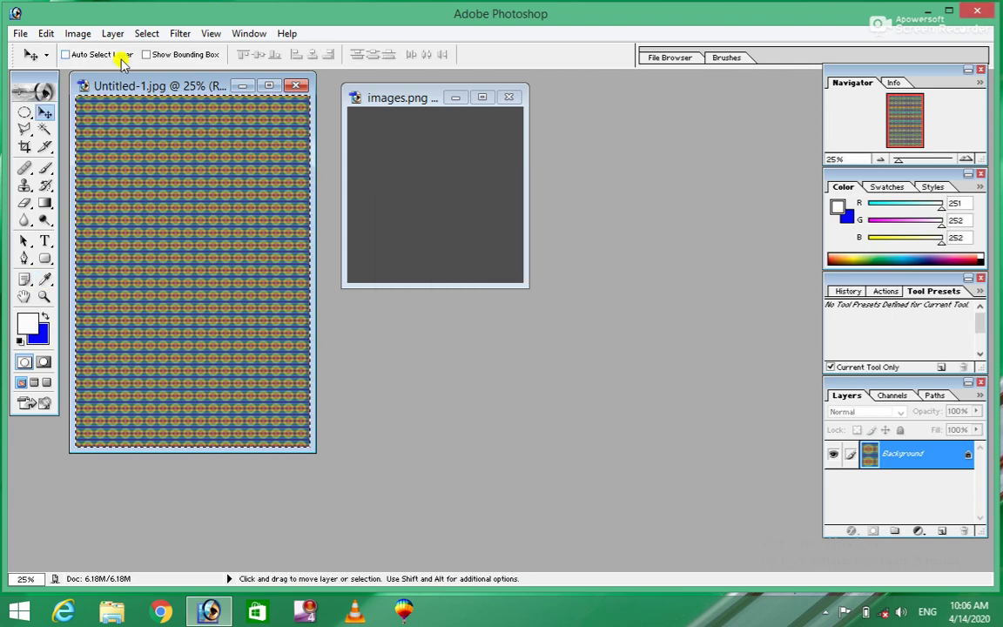
Step: Apply the Inside stroke once more, then deselect with Ctrl+D
click(45, 33)
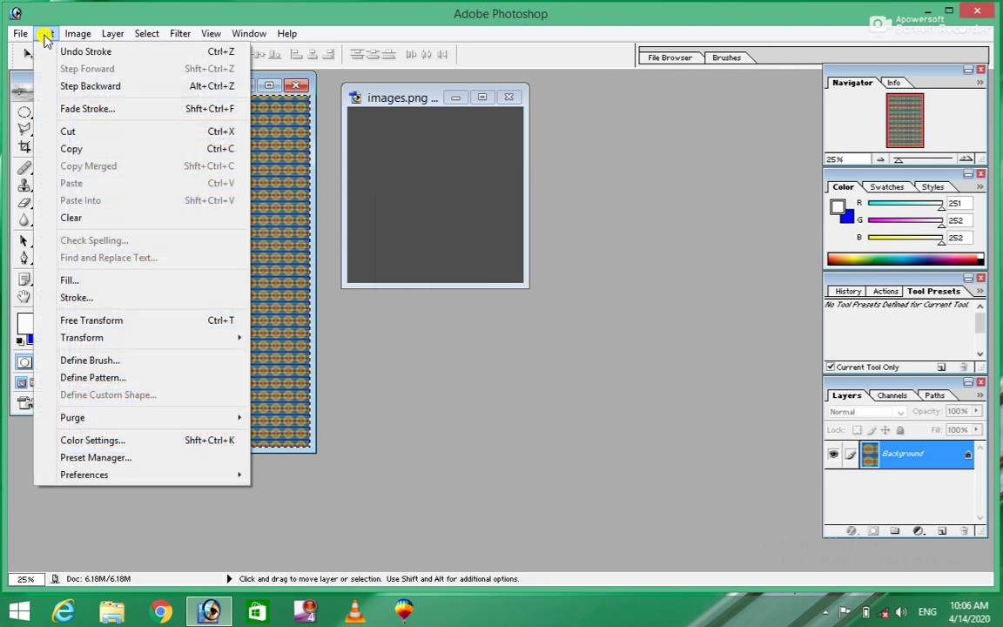
click(78, 296)
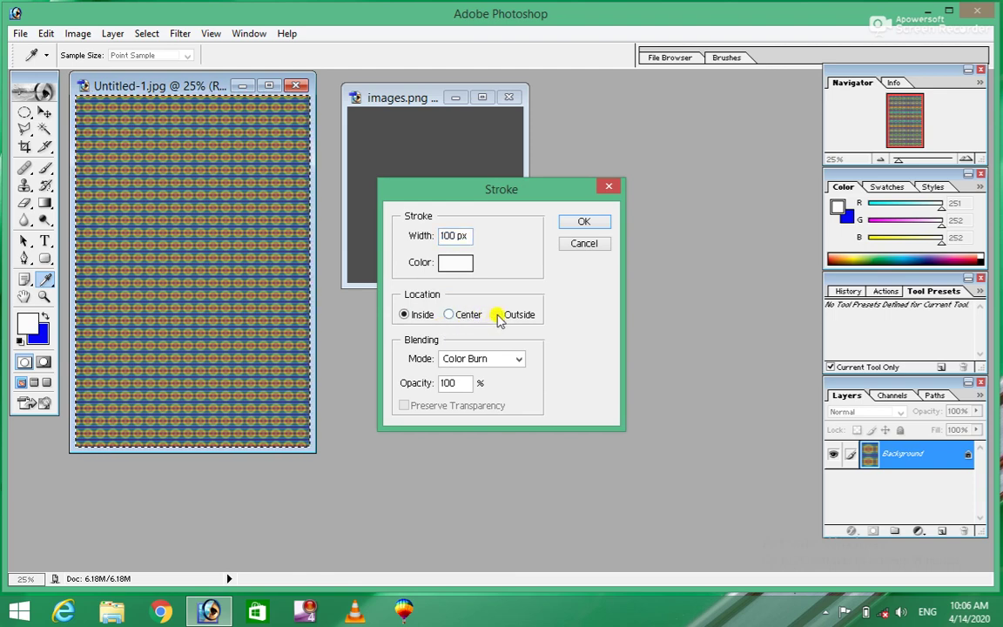
click(581, 221)
key(v)
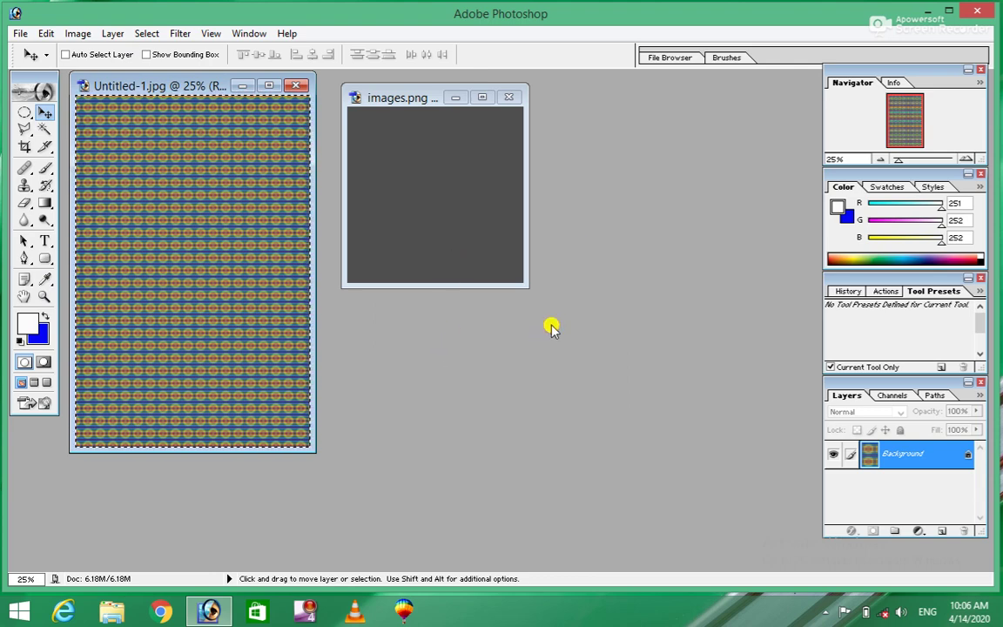
key(ctrl+d)
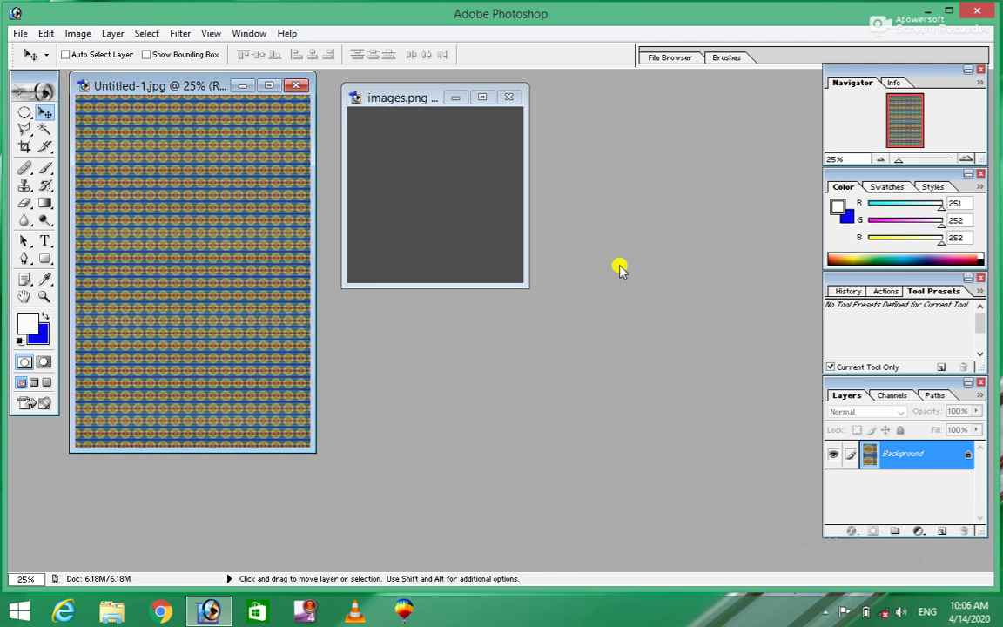
Step: Open a head-and-shoulders portrait JPG from the photos folder as its own document
double_click(619, 267)
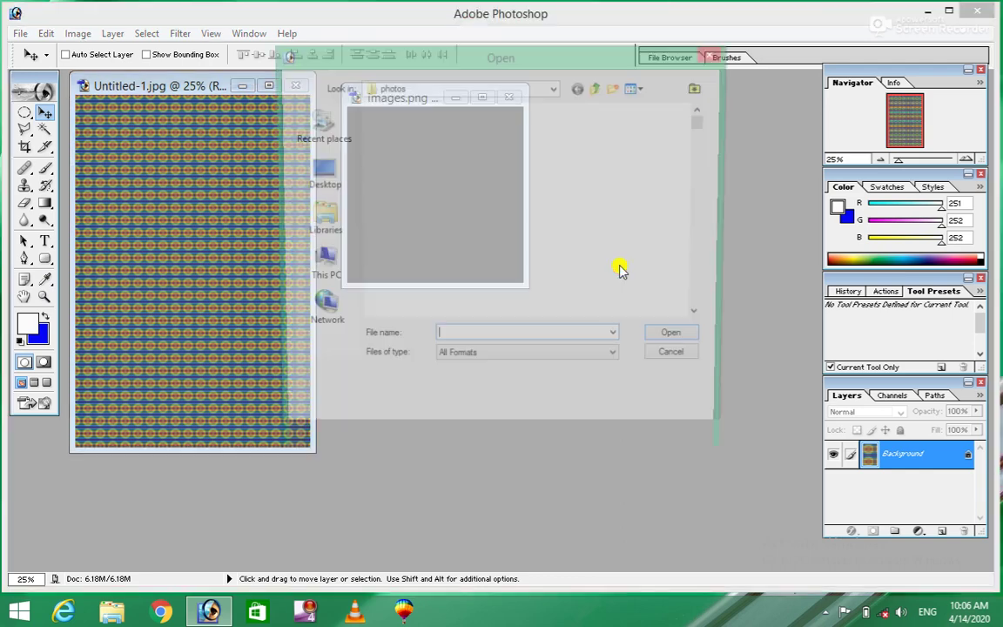
click(619, 268)
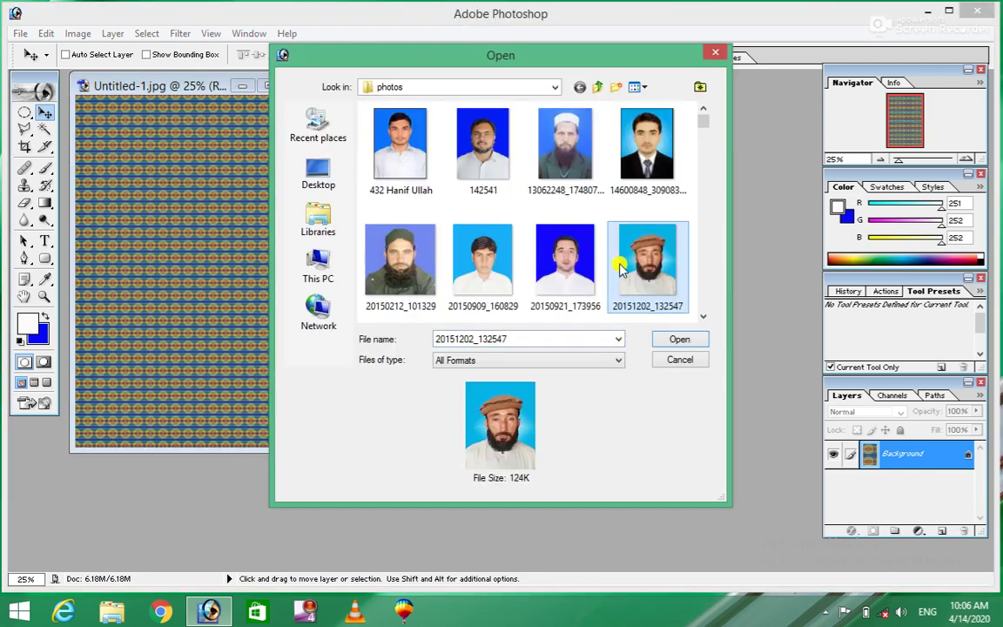
scroll(619, 267, down, 3)
click(626, 261)
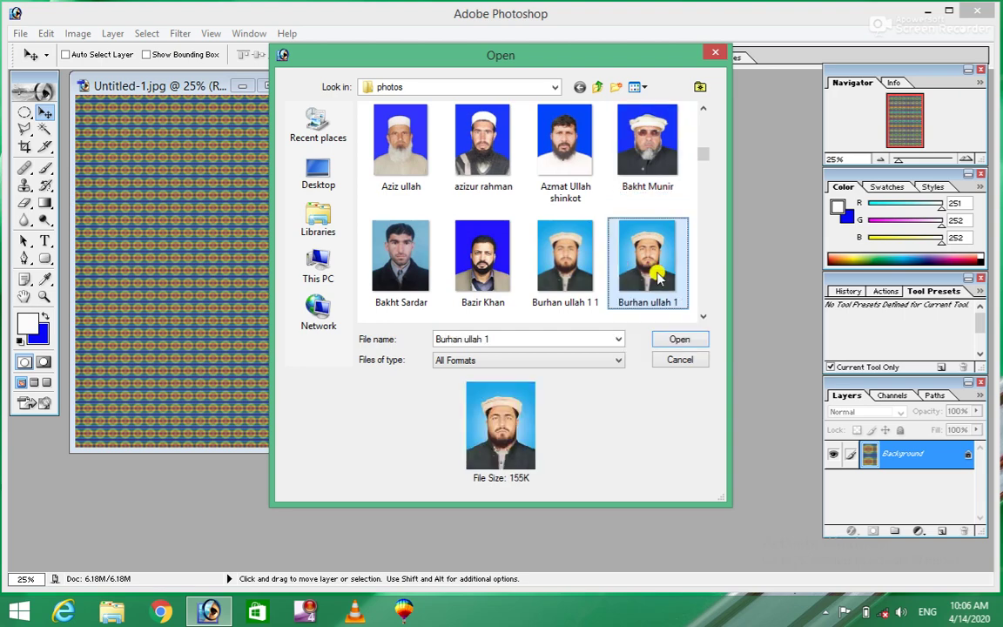
click(678, 341)
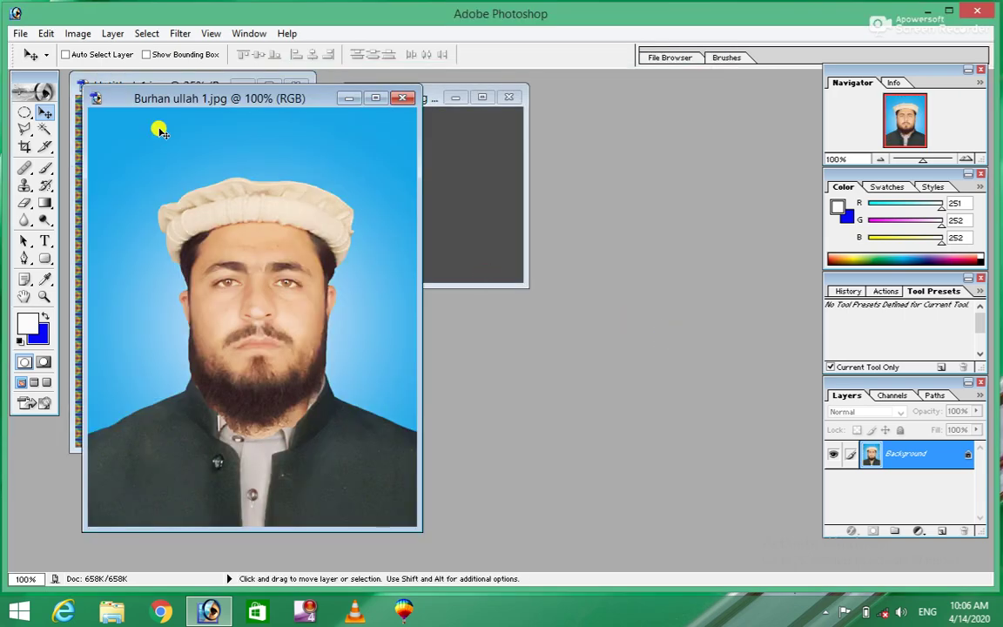
click(45, 33)
click(303, 260)
Step: Select all on the portrait and apply a 100 px white Color Burn stroke
key(ctrl+a)
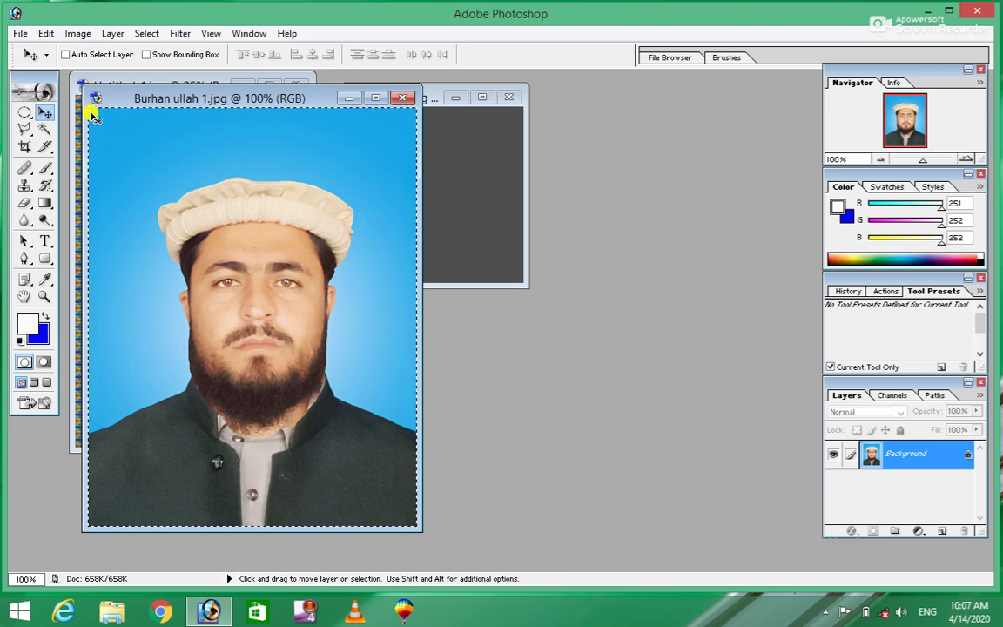
click(40, 37)
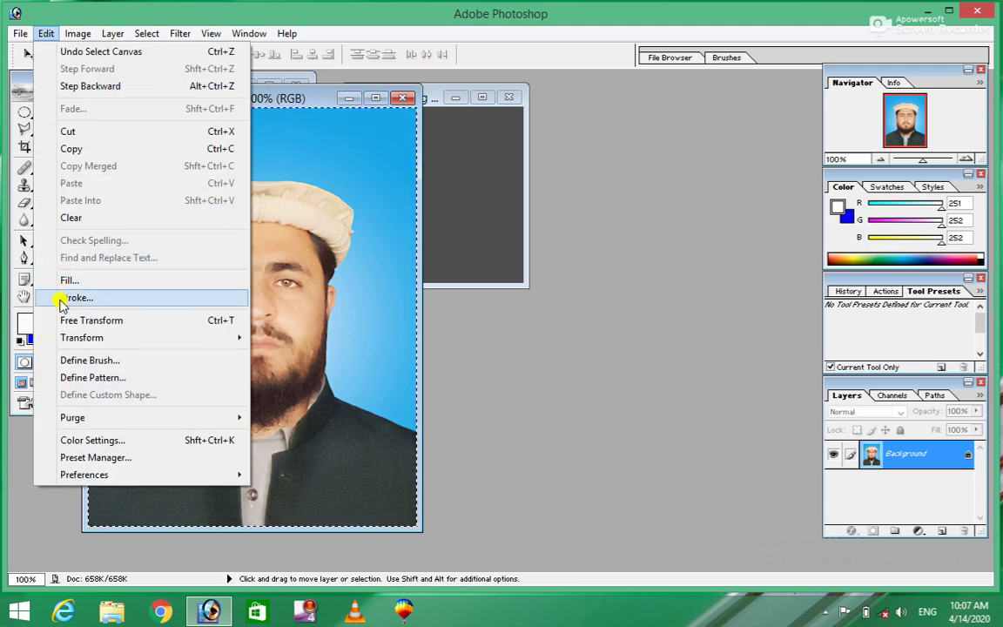
click(62, 296)
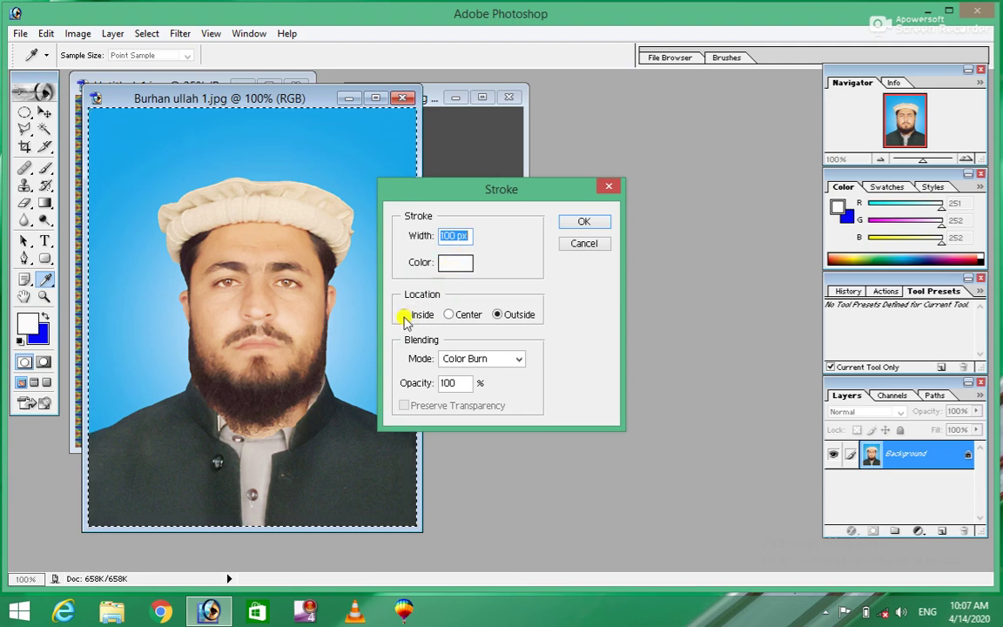
click(570, 221)
key(v)
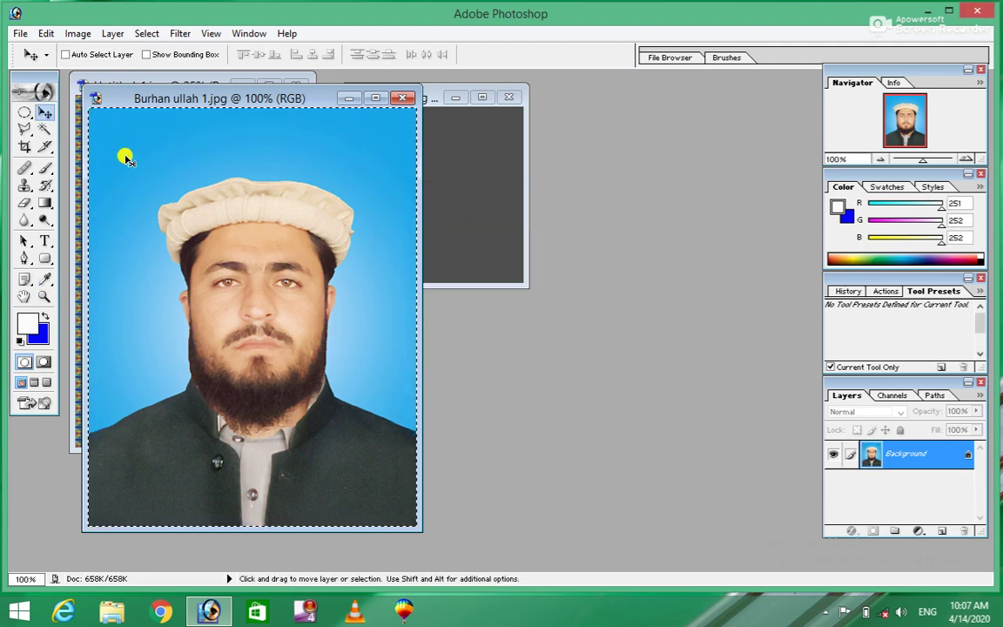
Step: Reapply the 100 px stroke with location set to Center
click(46, 33)
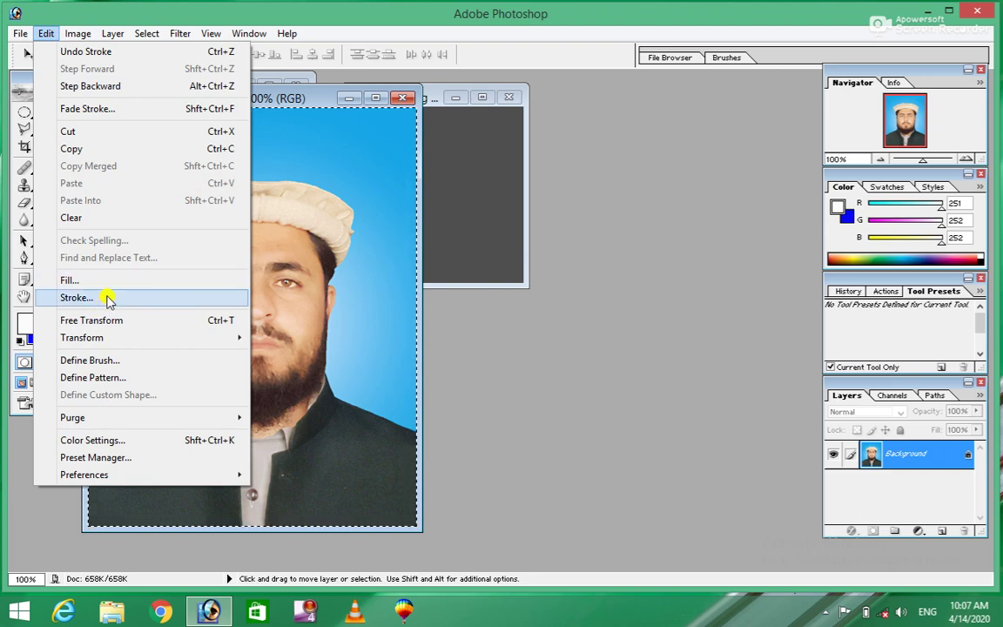
click(108, 298)
click(405, 315)
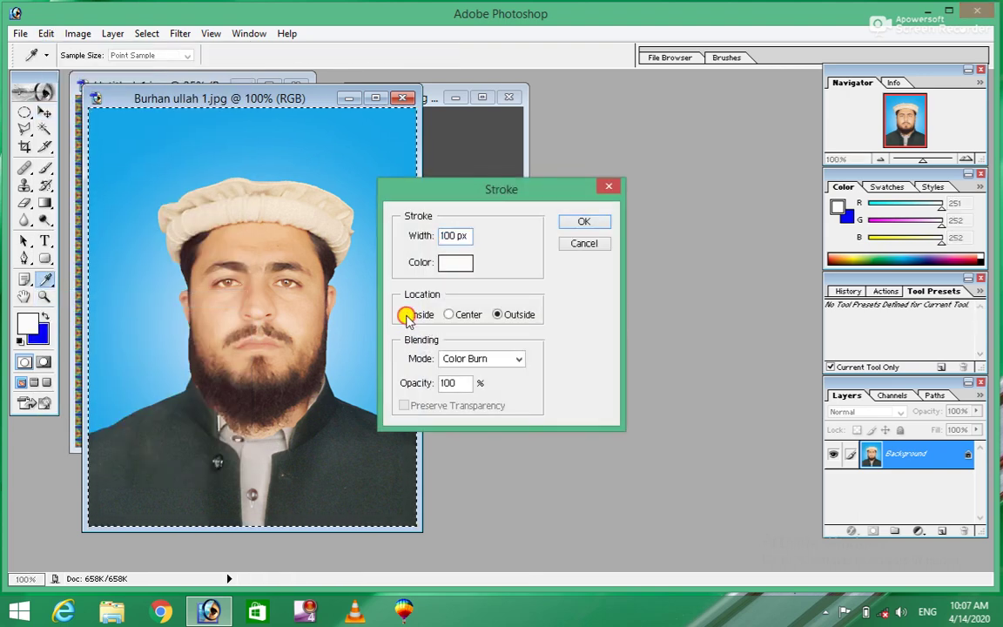
click(453, 315)
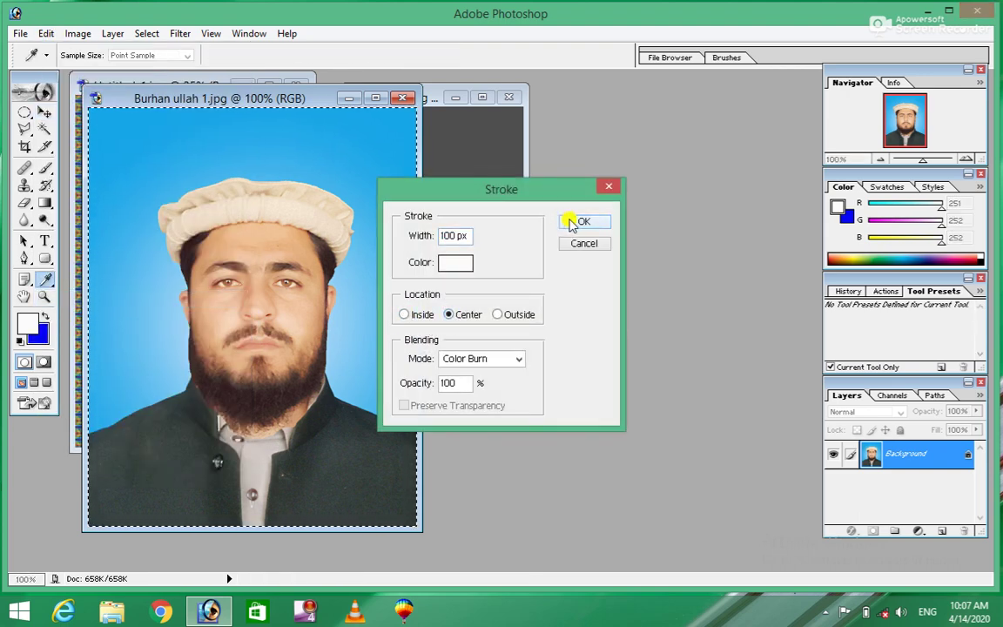
click(577, 220)
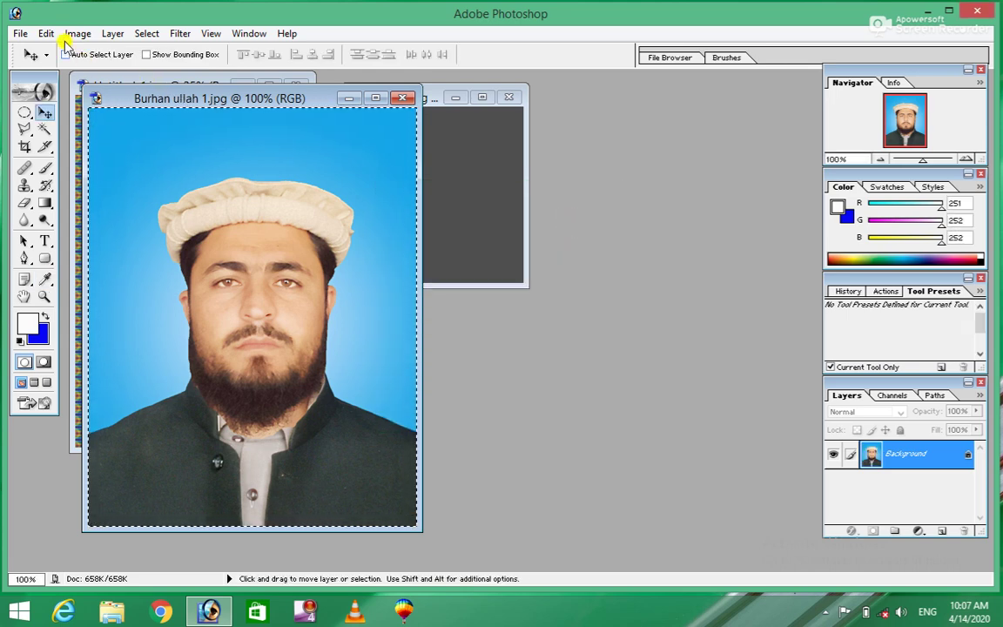
Step: Apply the 100 px stroke with location set to Inside
click(46, 33)
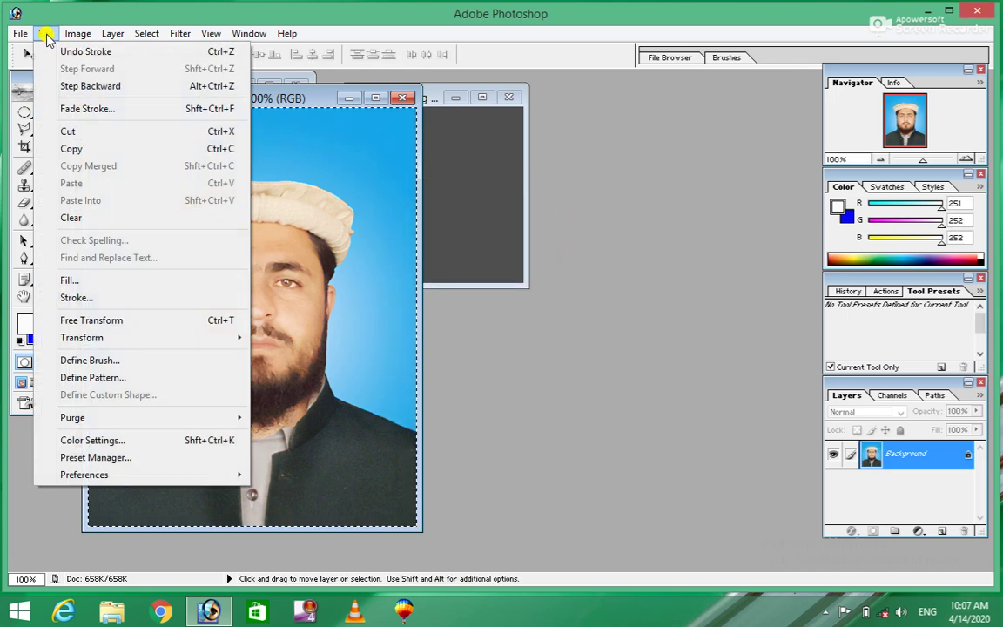
click(87, 297)
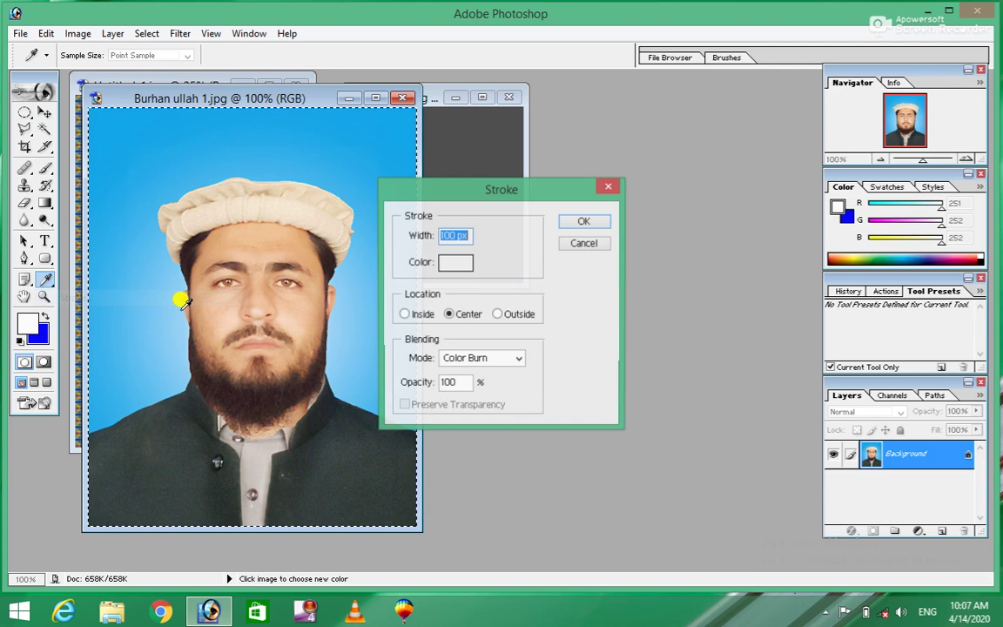
click(403, 314)
click(586, 220)
key(v)
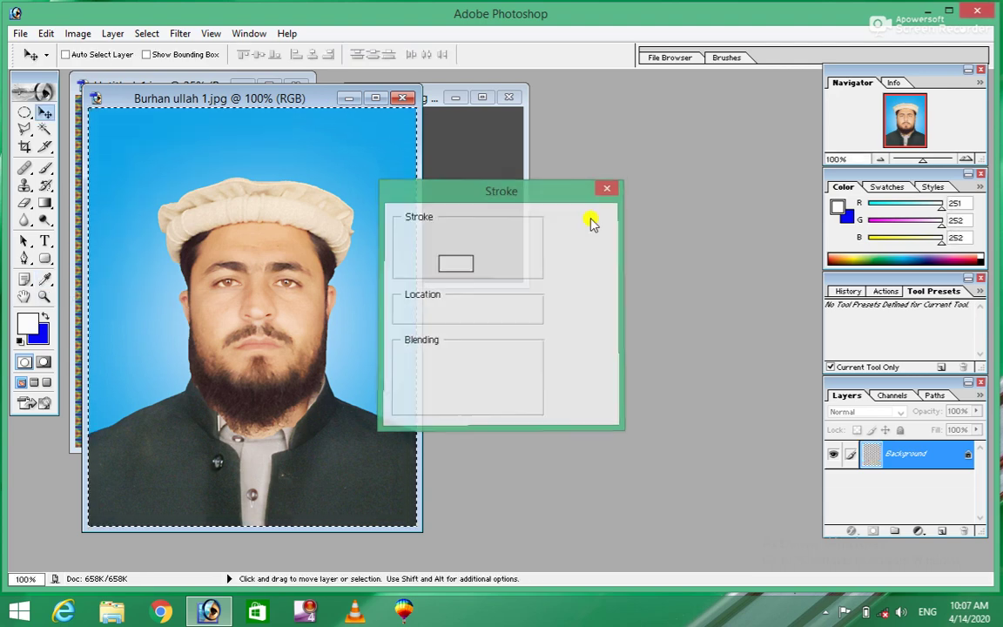
click(46, 33)
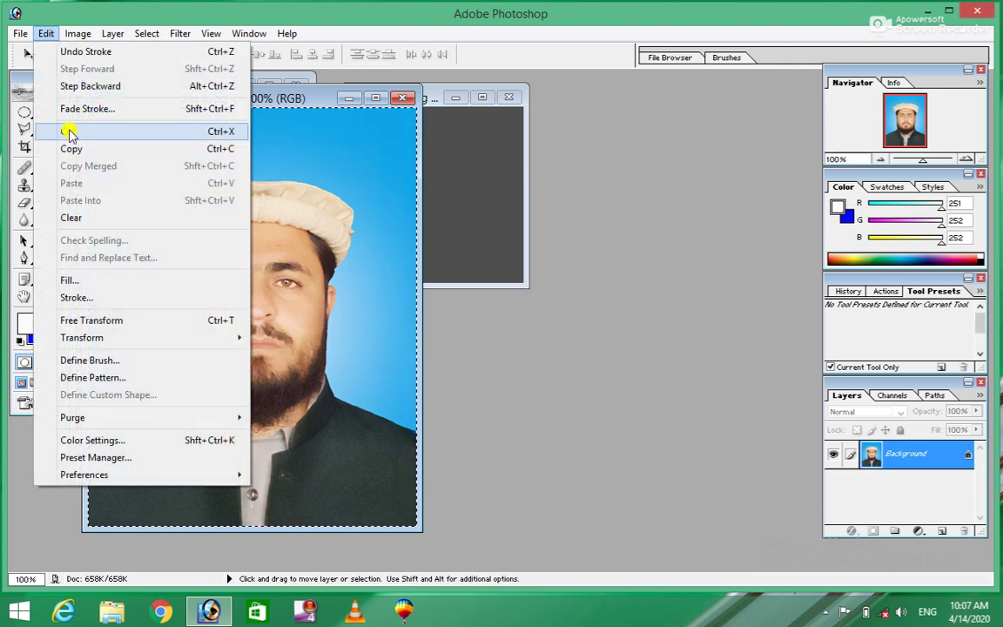
click(74, 297)
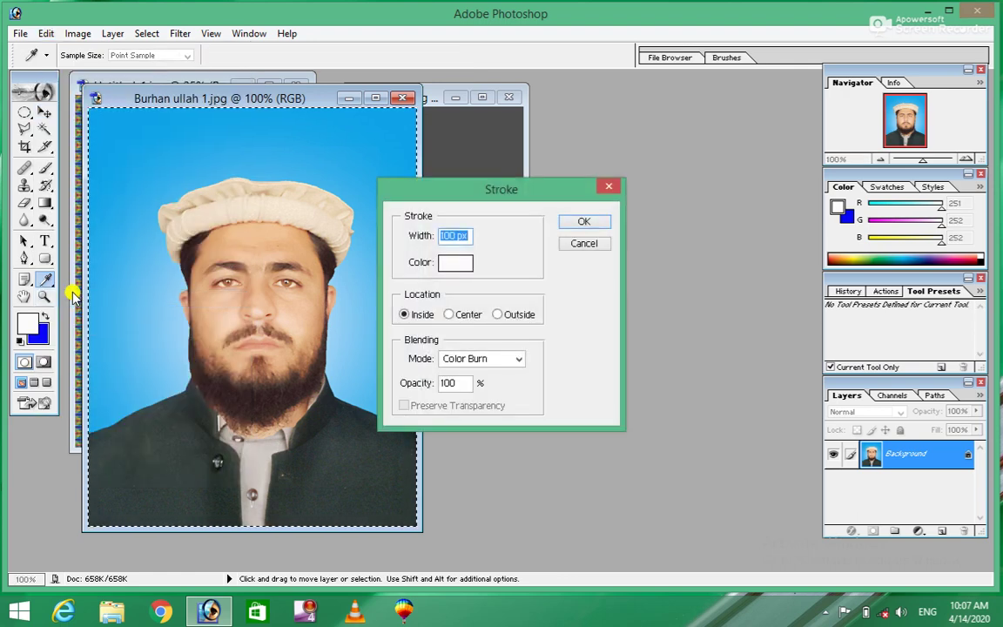
Step: Apply the 100 px Inside white stroke in Lighten blending mode
click(518, 365)
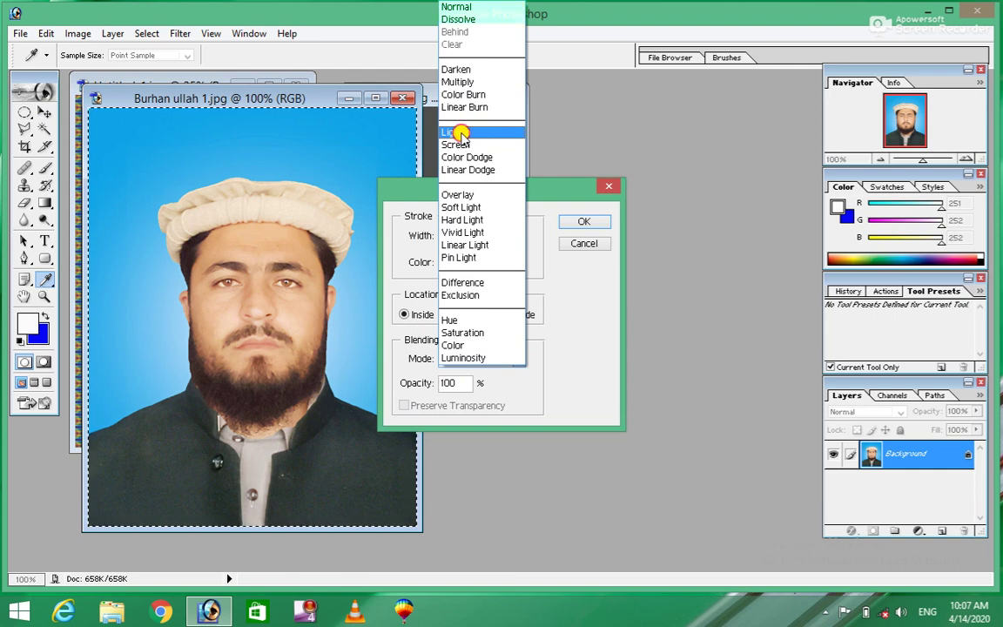
click(460, 132)
click(581, 221)
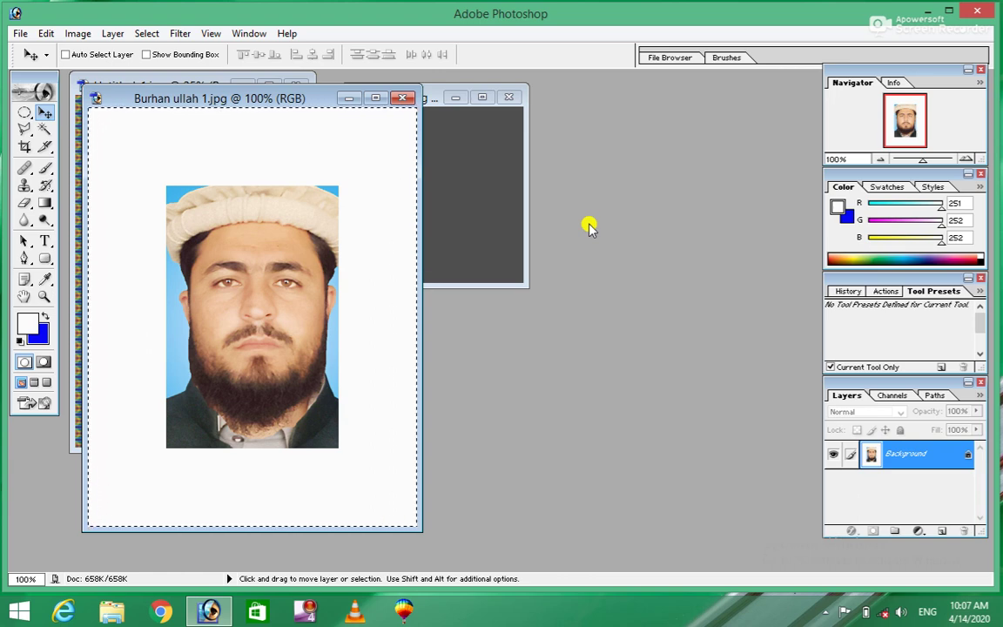
Step: Apply a thinner 10 px white stroke around the portrait
click(45, 33)
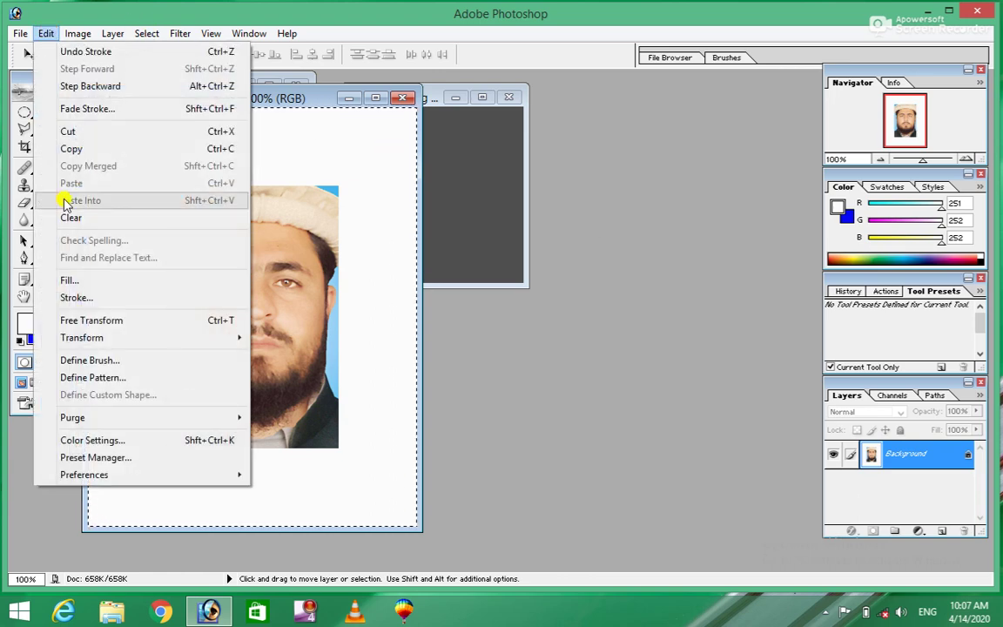
click(75, 297)
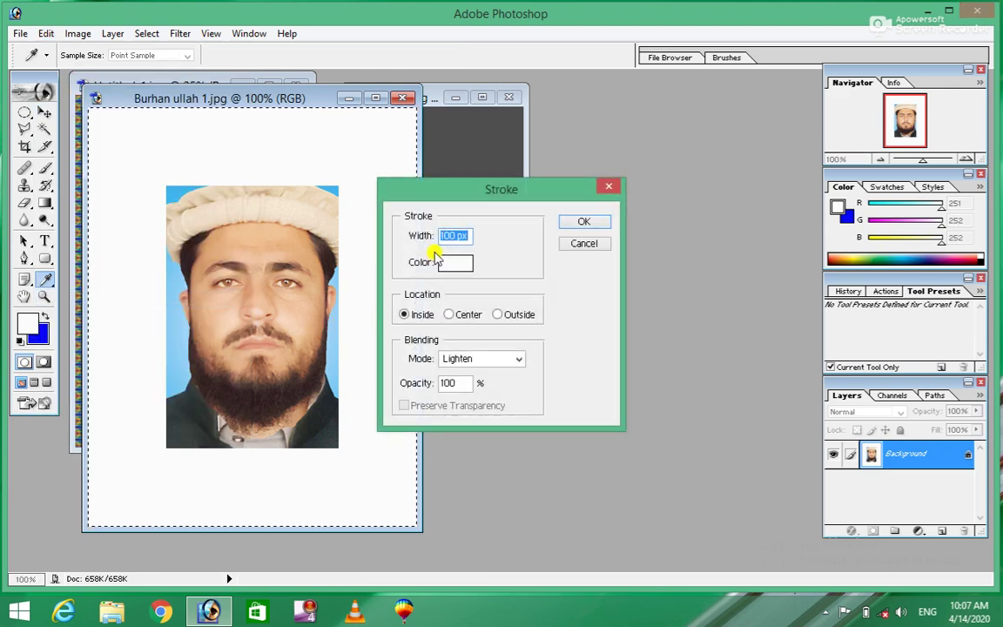
click(453, 236)
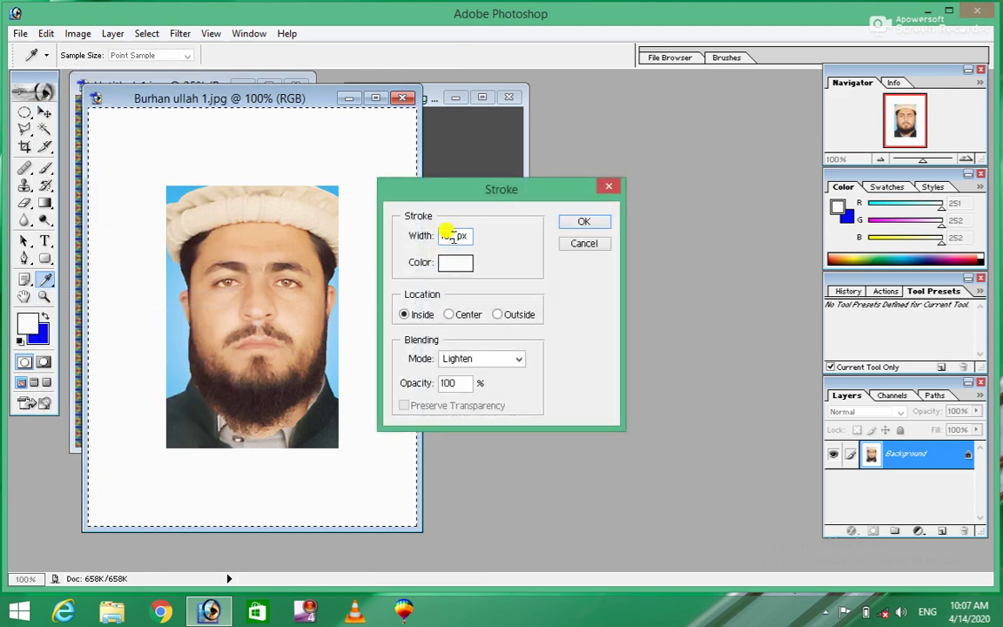
key(BackSpace)
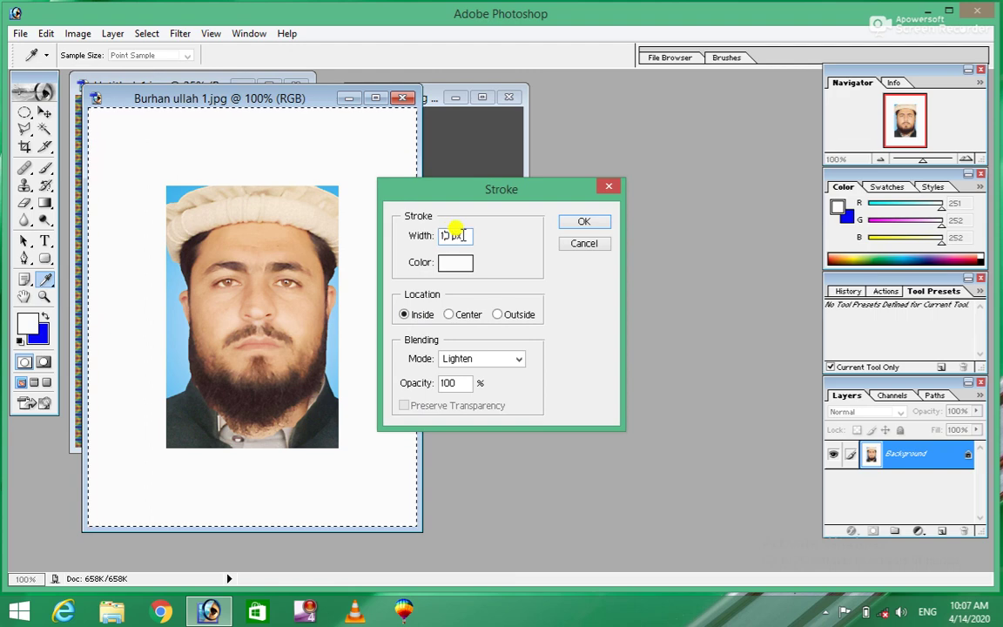
click(589, 221)
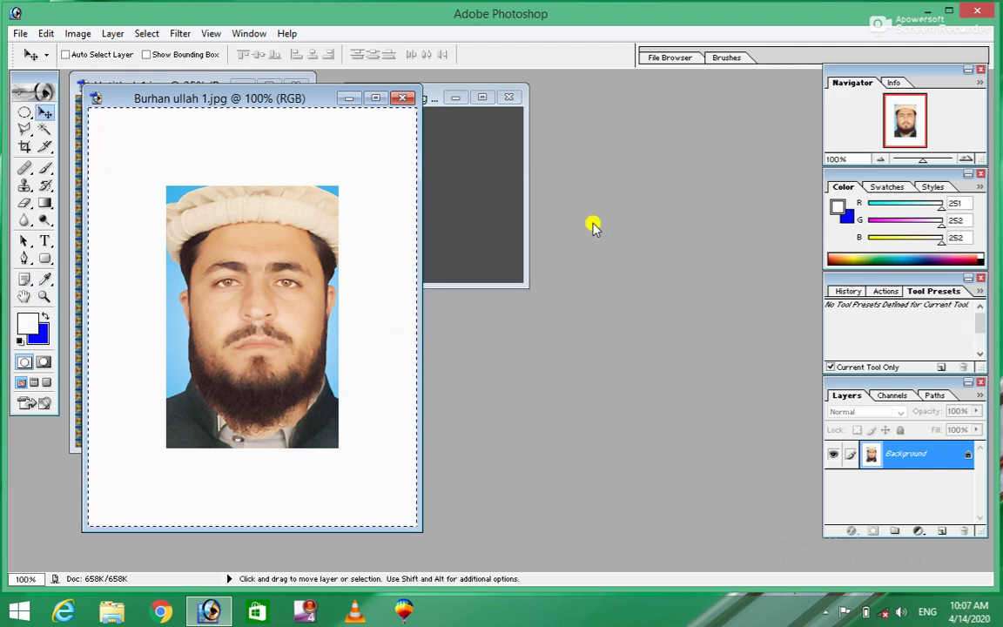
Step: Apply the 10 px stroke centred on the canvas edge
click(45, 34)
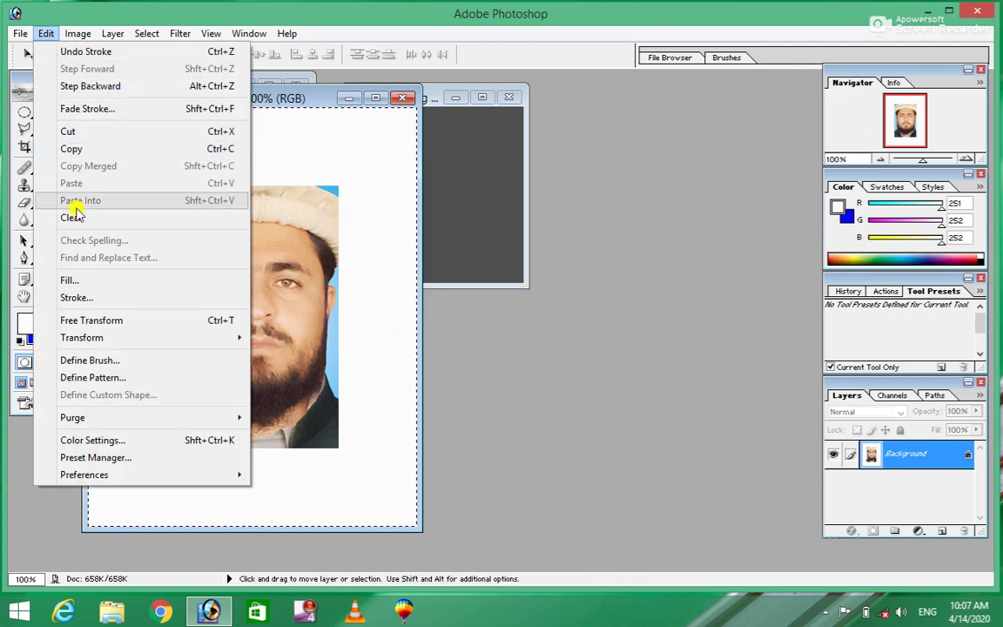
click(73, 300)
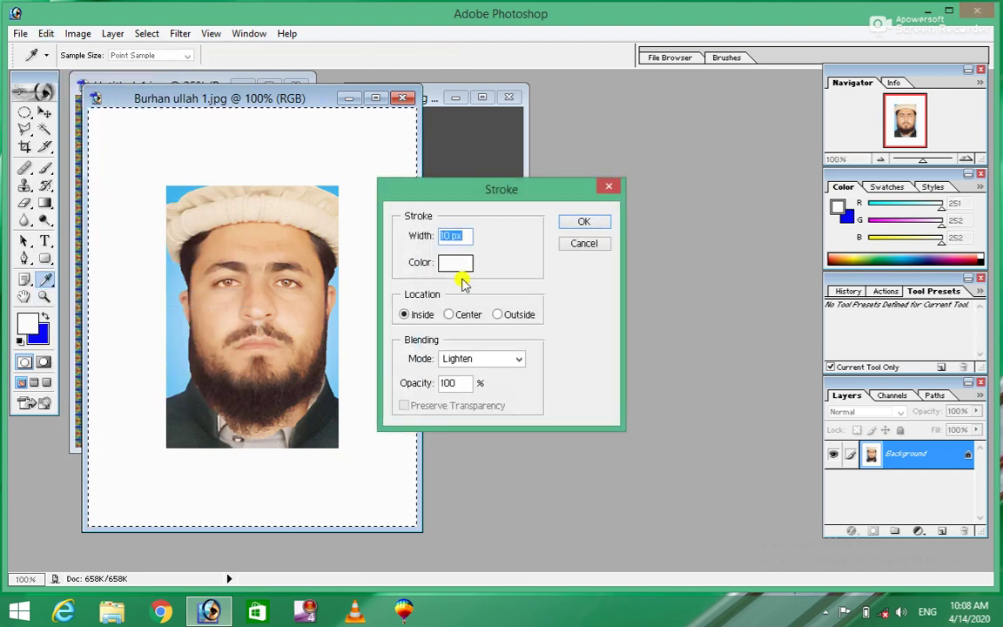
click(451, 314)
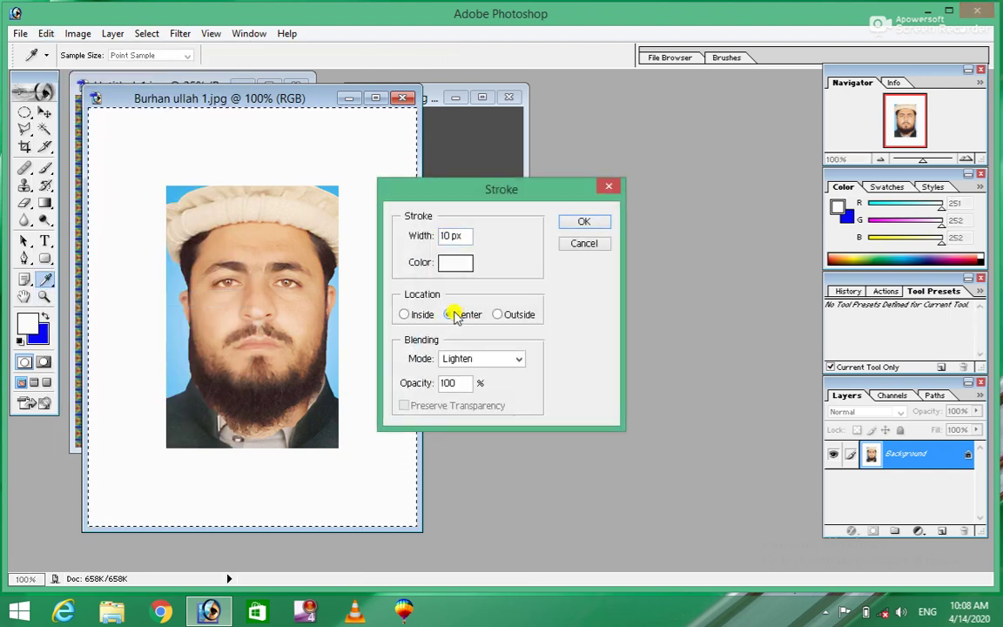
click(581, 223)
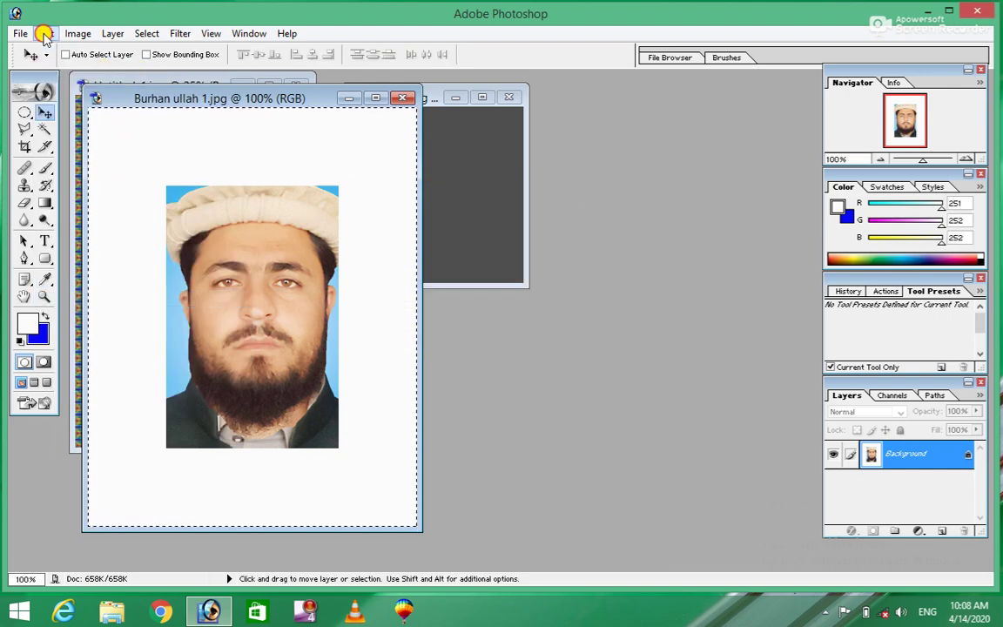
Step: Apply the 10 px stroke again in Darken blending mode
click(44, 33)
click(93, 297)
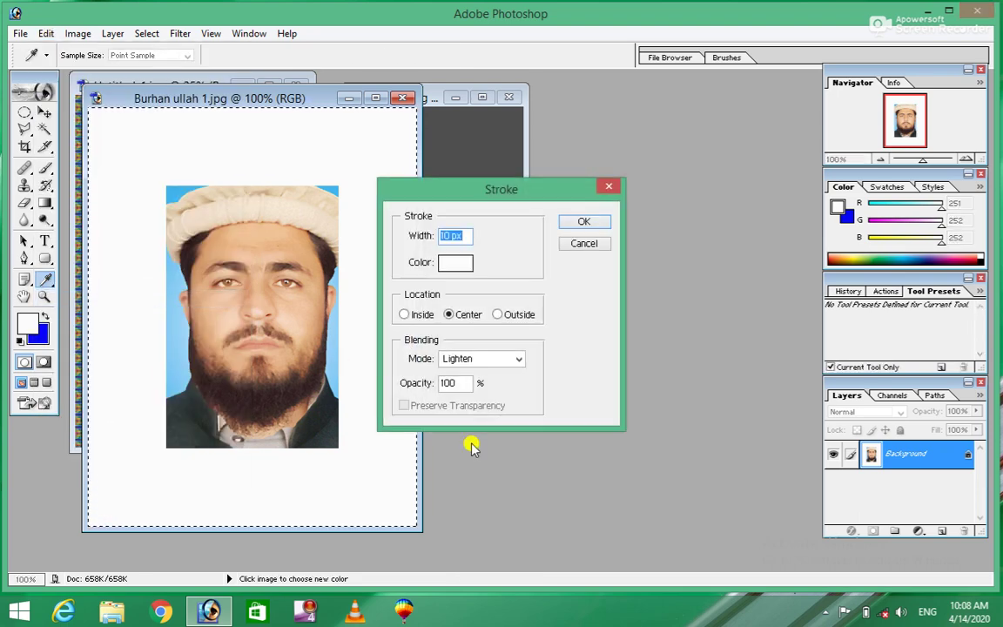
click(513, 359)
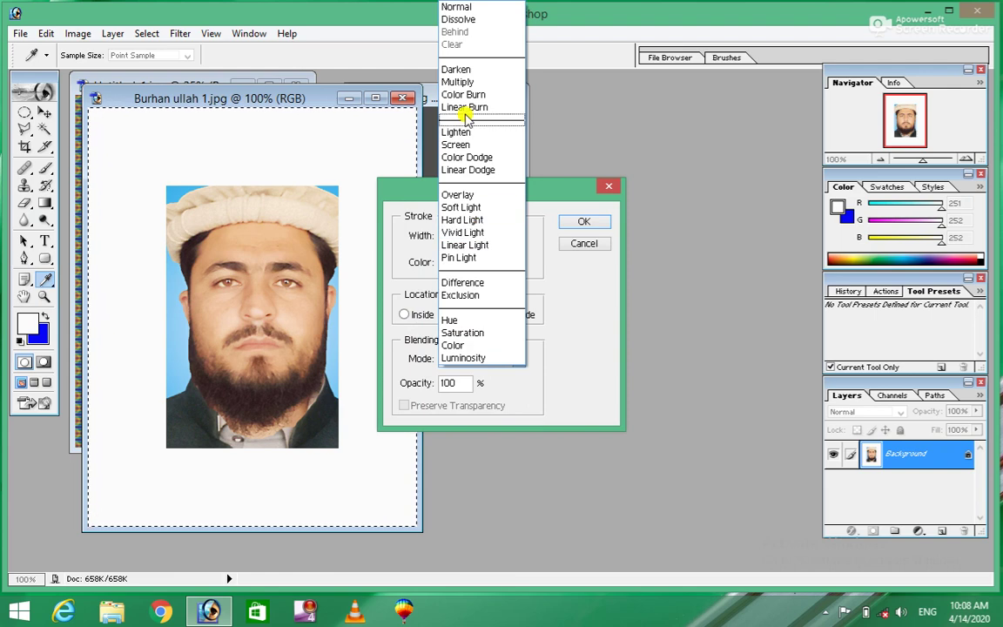
click(461, 80)
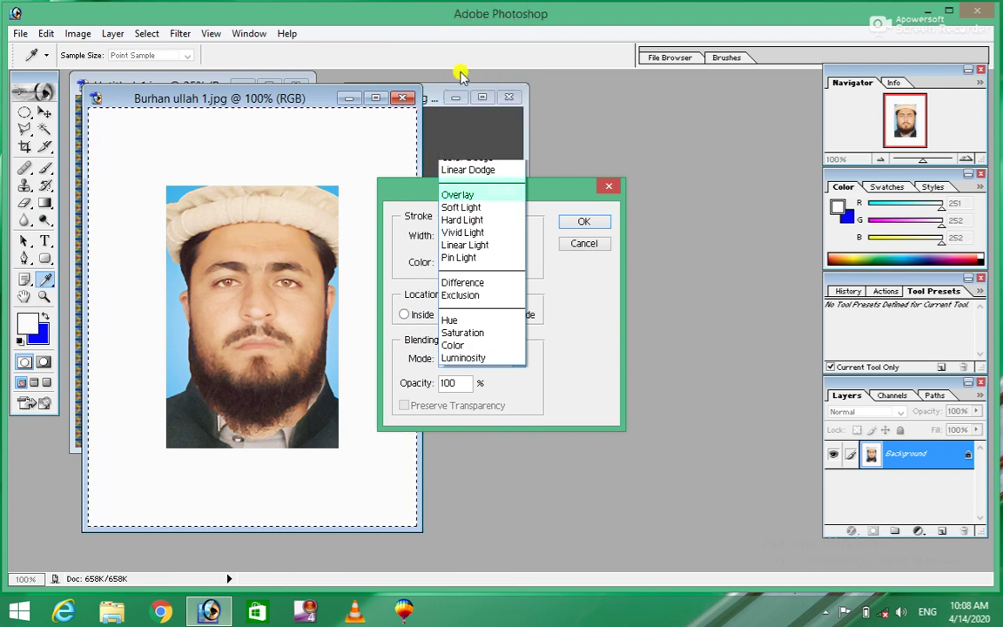
click(581, 219)
Step: Step back with Alt+Ctrl+Z until the full blue-background portrait fills the canvas
key(v)
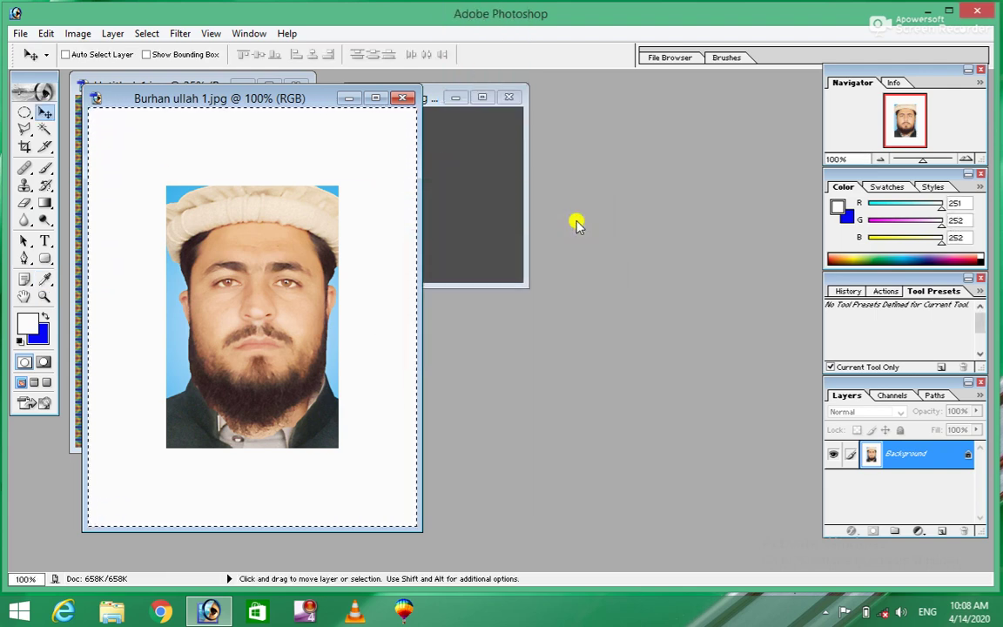
mouse_move(218, 95)
mouse_down()
mouse_move(500, 85)
mouse_move(482, 85)
mouse_up()
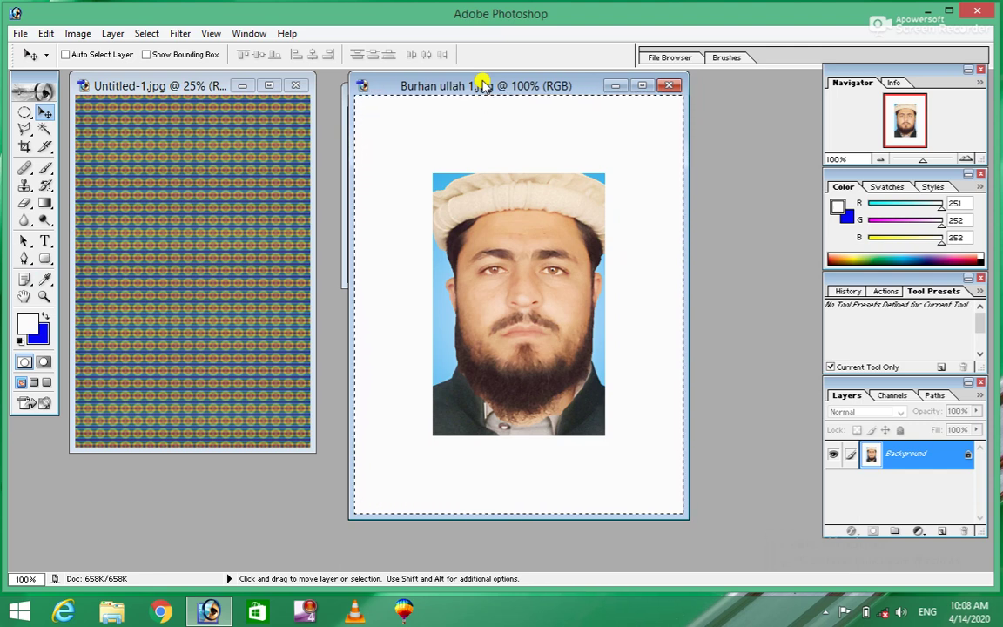
key(alt)
key(ctrl+alt+z)
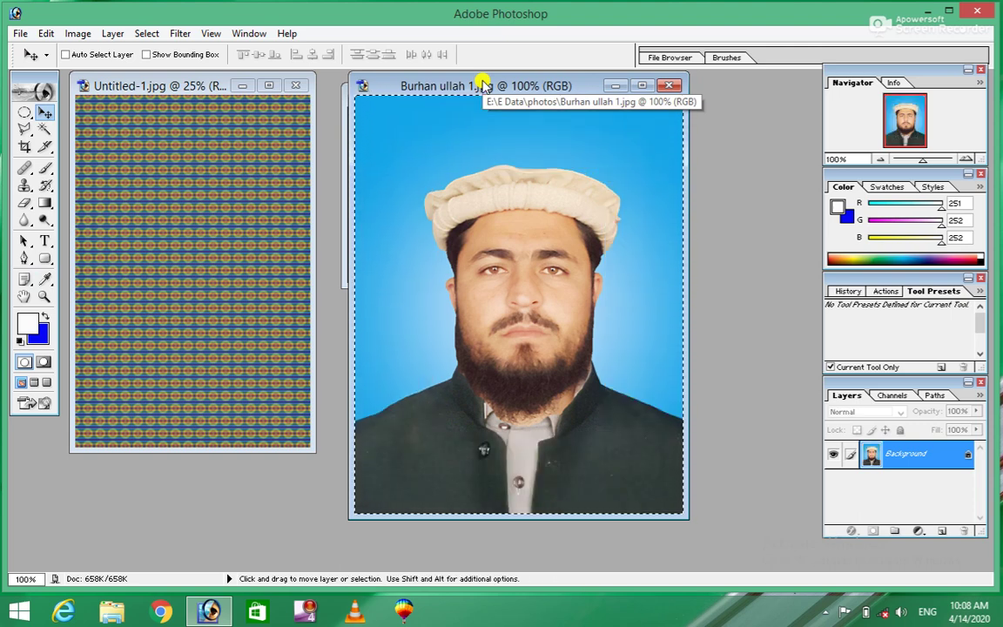
click(46, 33)
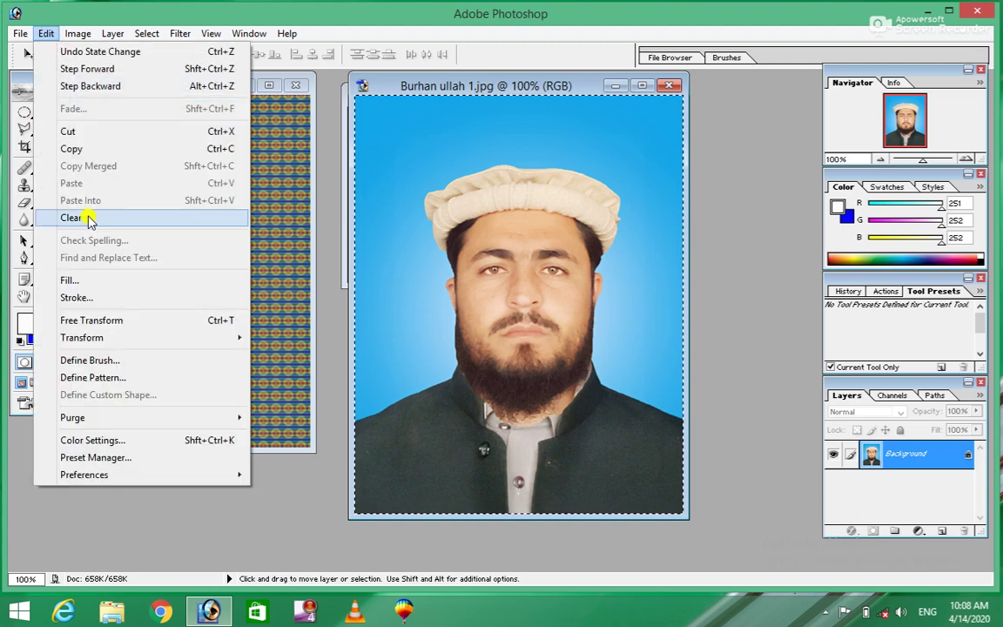
Step: Stroke the entire portrait canvas with a 100 px white Center stroke in Darken mode
click(75, 298)
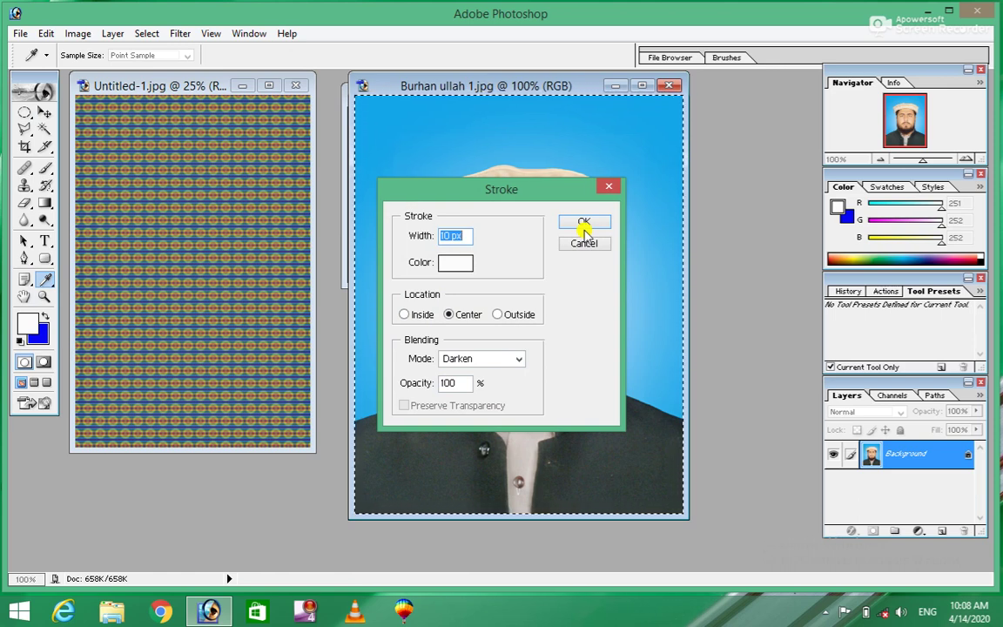
click(453, 235)
text(100)
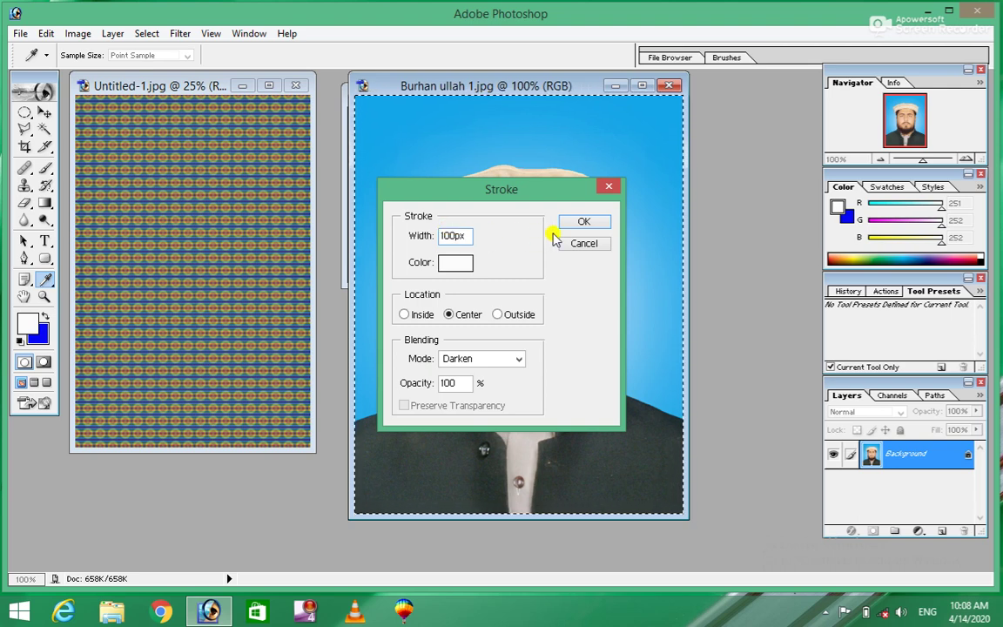
click(578, 221)
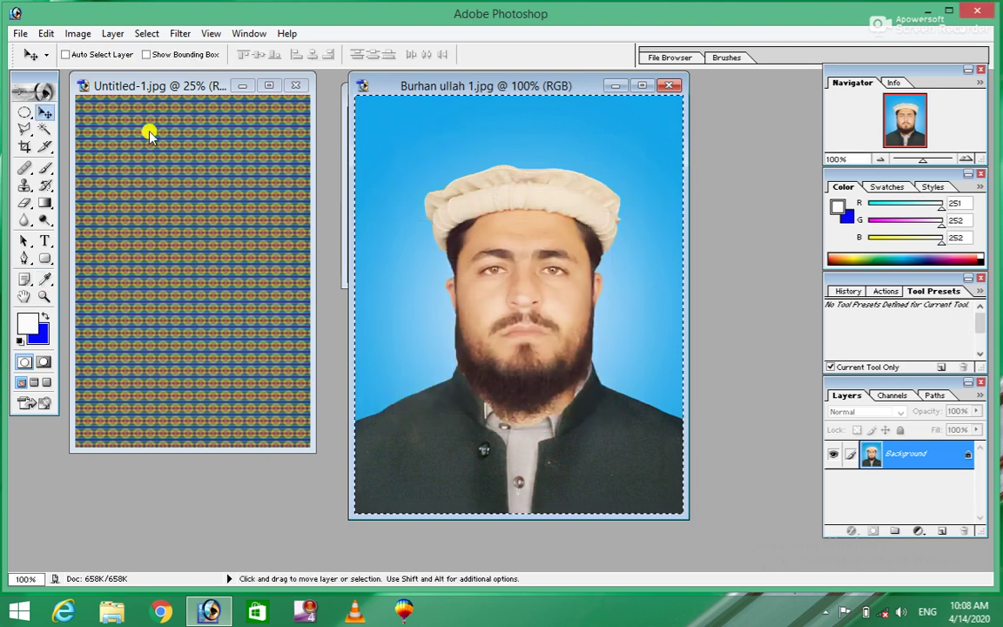
click(48, 33)
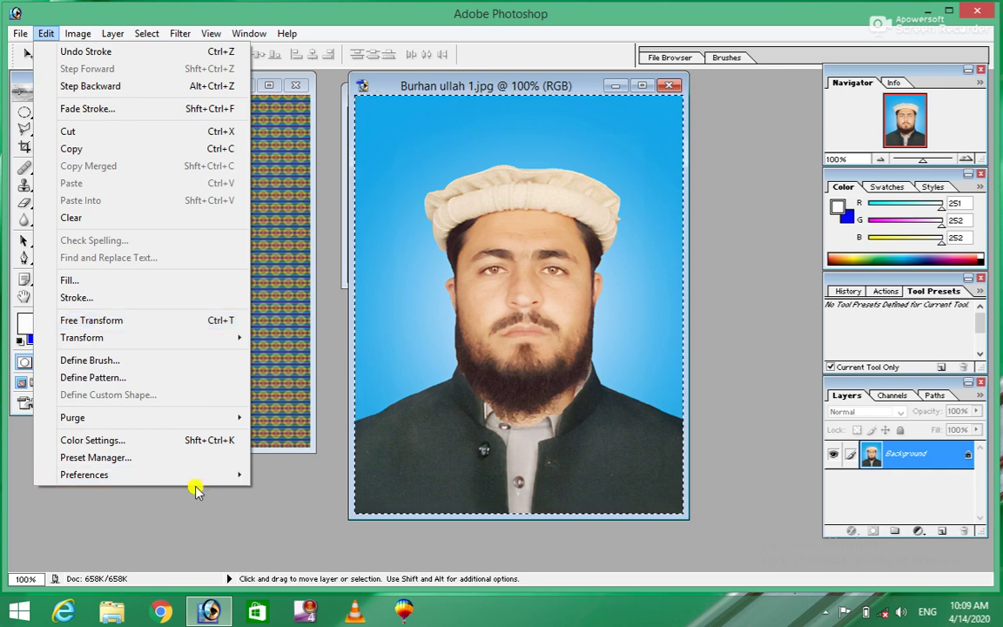
click(271, 479)
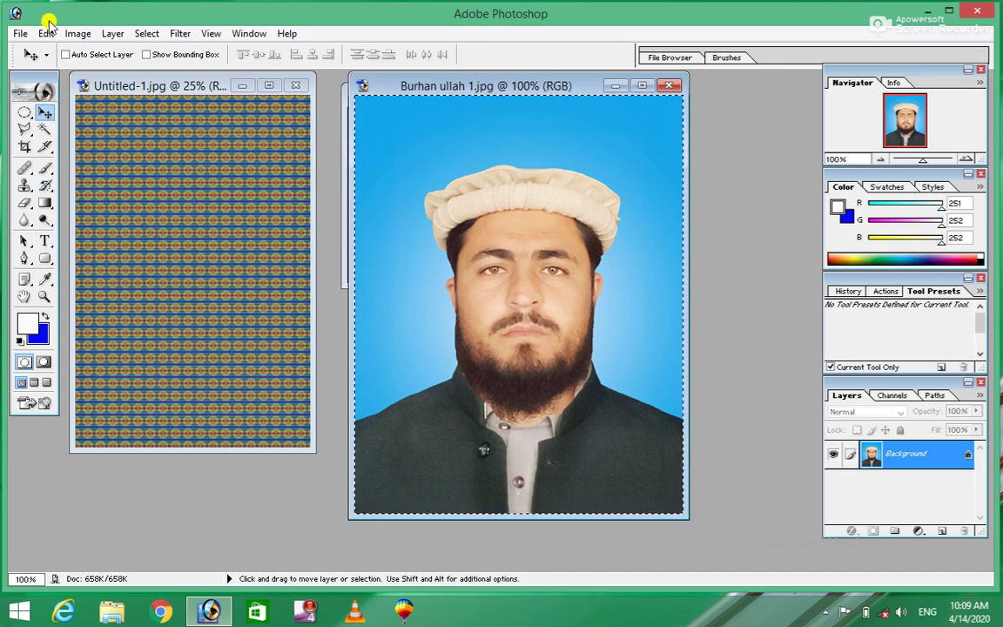
click(46, 33)
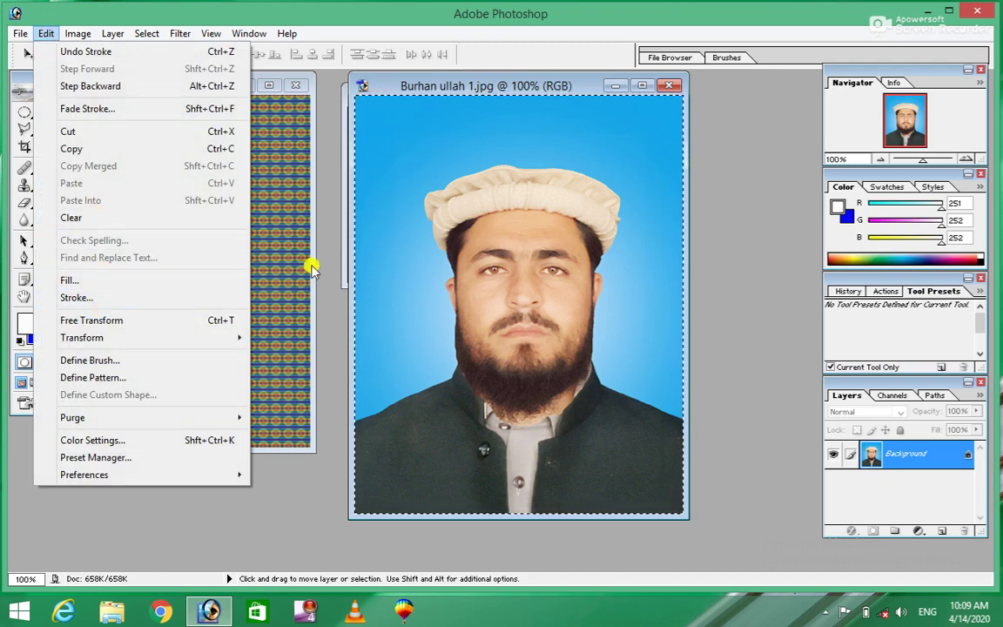
click(432, 188)
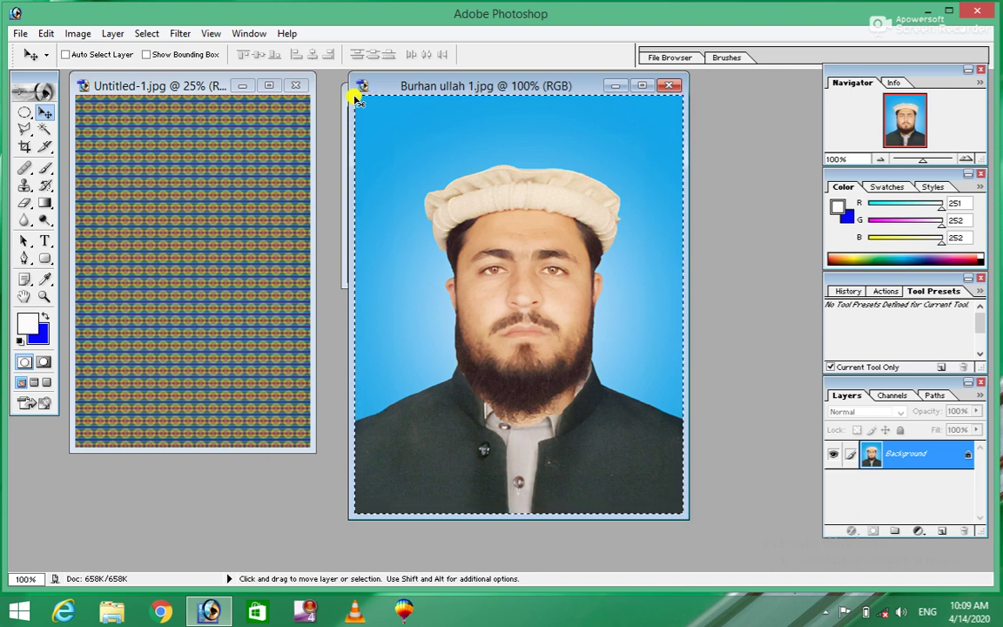
click(46, 35)
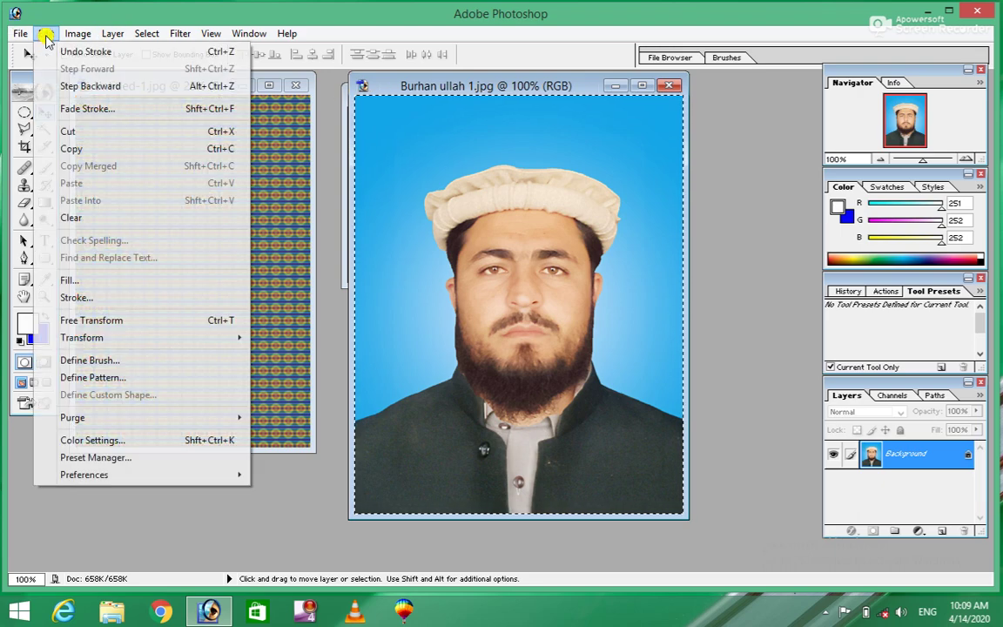
click(69, 320)
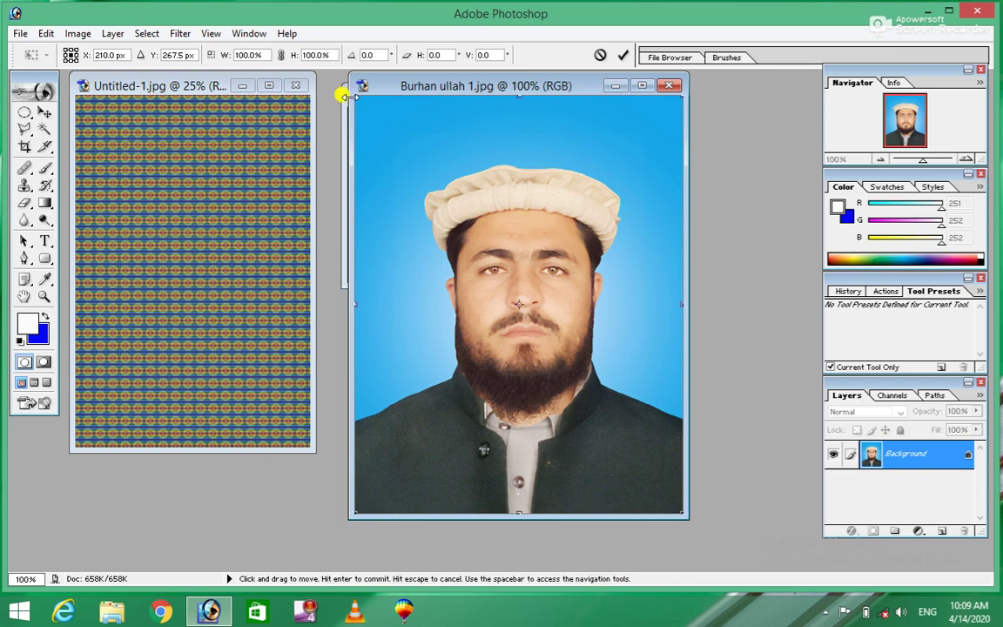
mouse_move(348, 96)
mouse_down()
mouse_move(516, 337)
mouse_move(581, 366)
mouse_move(602, 364)
mouse_move(617, 315)
mouse_move(614, 264)
mouse_move(564, 176)
mouse_move(405, 320)
mouse_move(332, 407)
mouse_move(318, 409)
mouse_move(466, 287)
mouse_move(344, 104)
mouse_move(336, 68)
mouse_move(342, 78)
mouse_up()
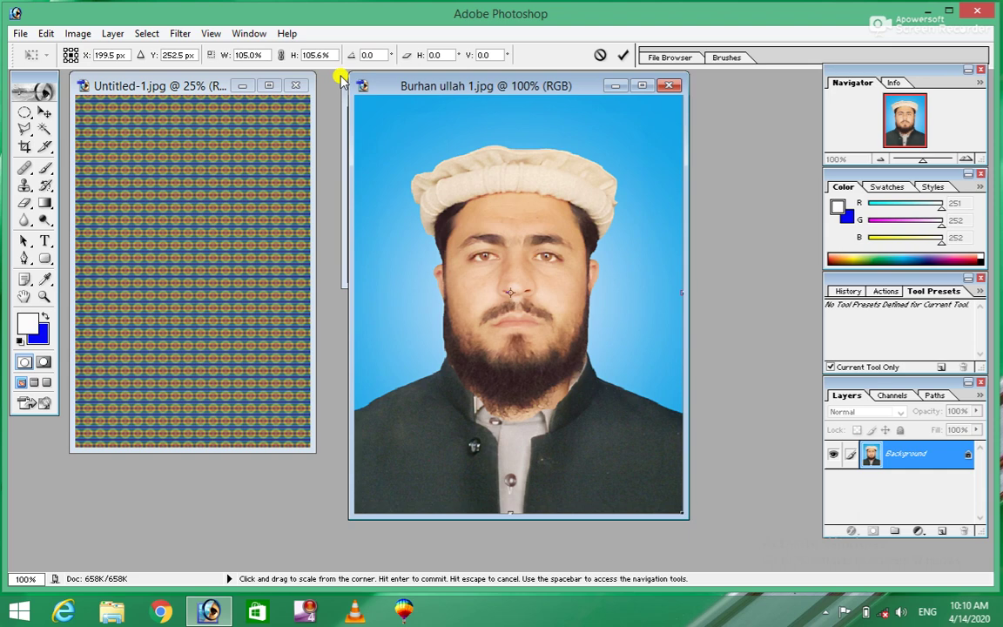
click(47, 33)
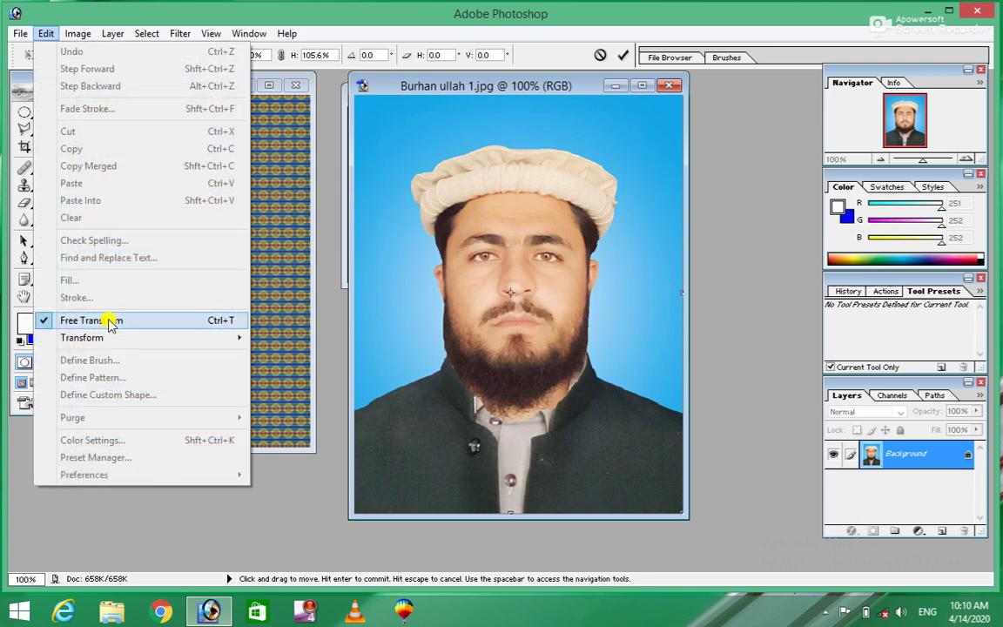
click(108, 320)
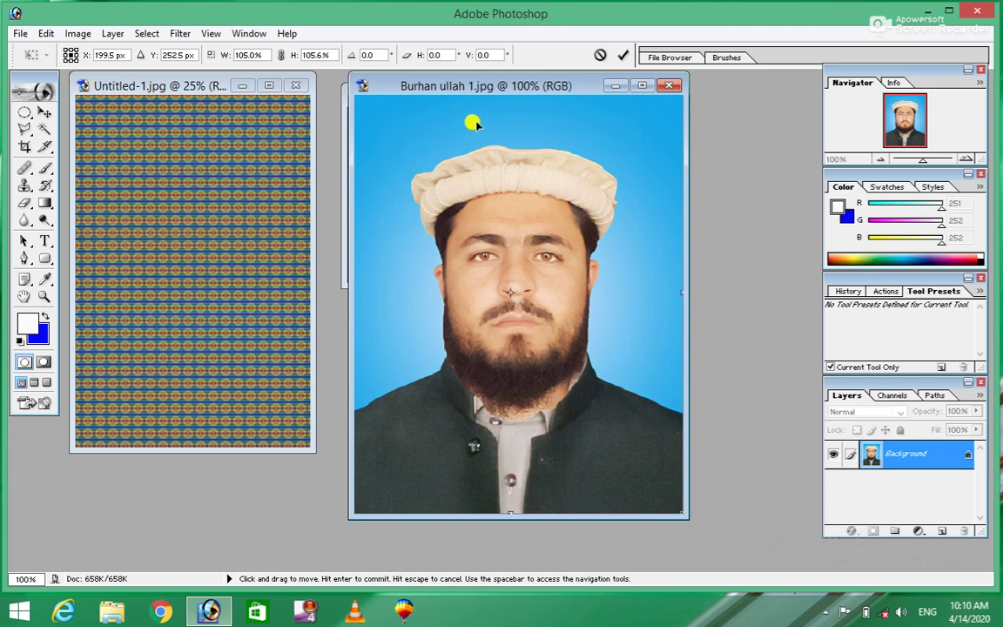
drag(418, 166, 196, 119)
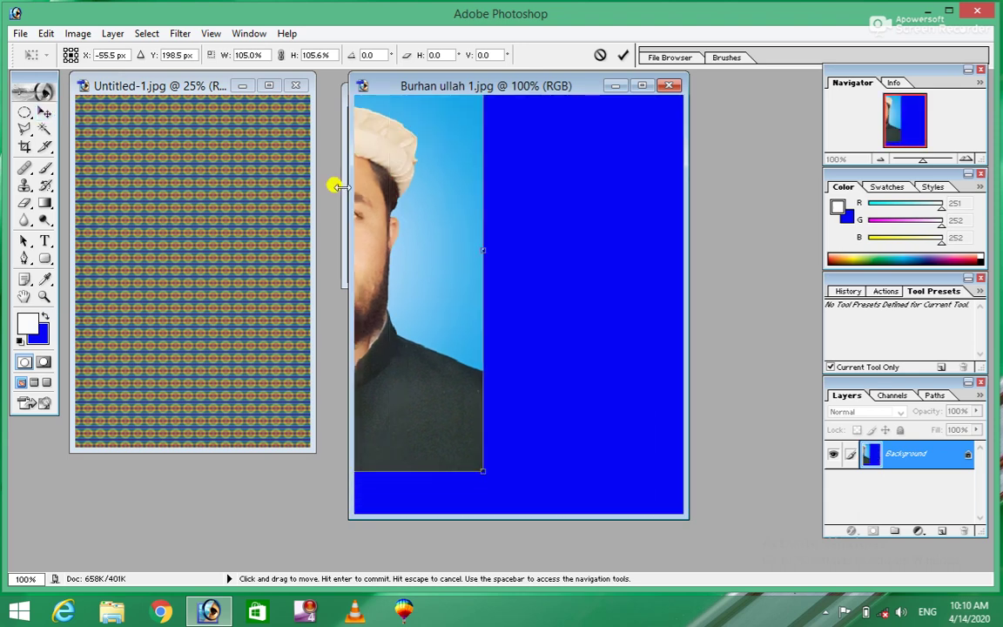
key(ctrl+z)
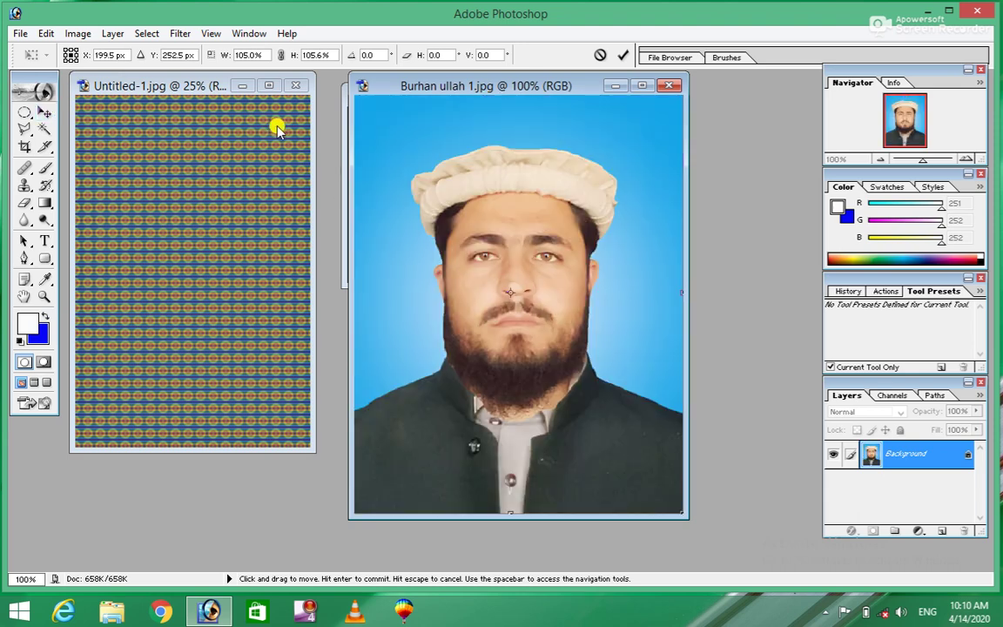
click(41, 113)
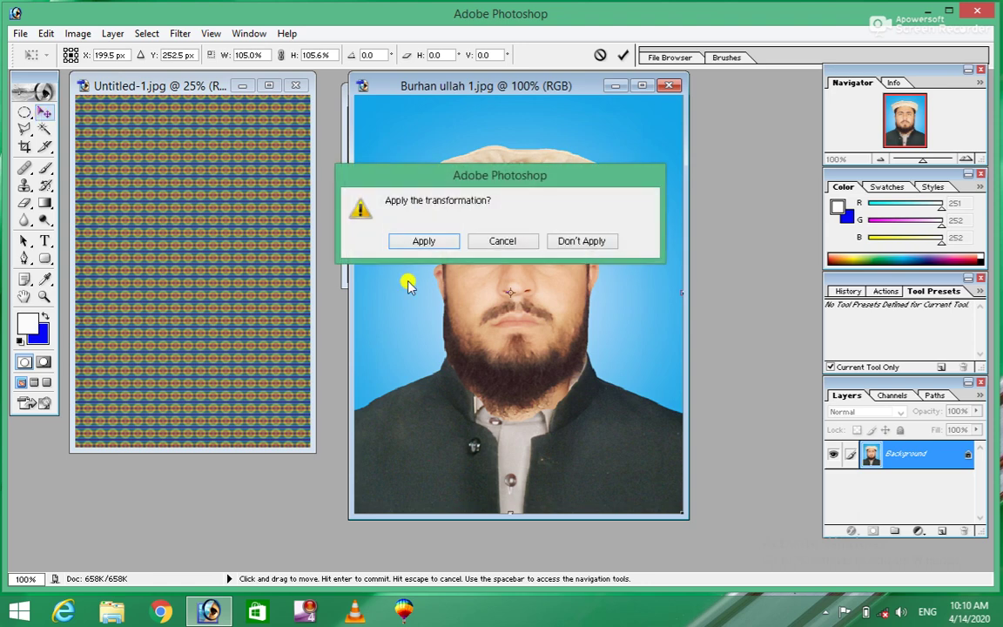
click(584, 241)
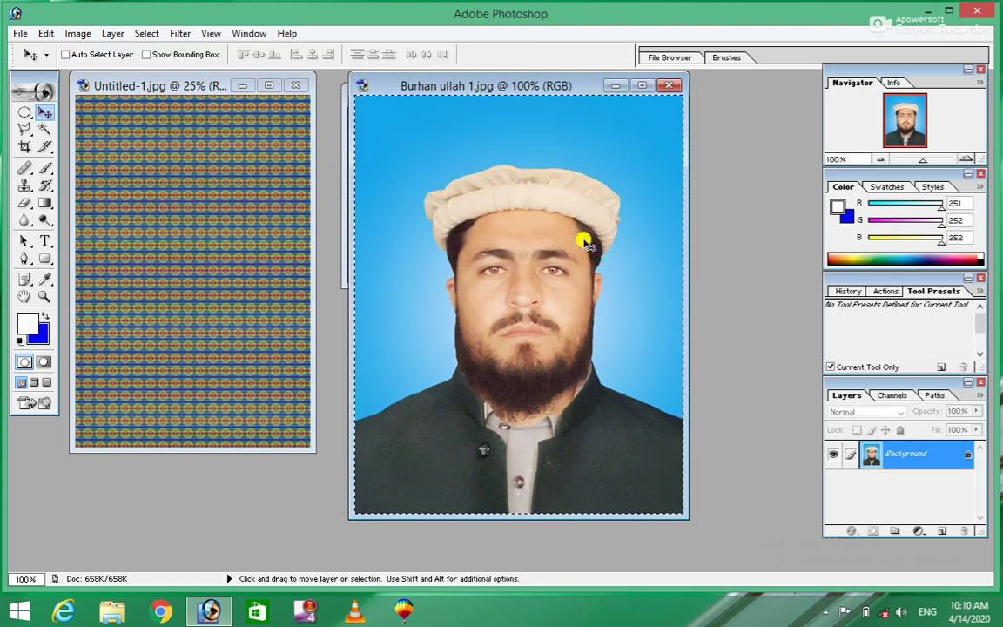
key(ctrl+t)
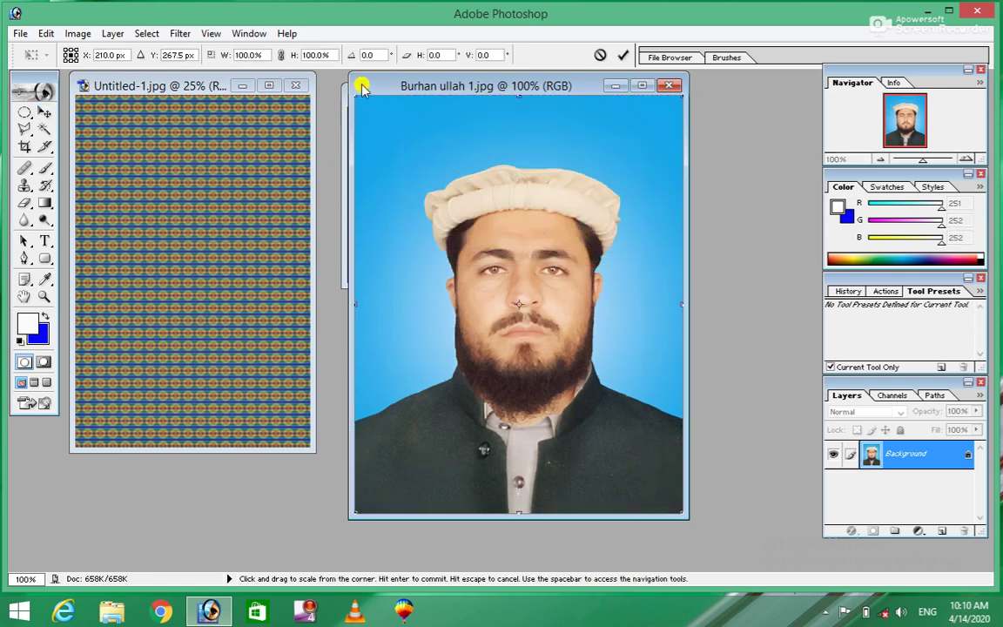
Step: Scale the portrait to about 20% in the bottom-right corner and commit the transform
key(ctrl)
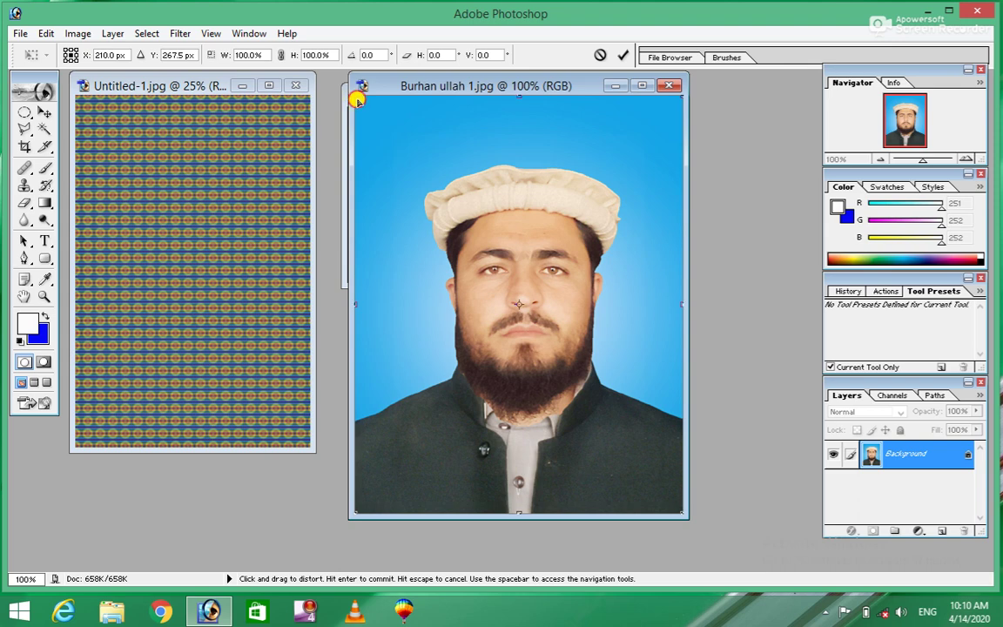
drag(356, 100, 354, 94)
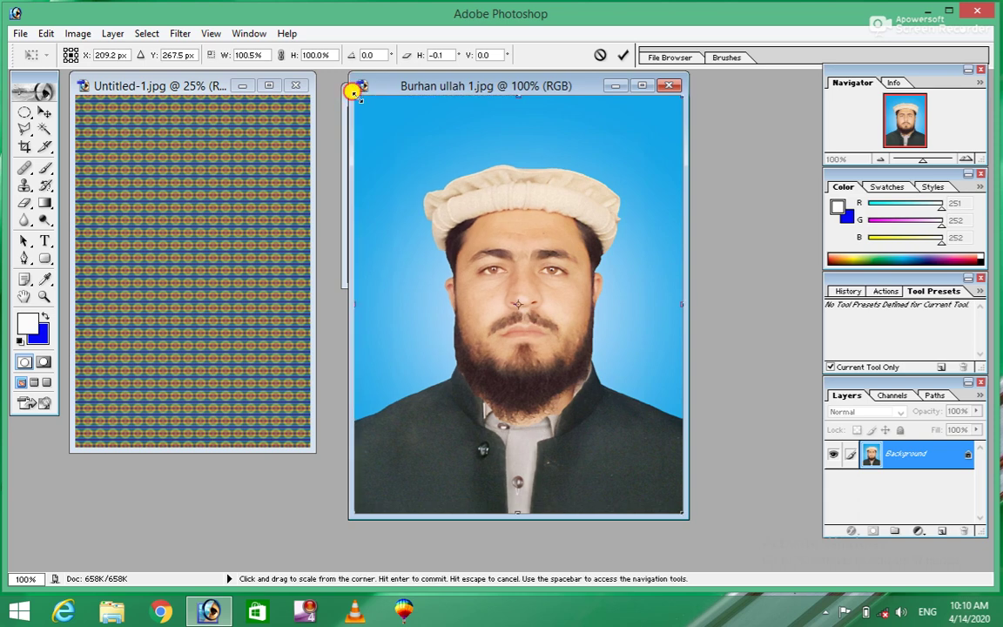
mouse_move(351, 92)
mouse_down()
mouse_move(540, 160)
mouse_move(649, 123)
mouse_move(416, 221)
mouse_move(530, 347)
mouse_move(470, 462)
mouse_move(539, 316)
mouse_move(635, 224)
mouse_move(557, 264)
mouse_move(356, 468)
mouse_move(434, 311)
mouse_move(542, 435)
mouse_move(475, 385)
mouse_move(371, 277)
mouse_move(571, 449)
mouse_move(560, 444)
mouse_up()
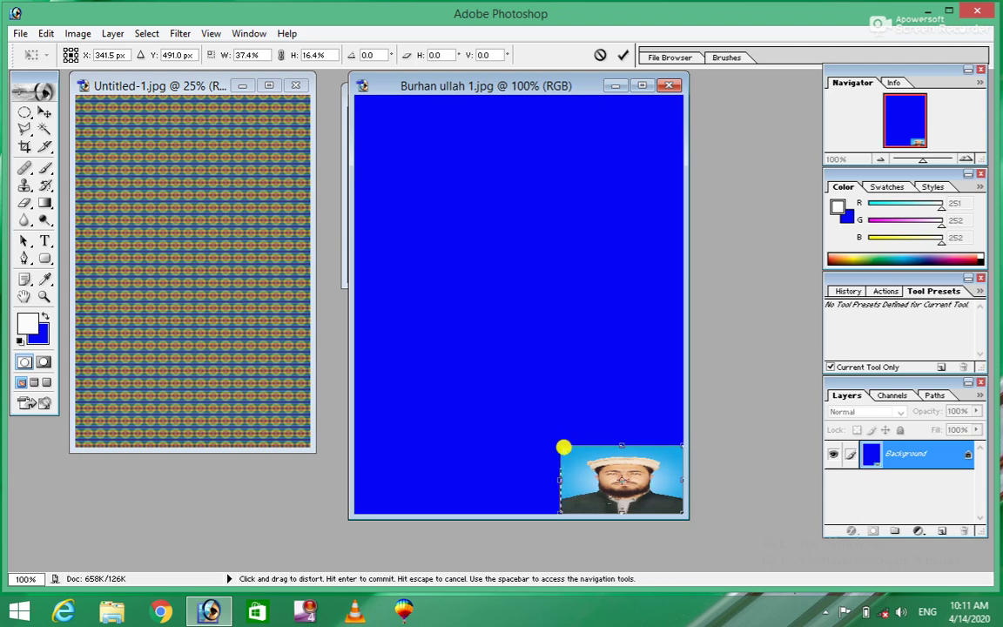
key(ctrl+z)
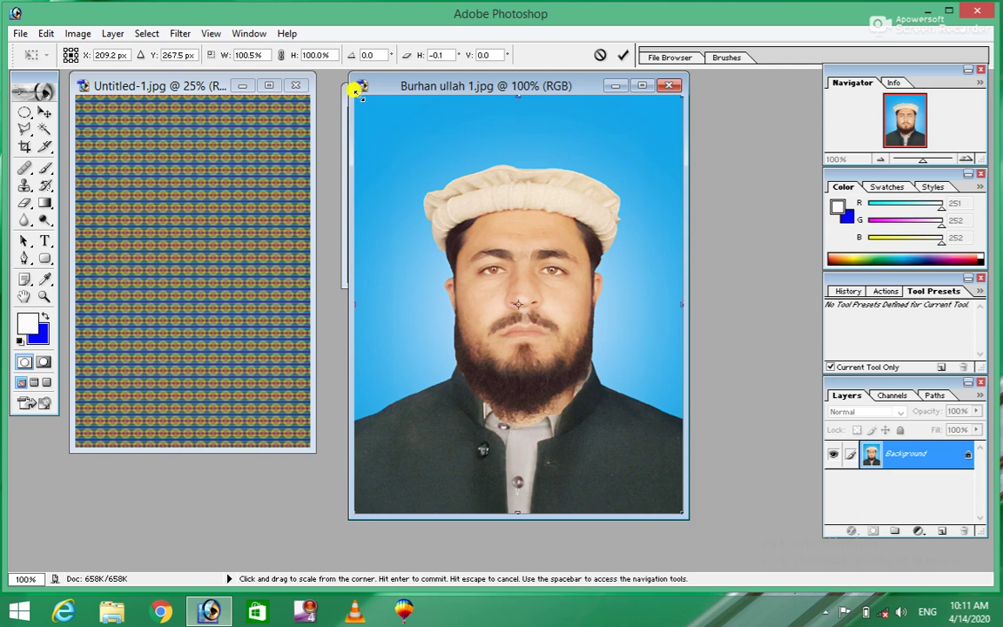
drag(355, 90, 629, 394)
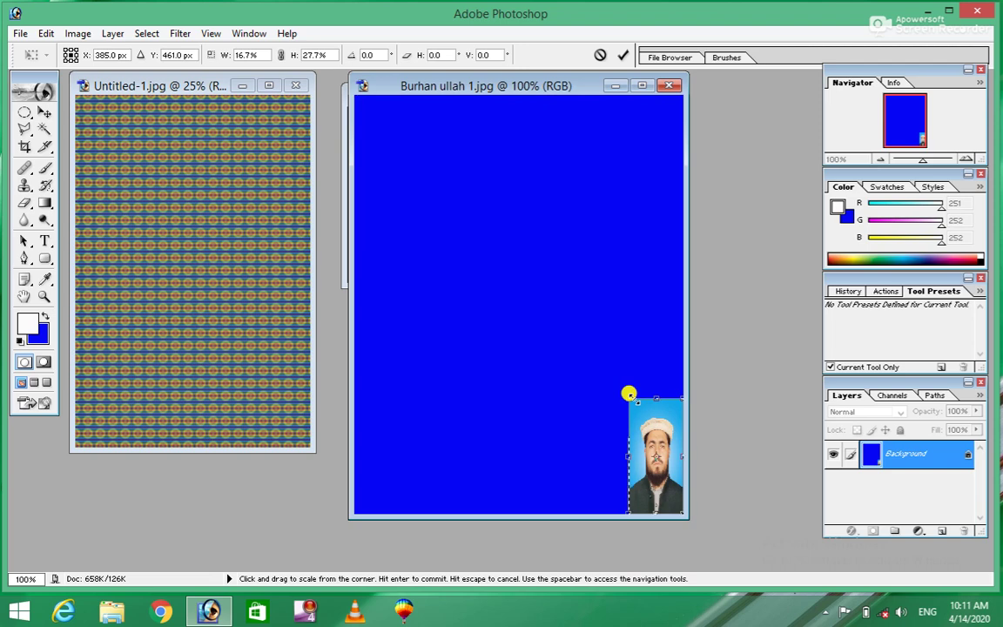
key(ctrl+z)
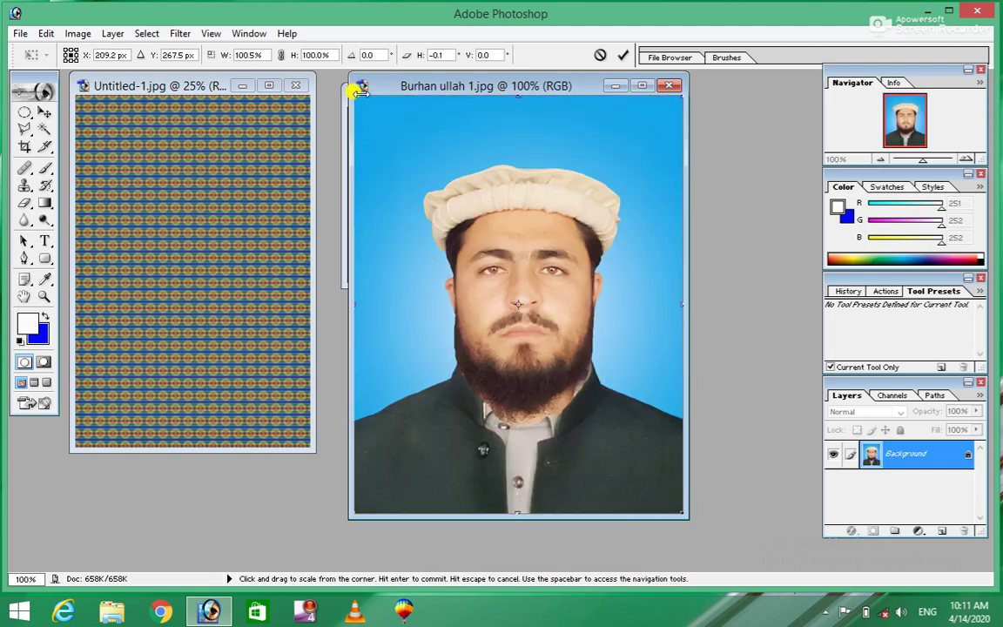
drag(353, 94, 585, 454)
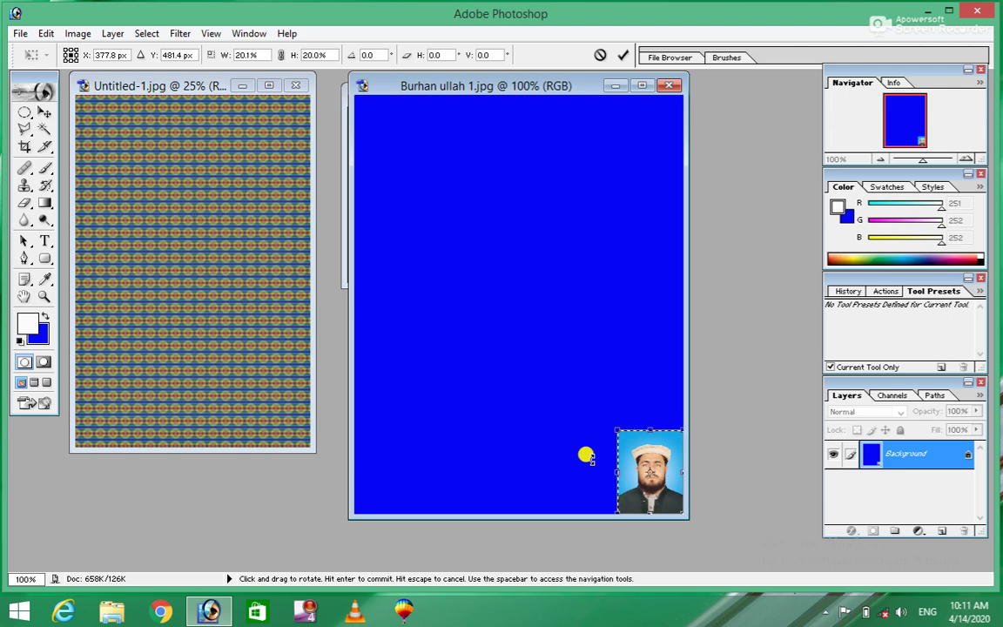
key(Return)
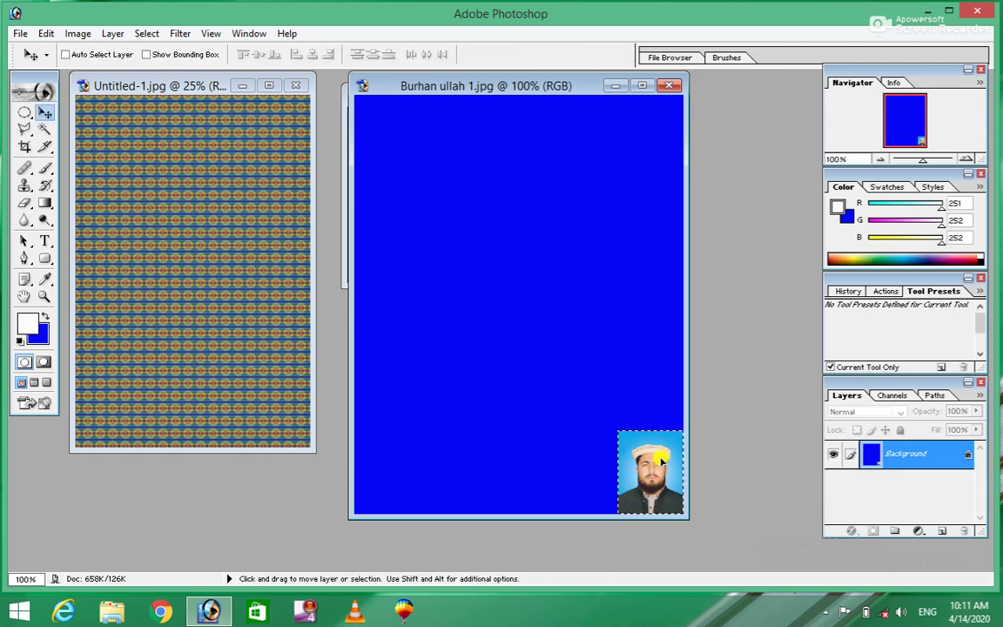
Step: Select all and step backward in history until the portrait fills the canvas again
drag(661, 459, 426, 189)
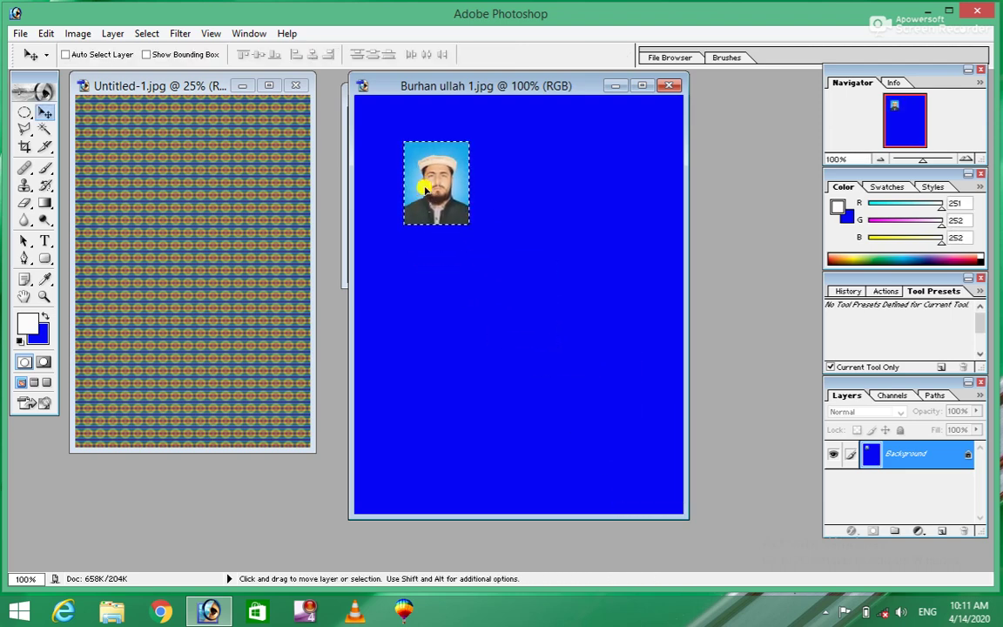
key(ctrl+d)
click(43, 33)
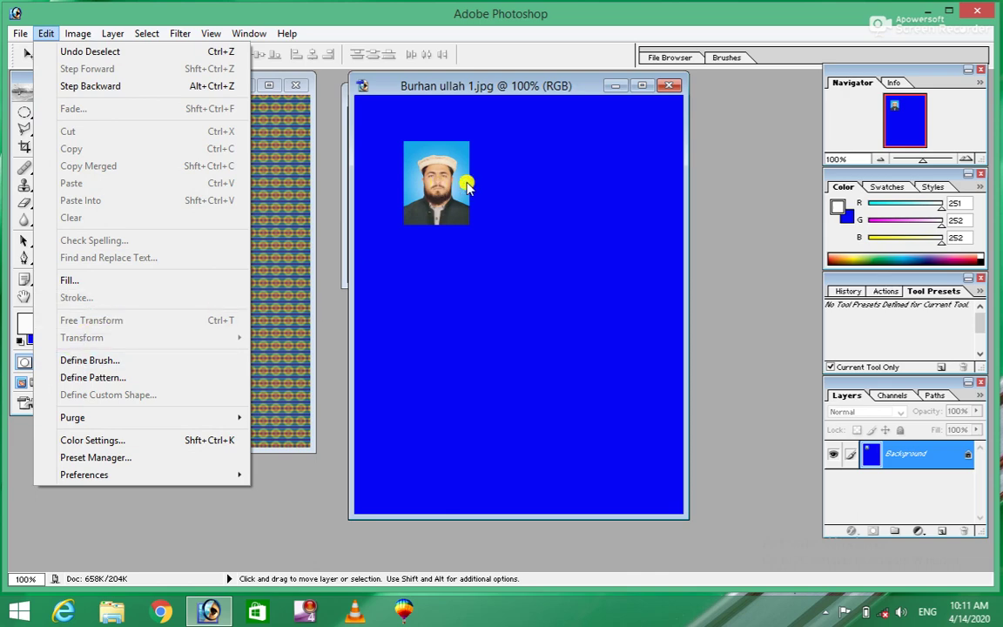
click(468, 185)
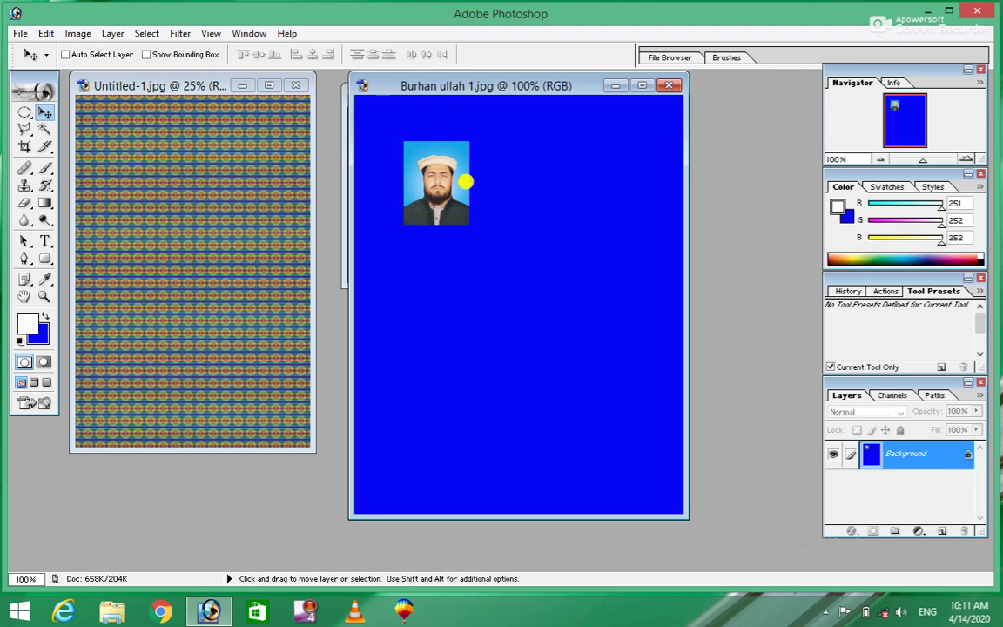
key(ctrl+a)
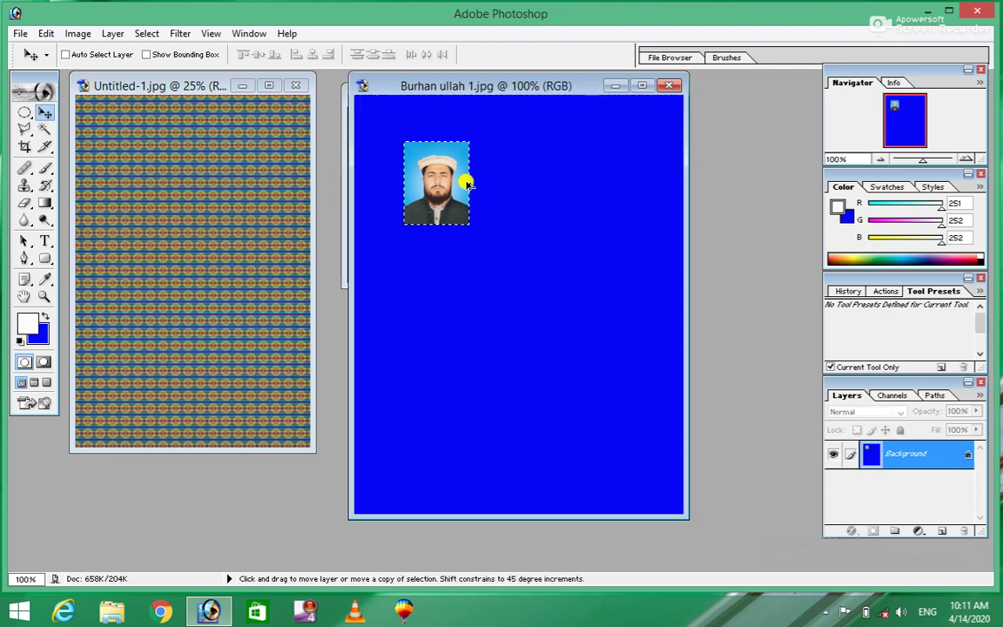
key(ctrl+alt+z)
key(ctrl+alt+z)
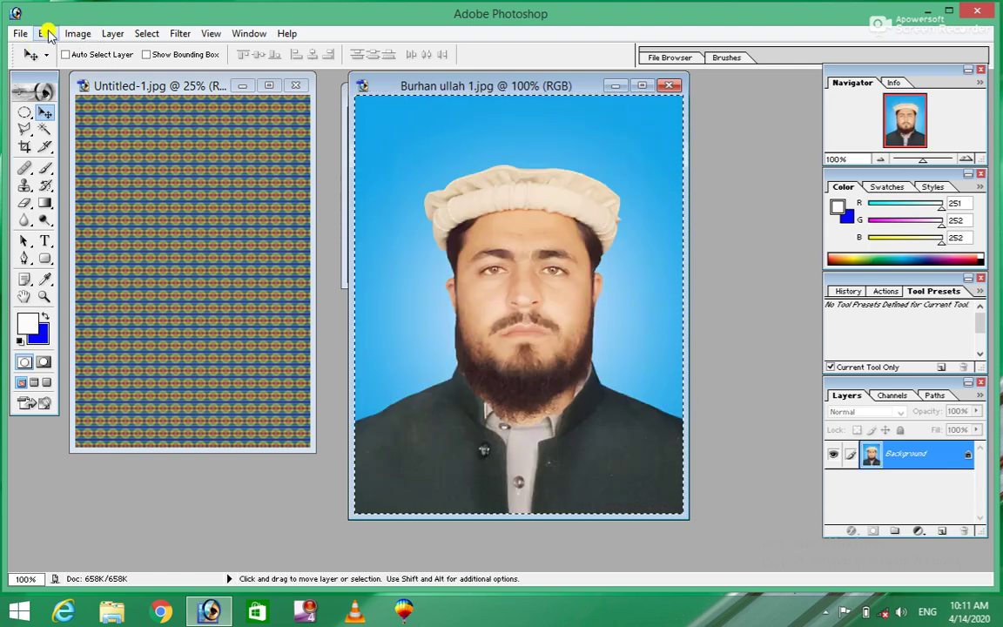
click(45, 33)
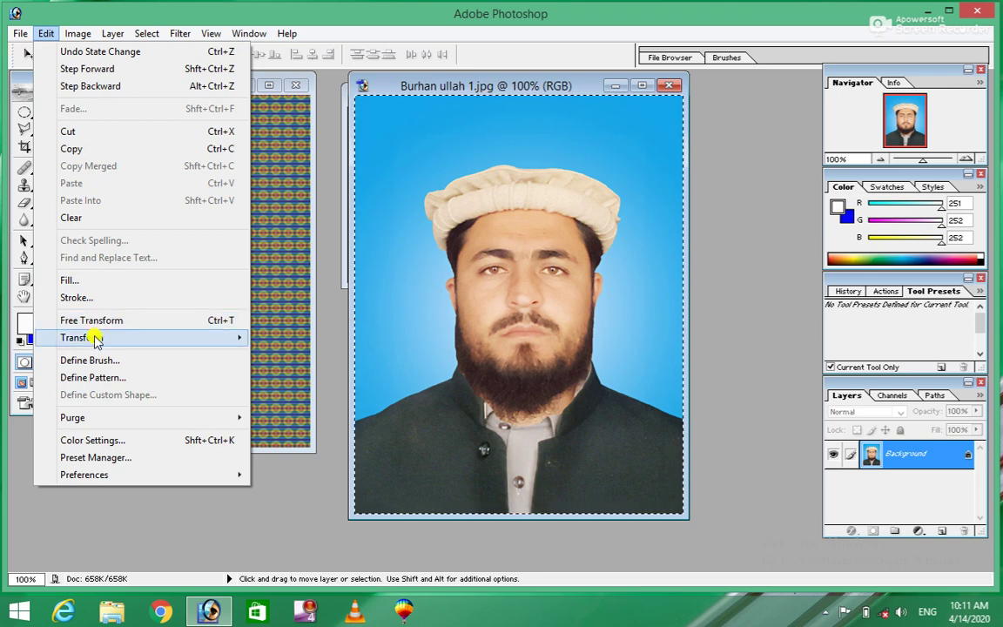
mouse_move(139, 338)
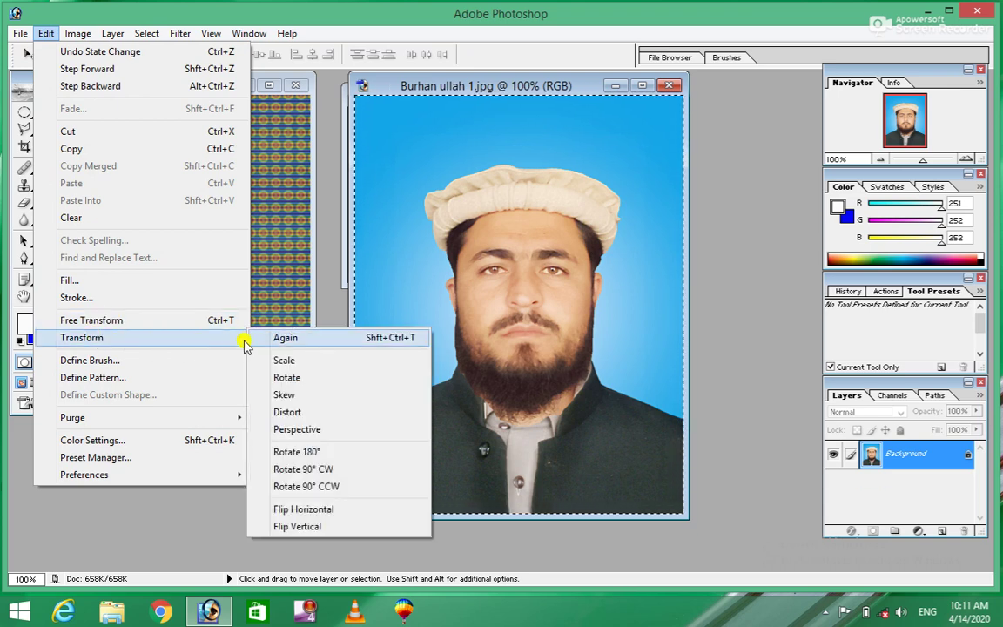
click(277, 359)
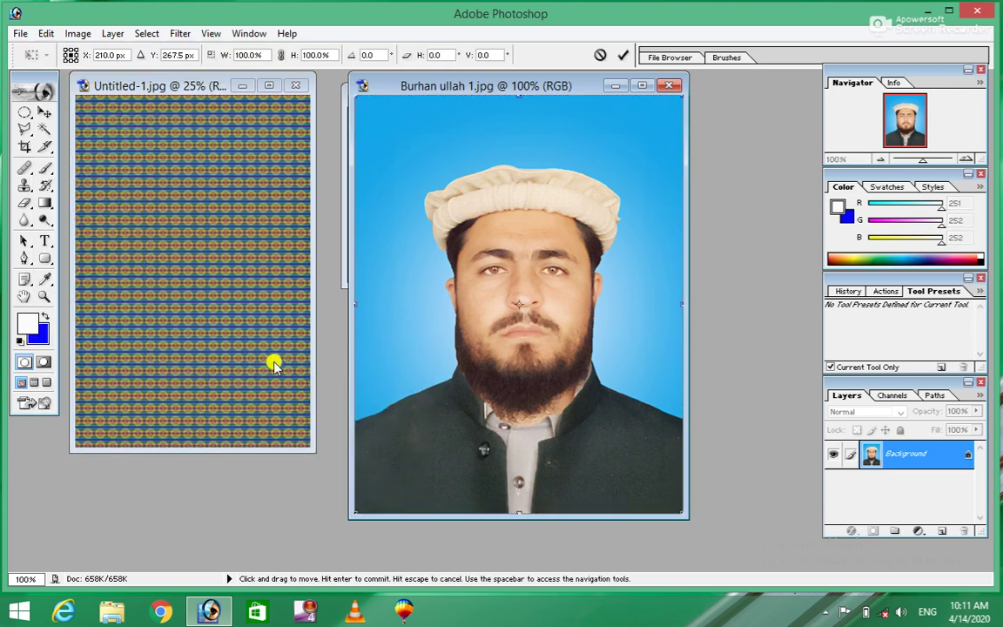
click(46, 34)
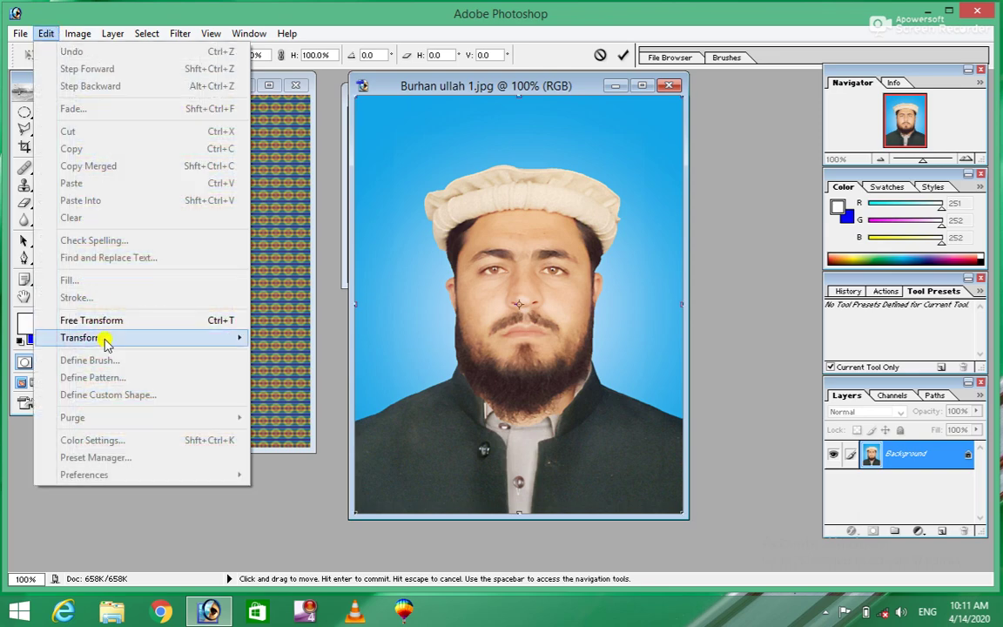
mouse_move(82, 338)
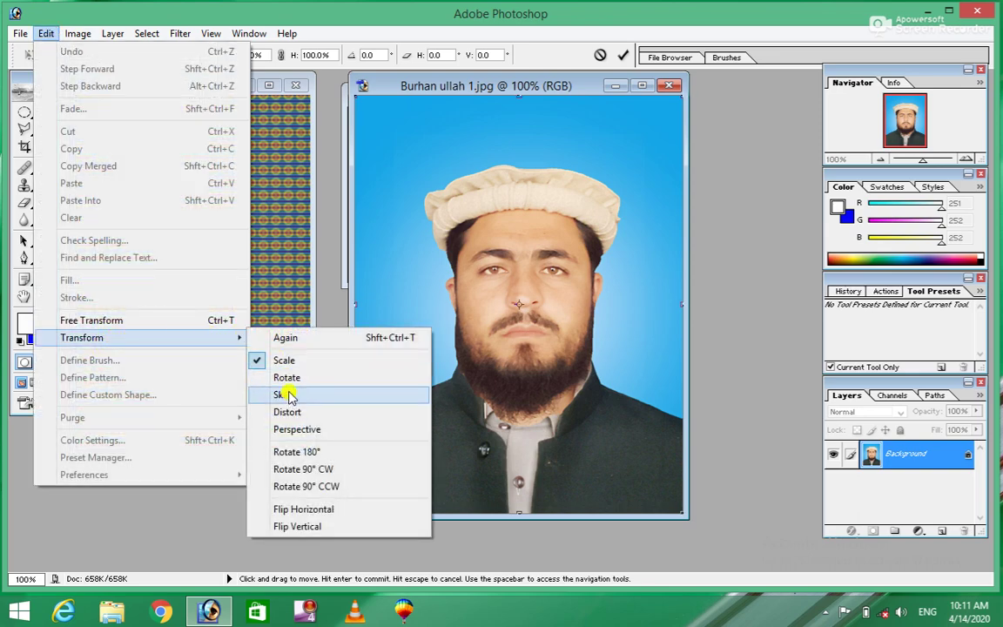
click(290, 395)
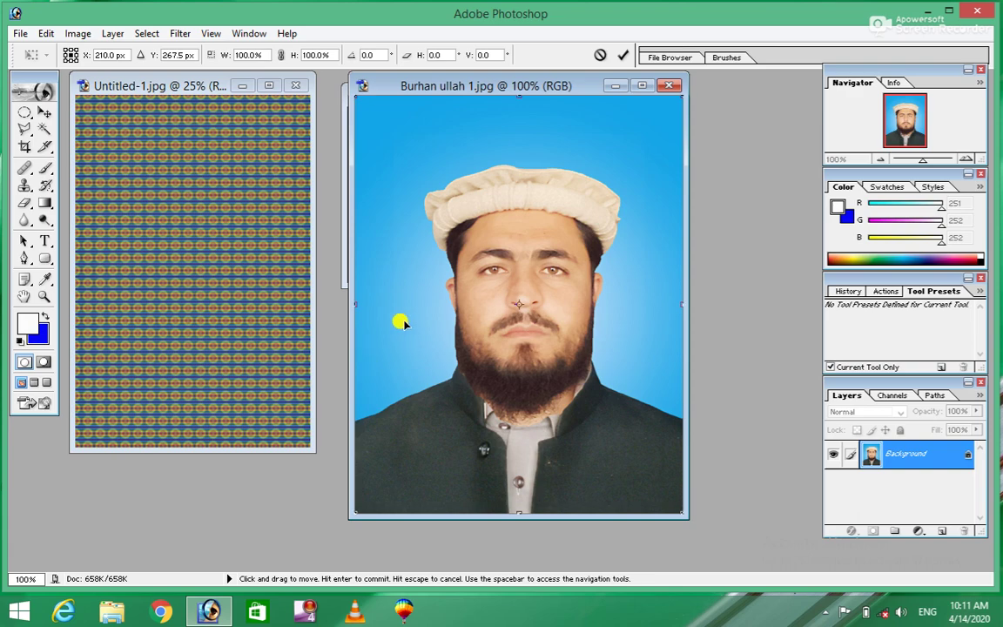
click(49, 37)
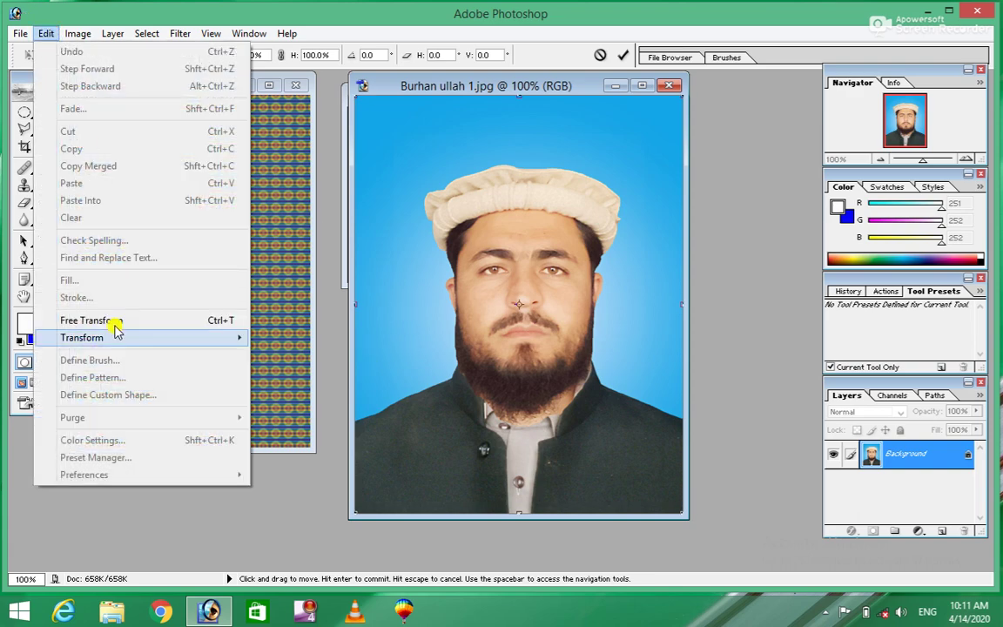
mouse_move(82, 337)
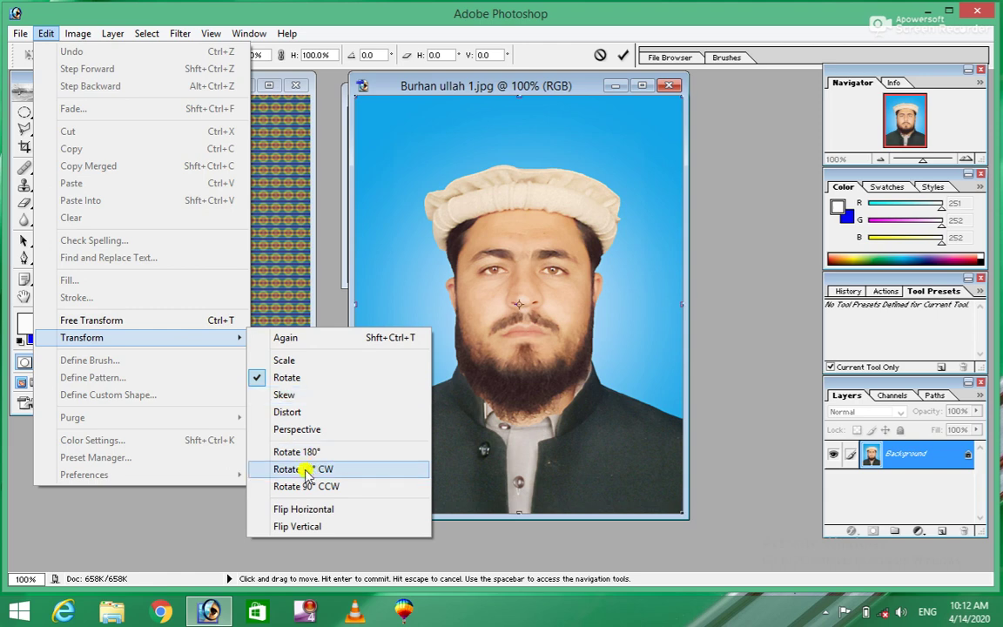
click(291, 468)
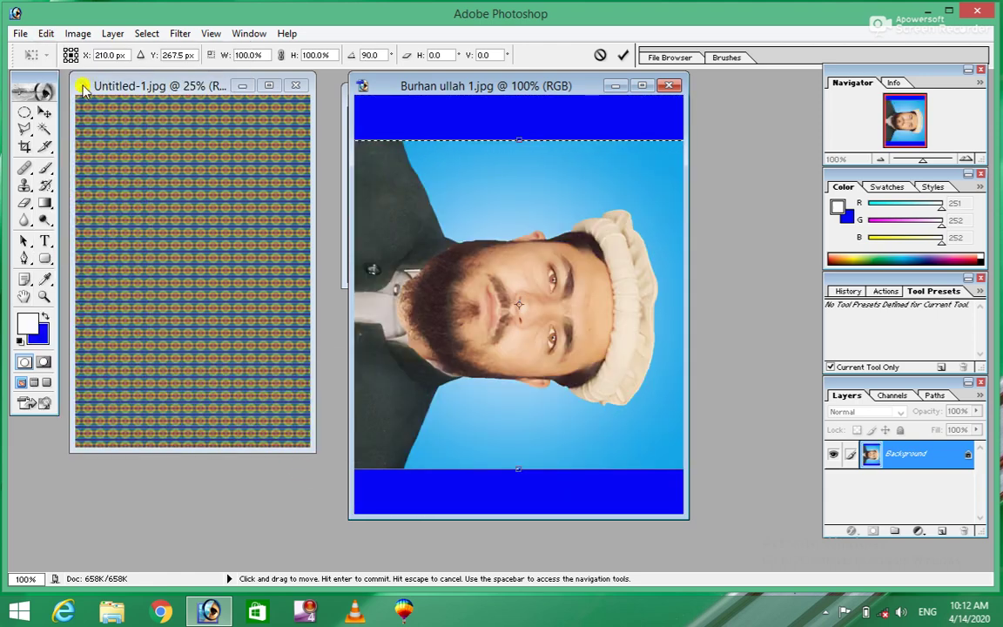
click(46, 33)
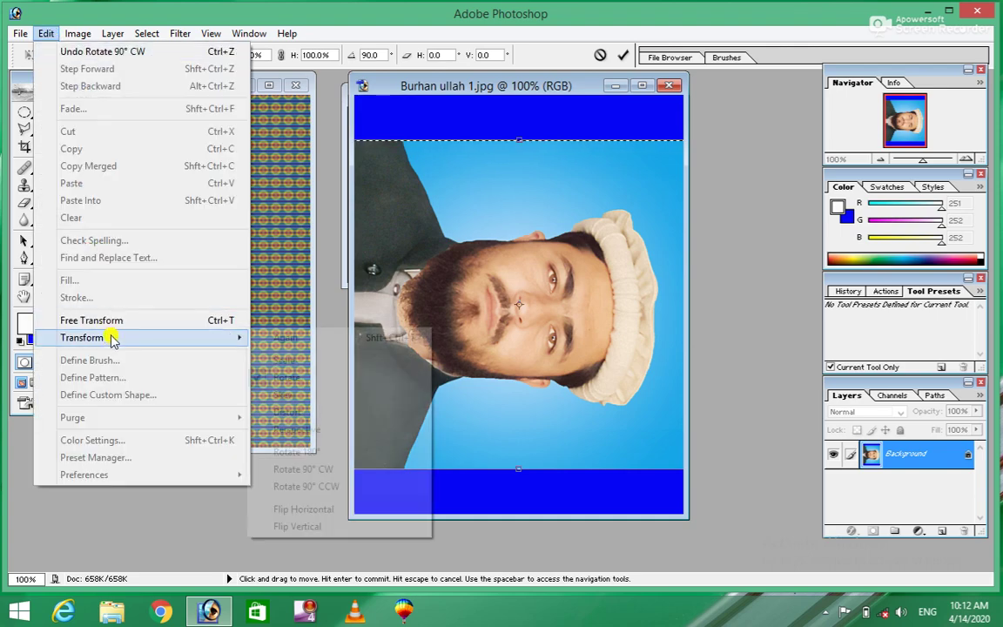
mouse_move(81, 337)
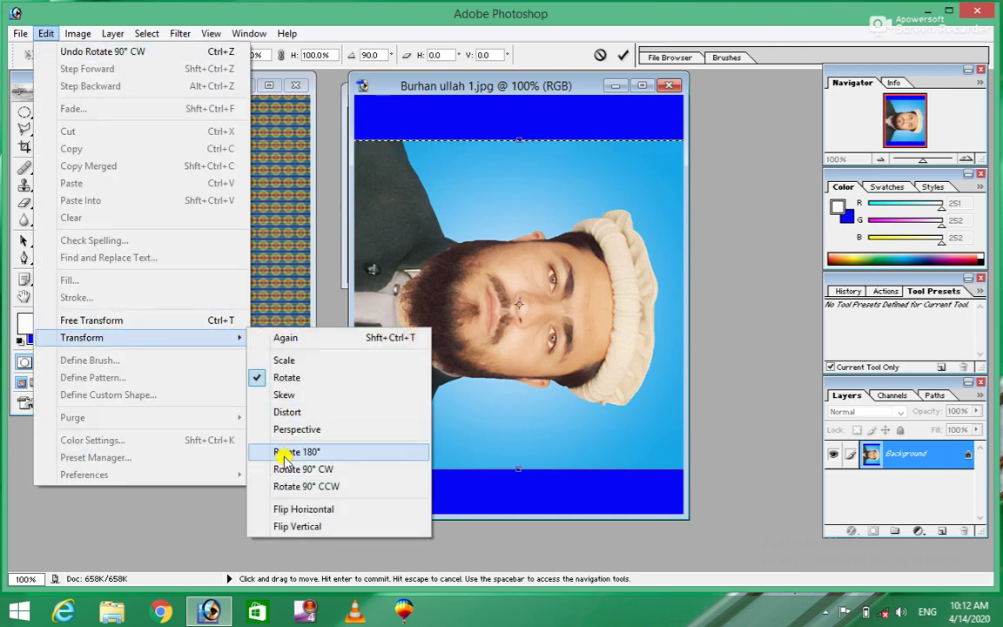
click(282, 451)
click(46, 33)
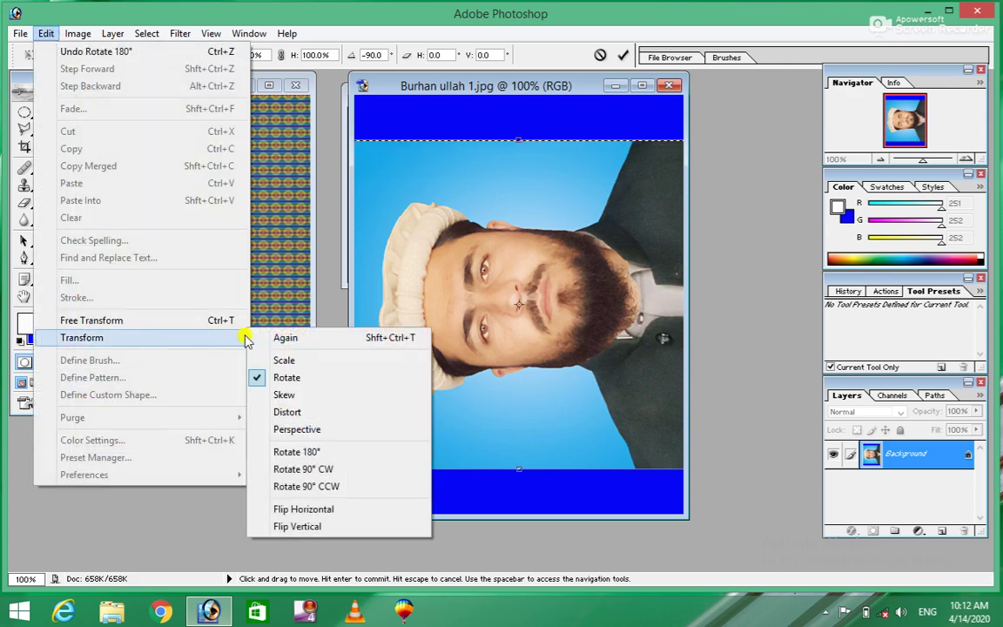
click(284, 489)
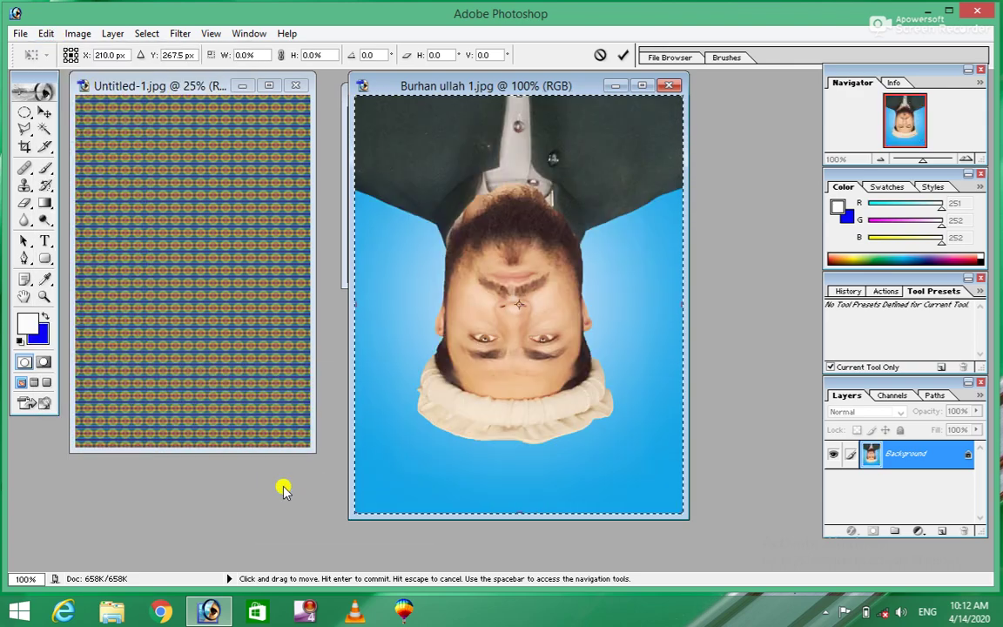
click(46, 33)
mouse_move(82, 338)
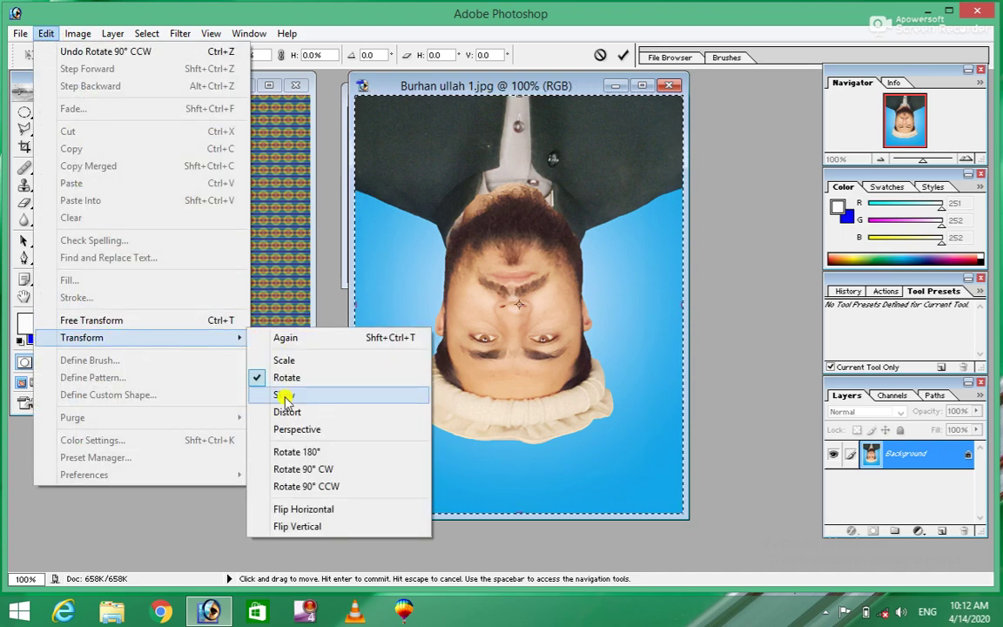
click(291, 451)
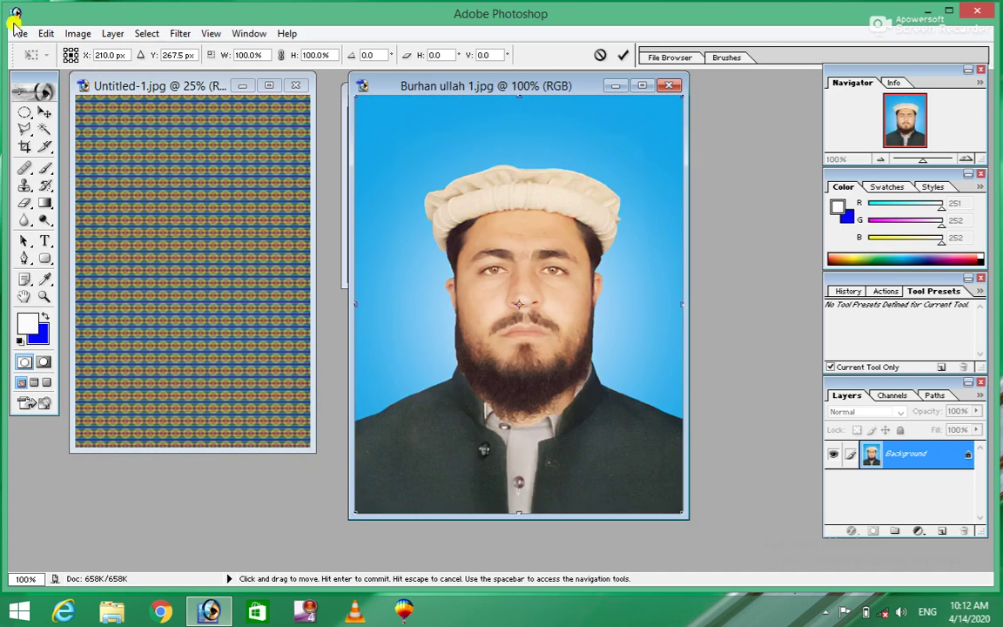
click(44, 35)
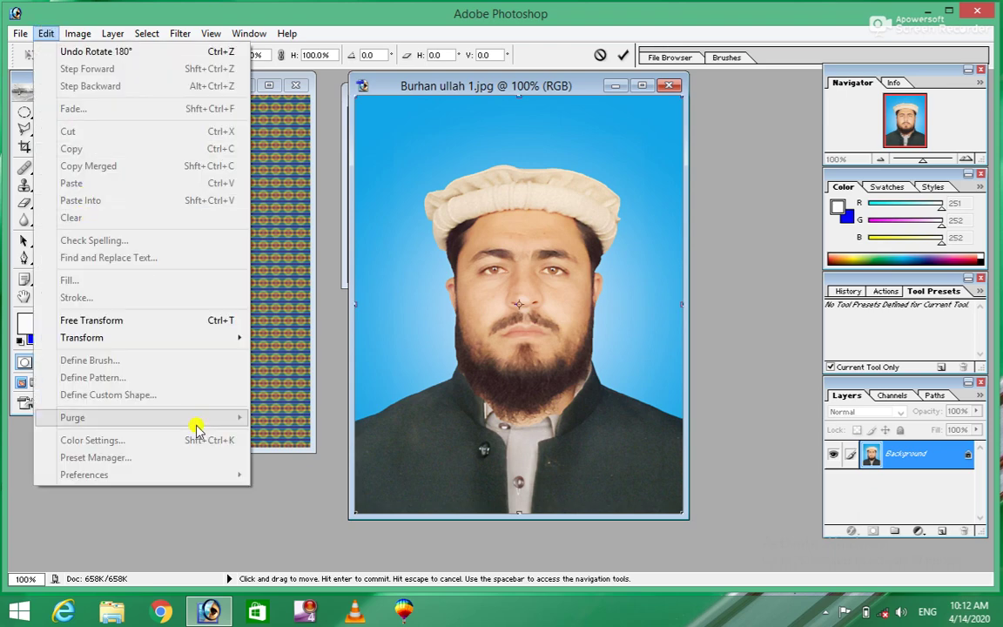
click(544, 294)
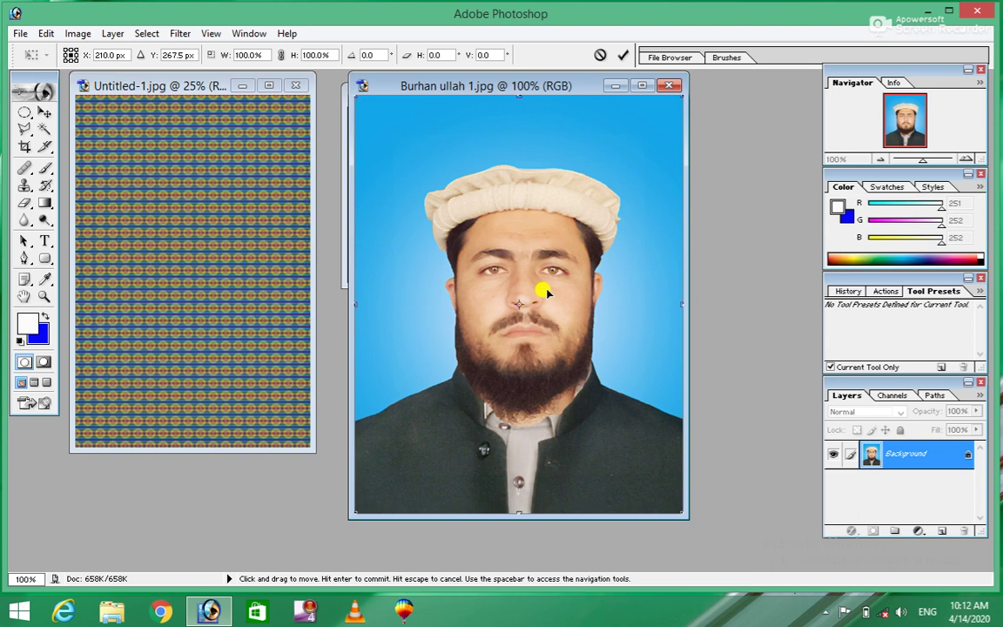
Step: Draw an oval marquee around the man's head and beard and define it as Sampled Brush #3
click(23, 115)
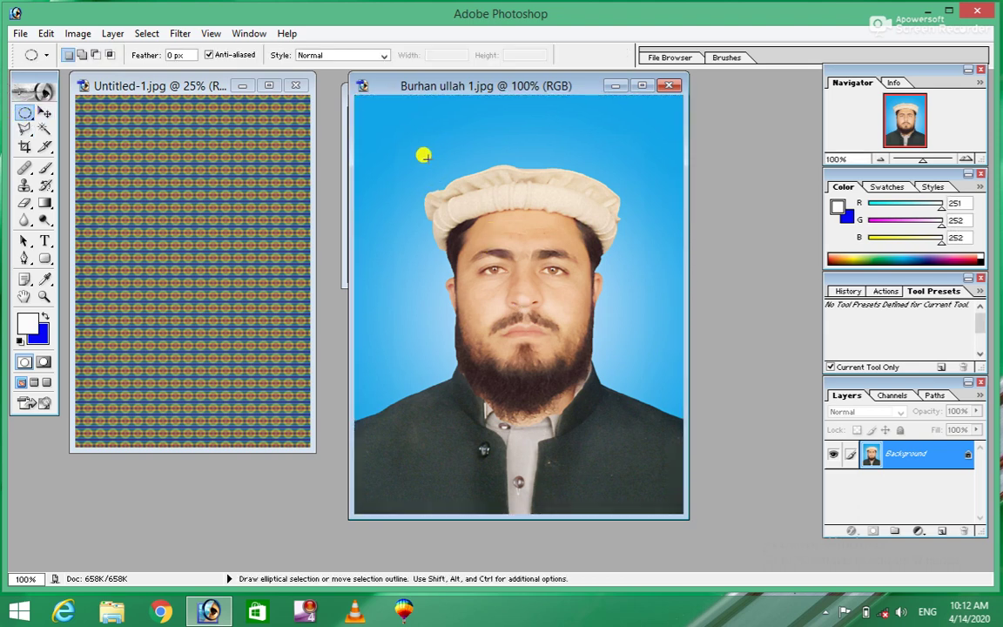
drag(402, 146, 631, 426)
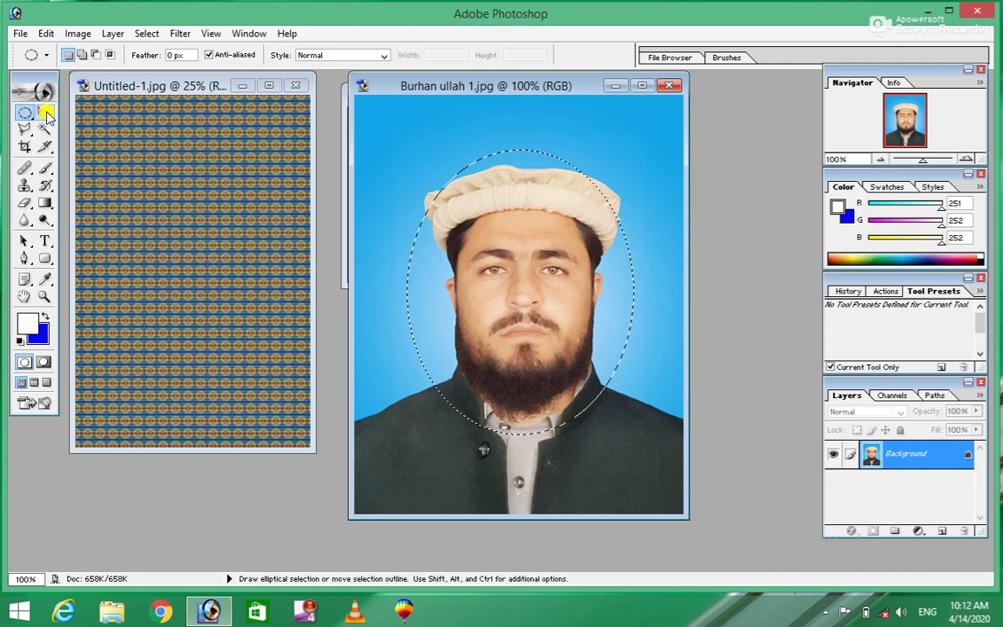
key(v)
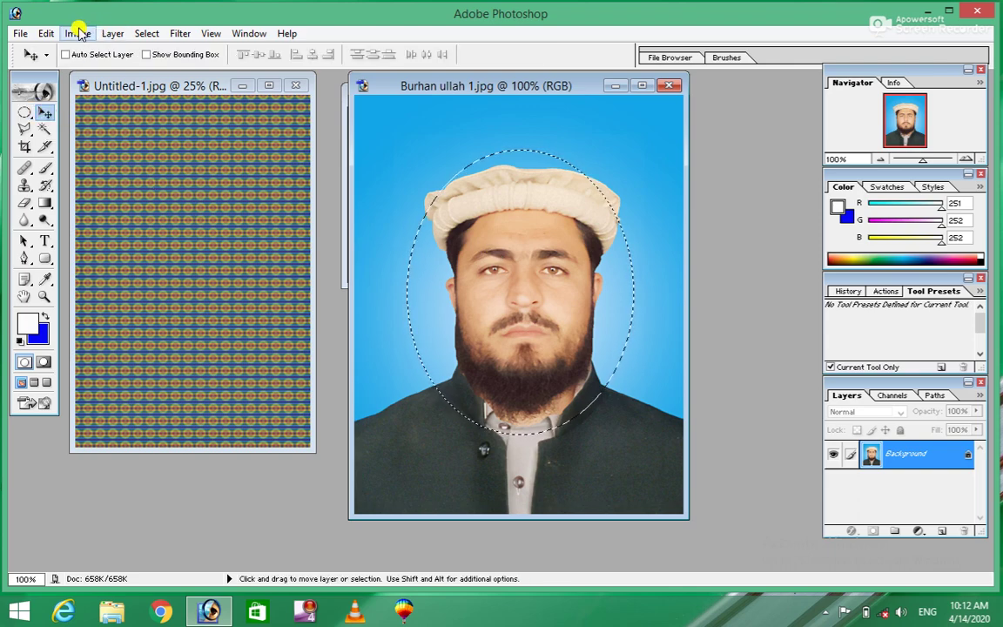
click(45, 34)
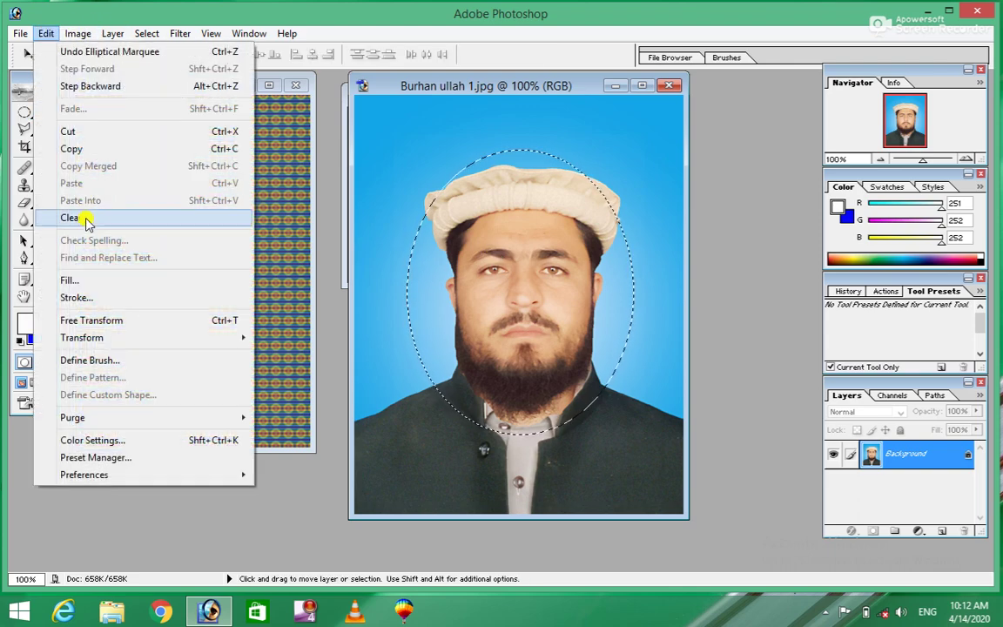
click(89, 361)
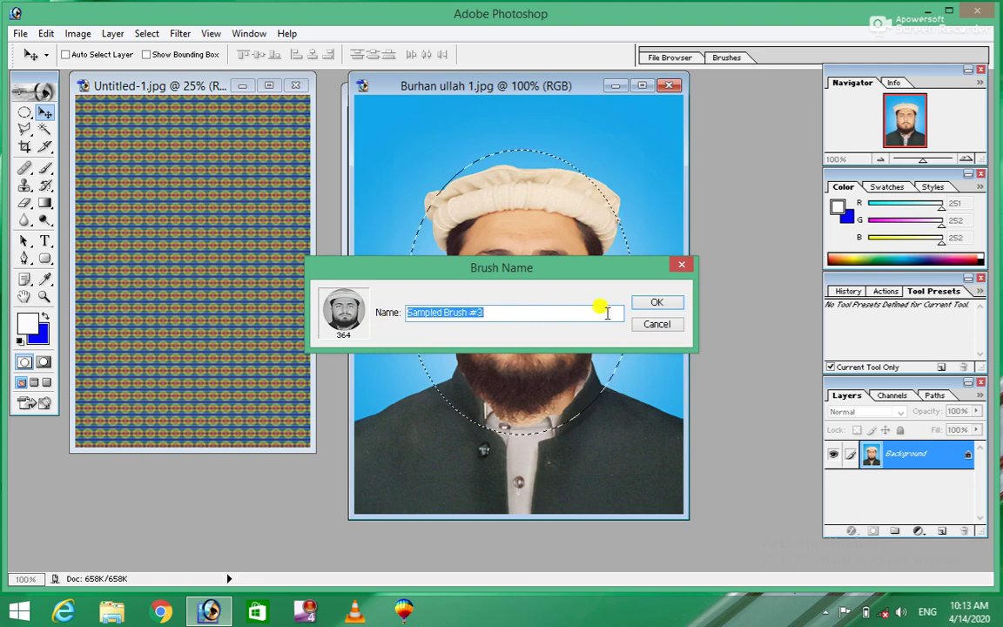
click(660, 303)
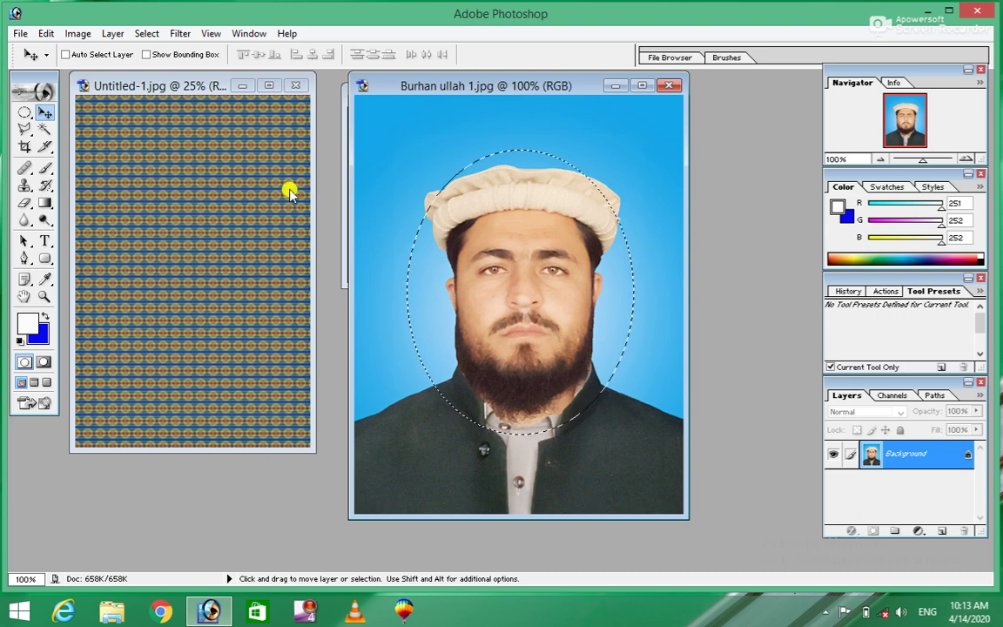
Step: Make Sampled Brush #3 (364 px) the active brush and bring the patterned Untitled-1 forward
click(43, 171)
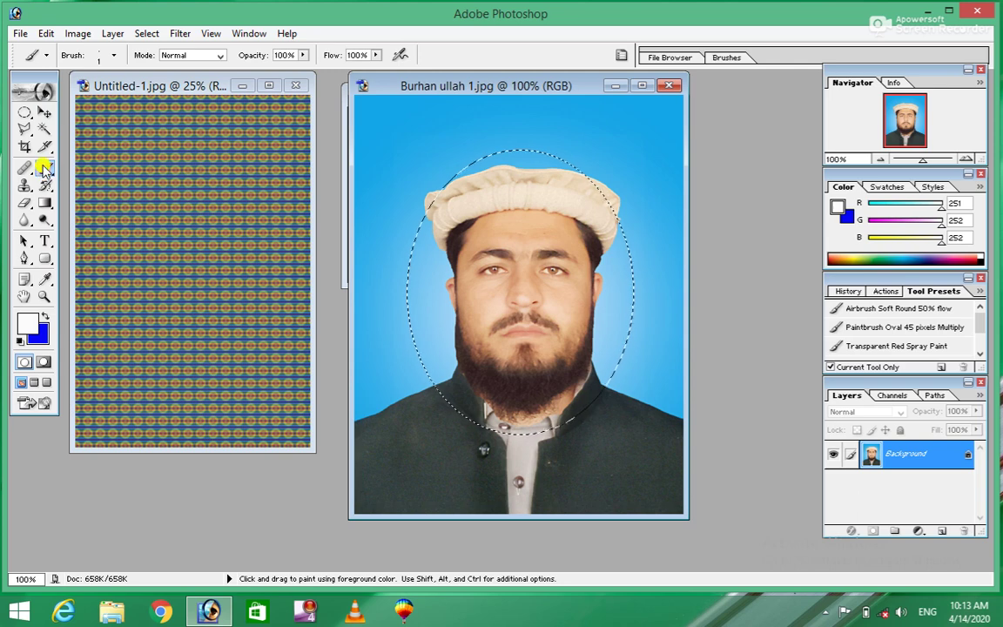
click(113, 55)
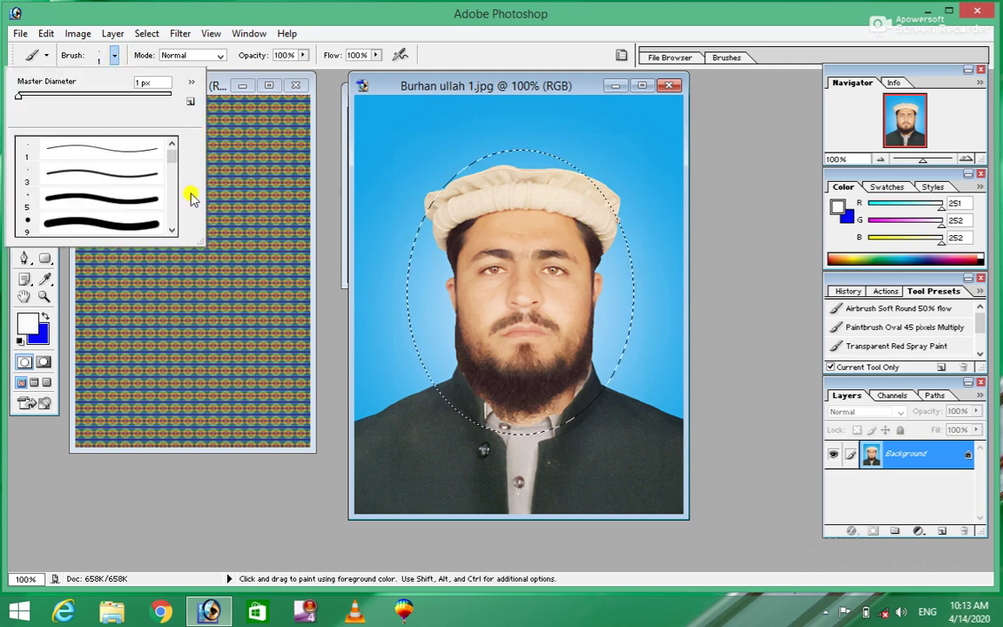
drag(171, 157, 174, 228)
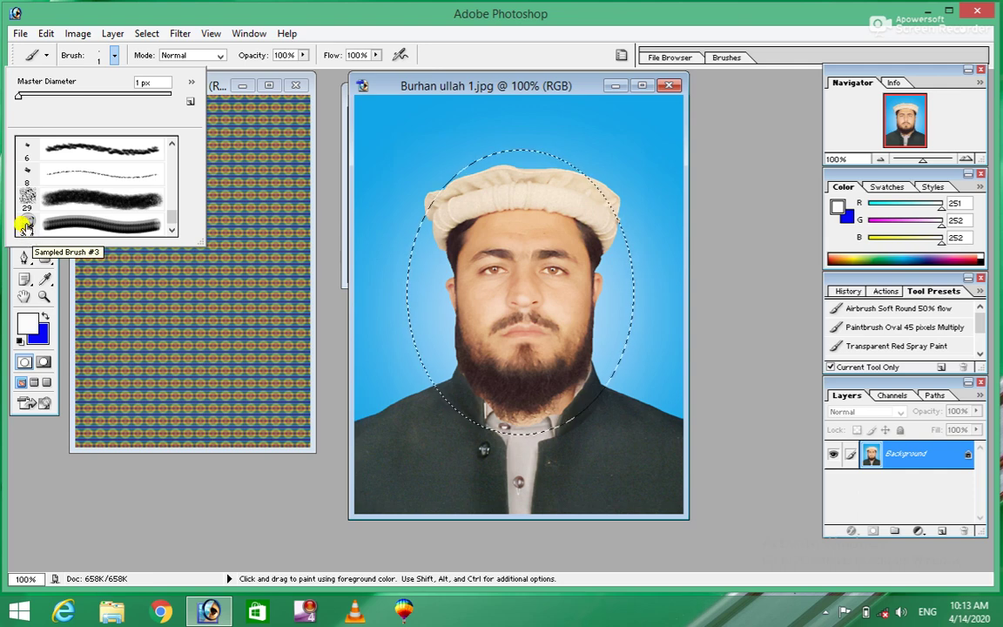
click(26, 225)
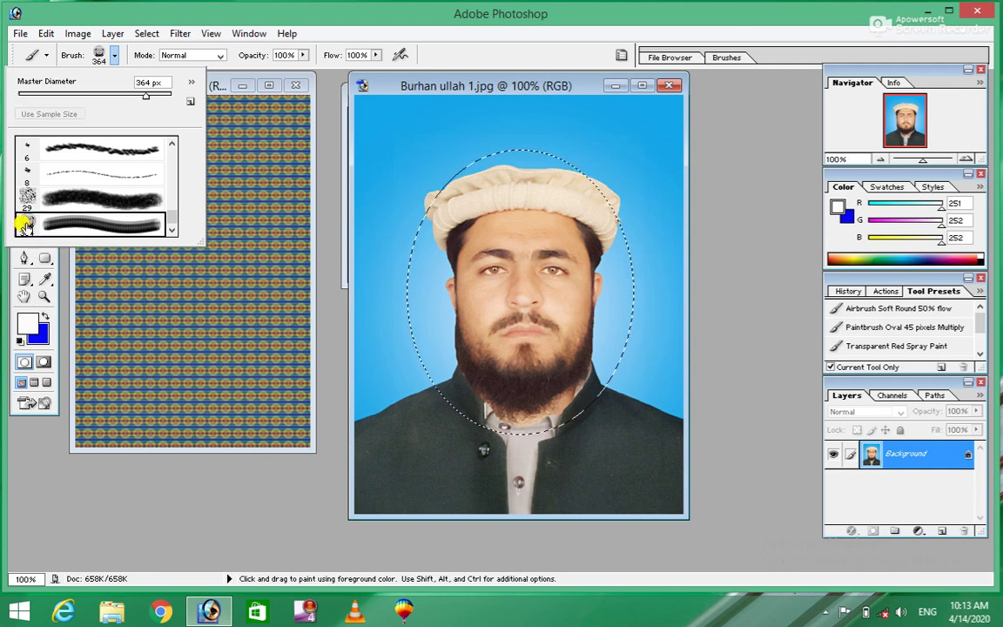
click(219, 300)
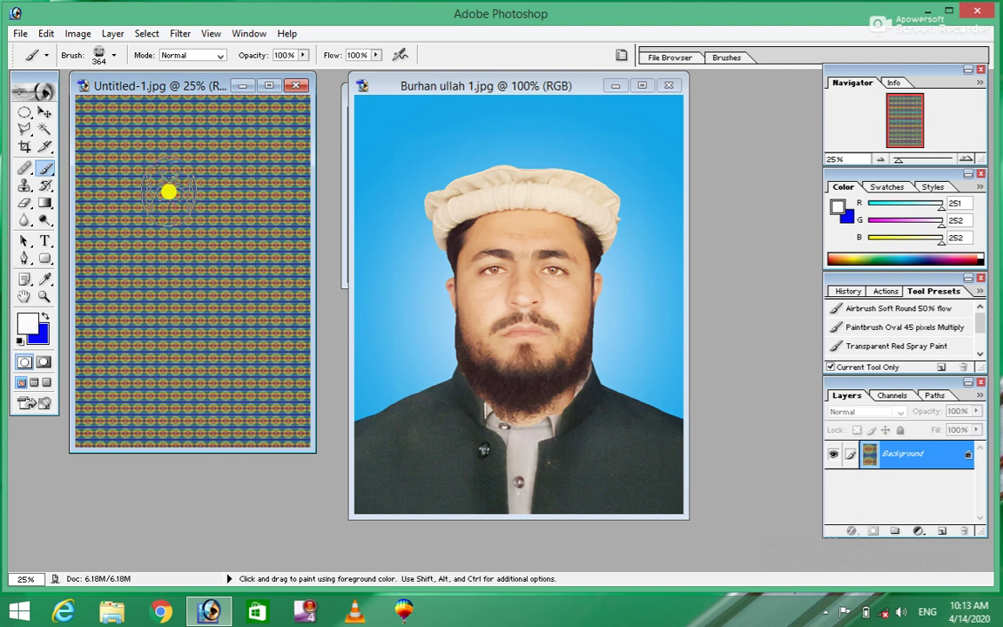
Step: Set the brush to 600 px and stamp a white portrait on the pattern
key(bracketright)
key(bracketright)
key(bracketright)
key(bracketright)
key(bracketright)
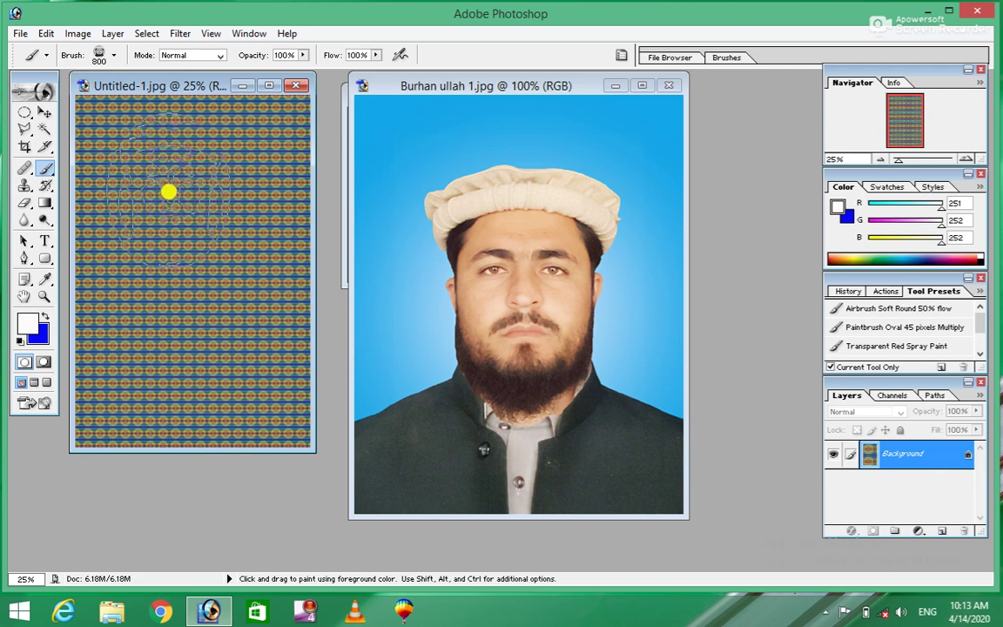
key(bracketleft)
key(bracketleft)
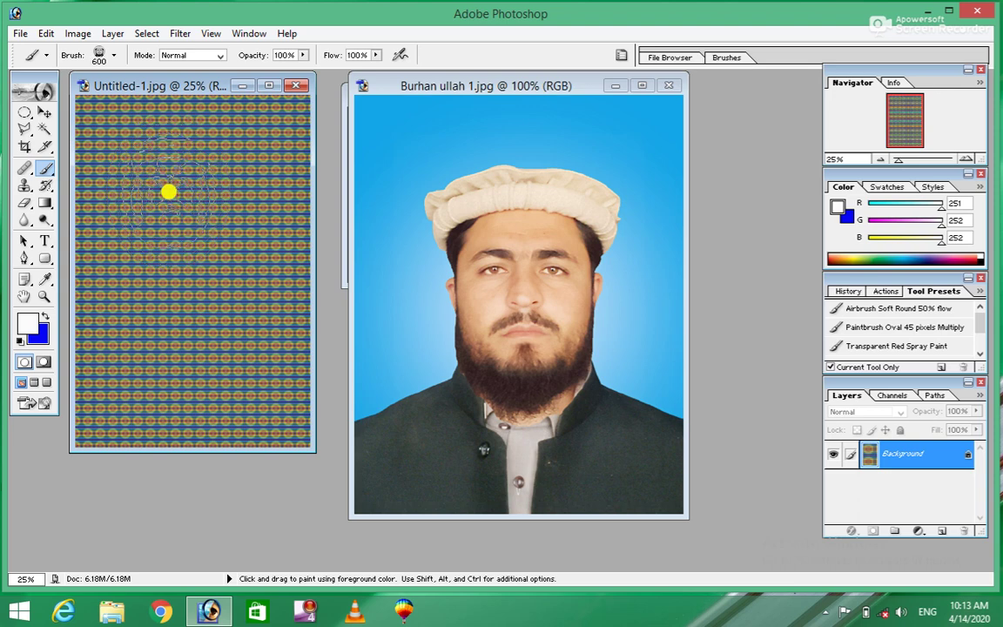
click(197, 227)
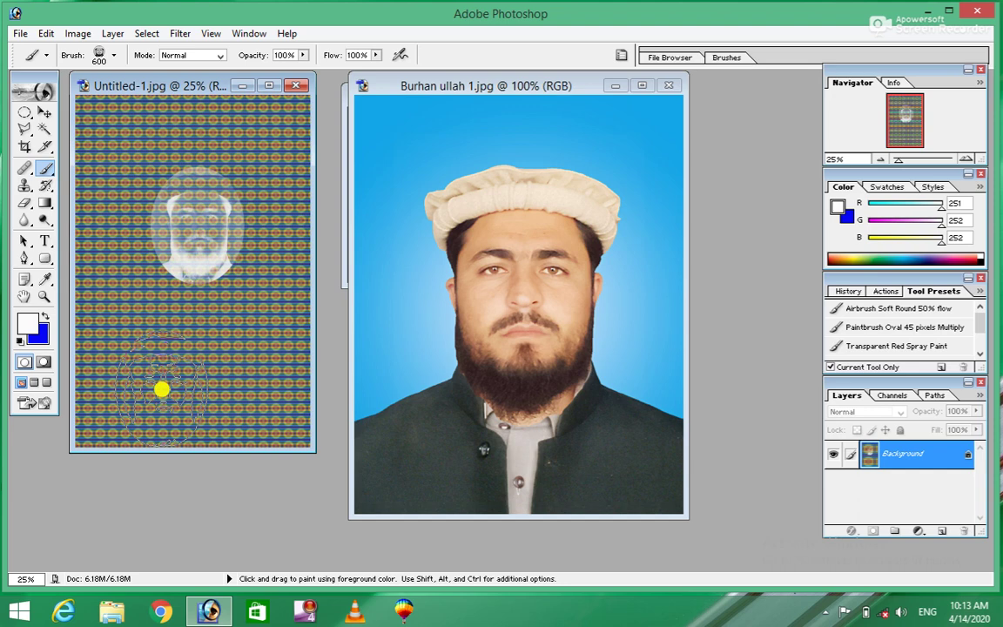
Step: Switch the foreground to blue and stamp a second portrait below the white one
click(43, 317)
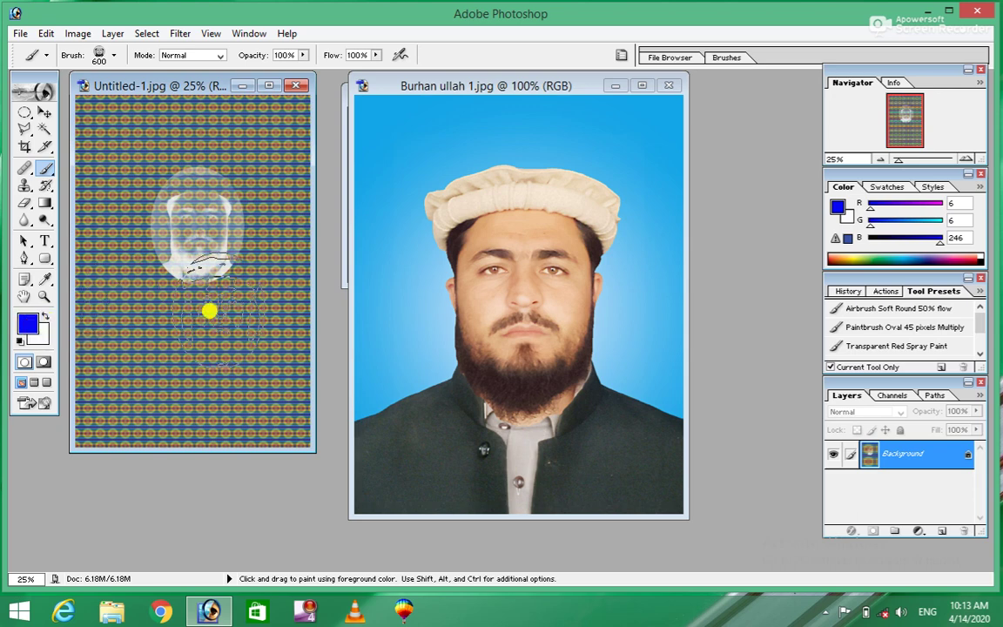
click(188, 349)
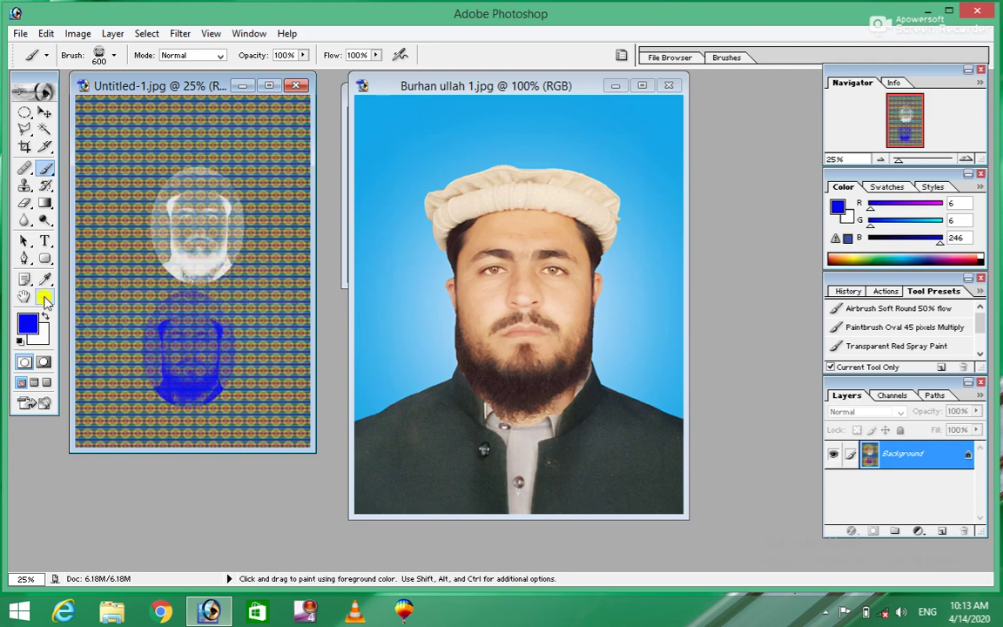
click(29, 323)
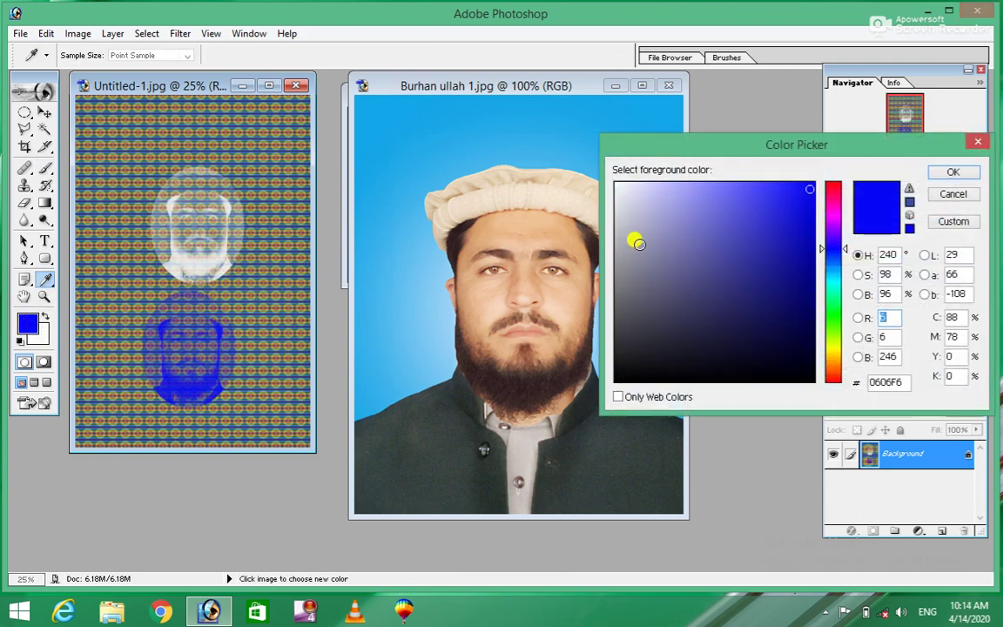
Step: Choose a bright red foreground and stamp a red portrait at the top left
click(834, 185)
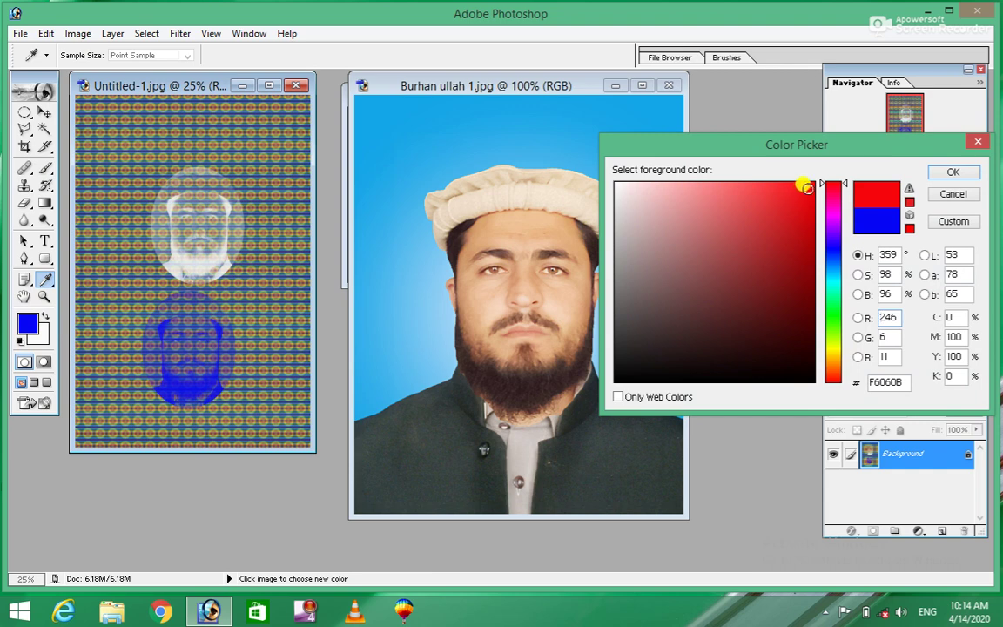
click(808, 188)
click(951, 173)
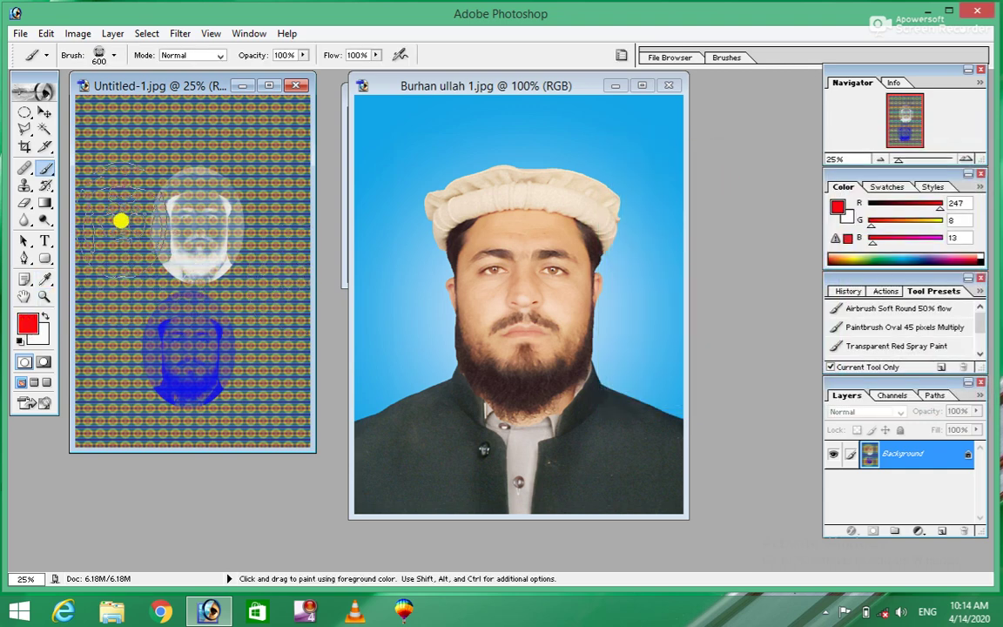
click(119, 172)
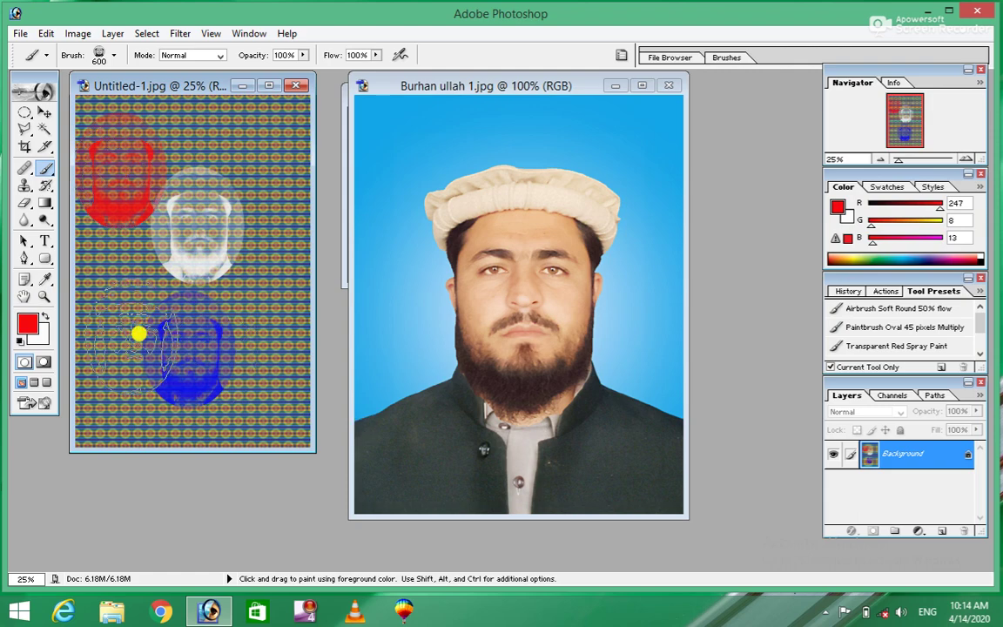
Step: Choose yellow as the foreground and stamp a yellow portrait at the top right
key(i)
click(28, 318)
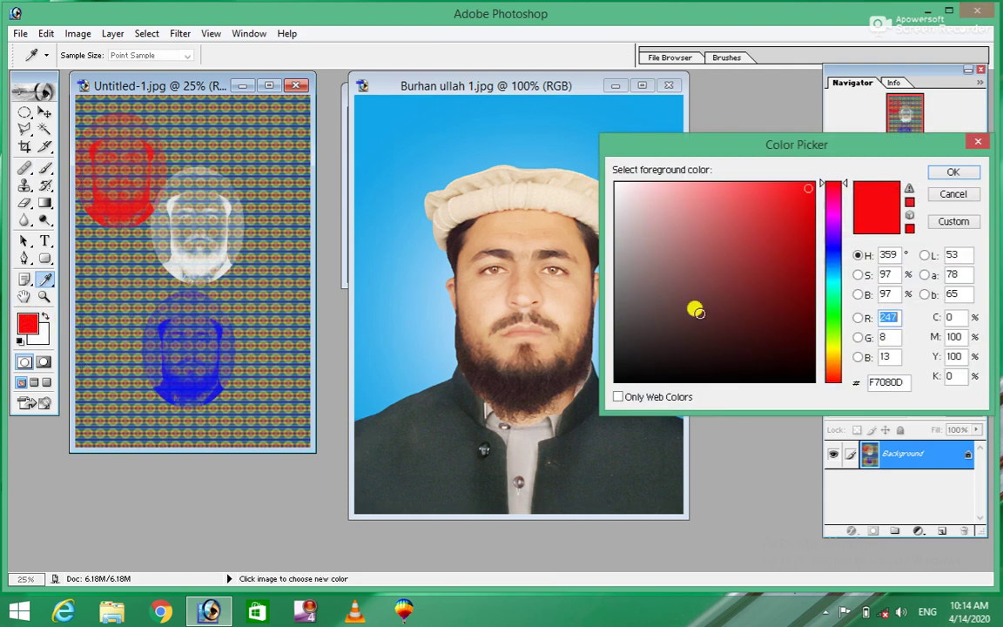
click(833, 346)
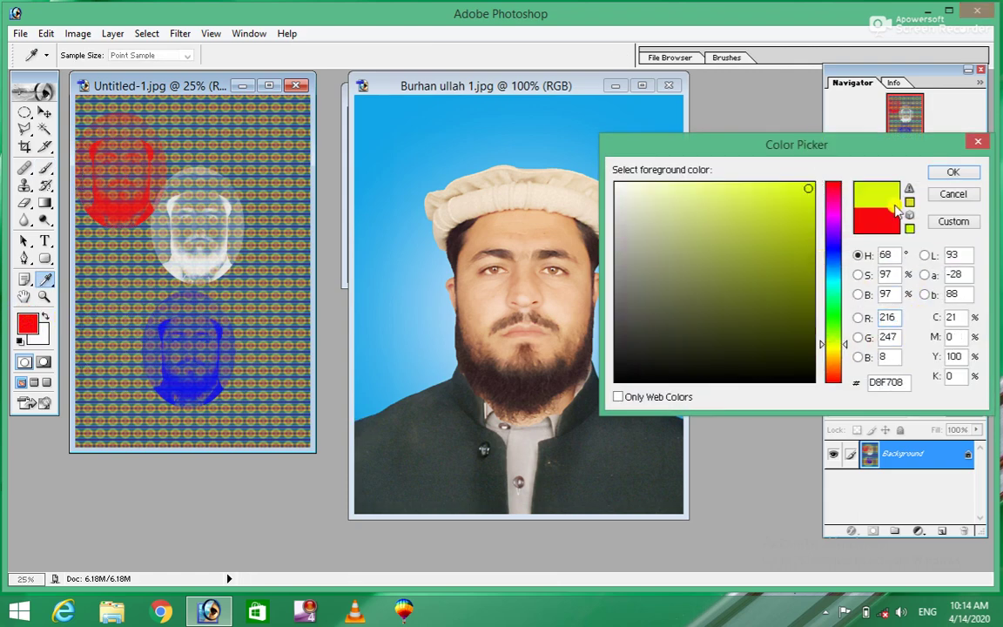
click(952, 172)
key(b)
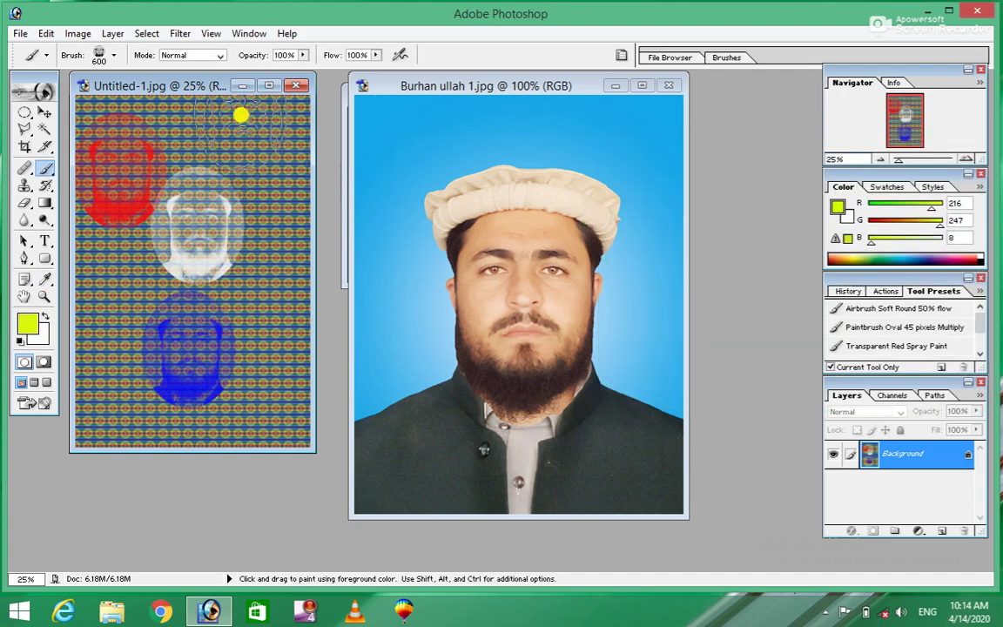
click(261, 155)
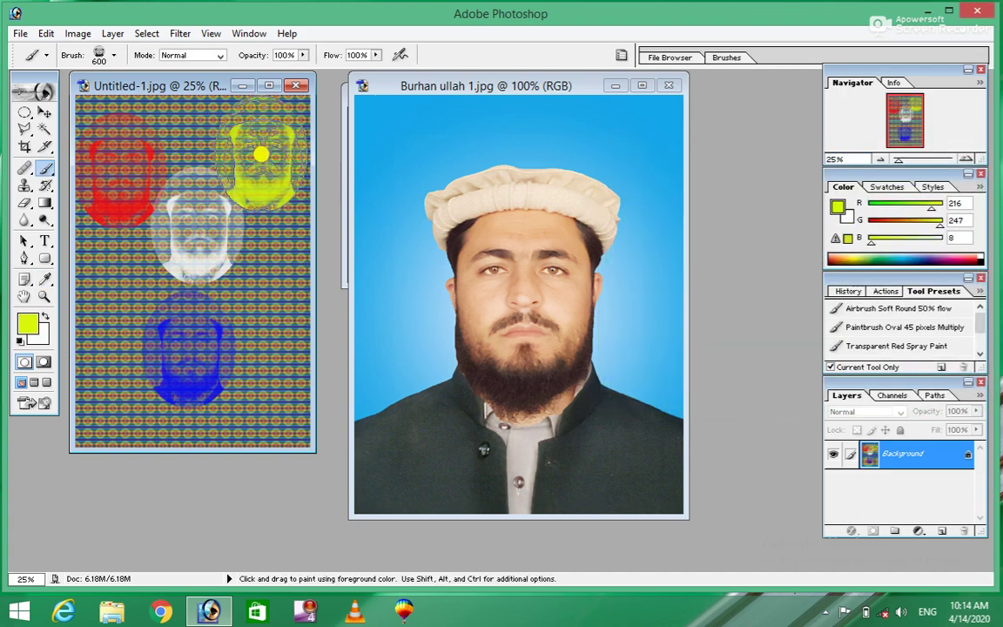
Step: Bring the portrait photo forward and reduce the brush to 175 px
click(435, 172)
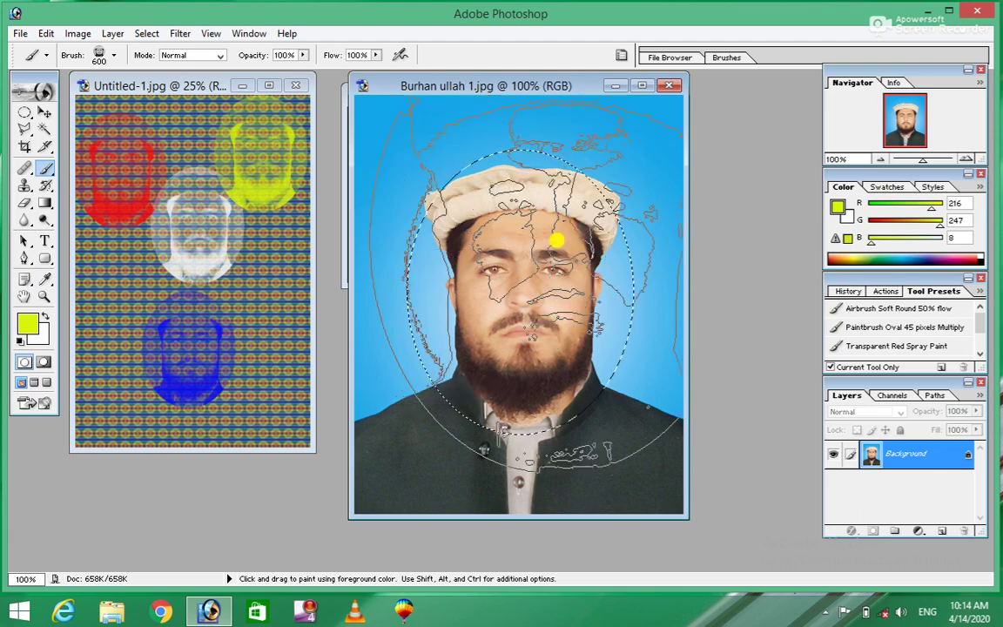
key(bracketleft)
key(bracketleft)
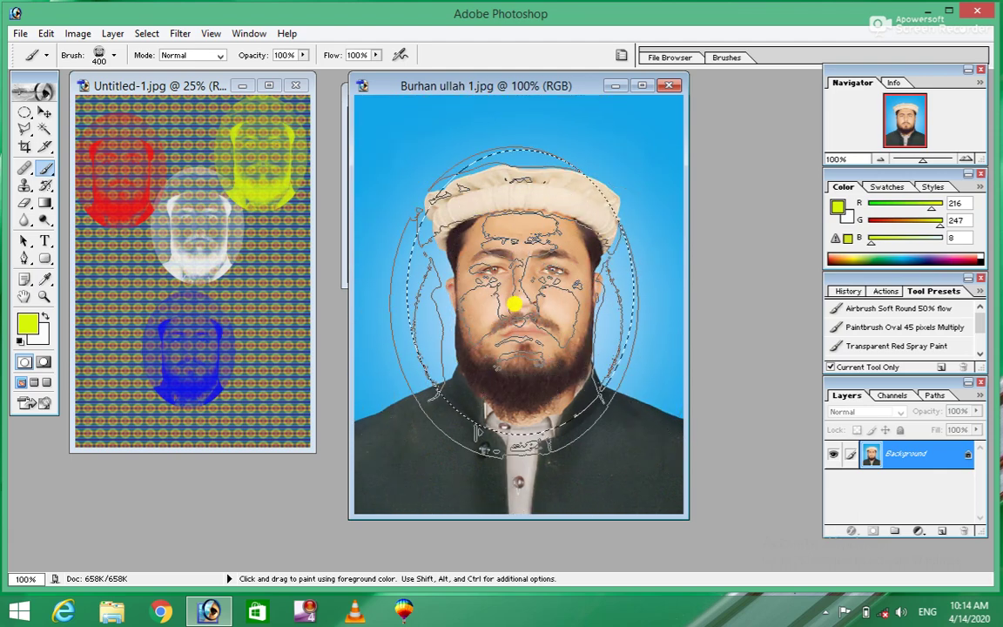
key(bracketleft)
key(bracketleft)
key(bracketleft)
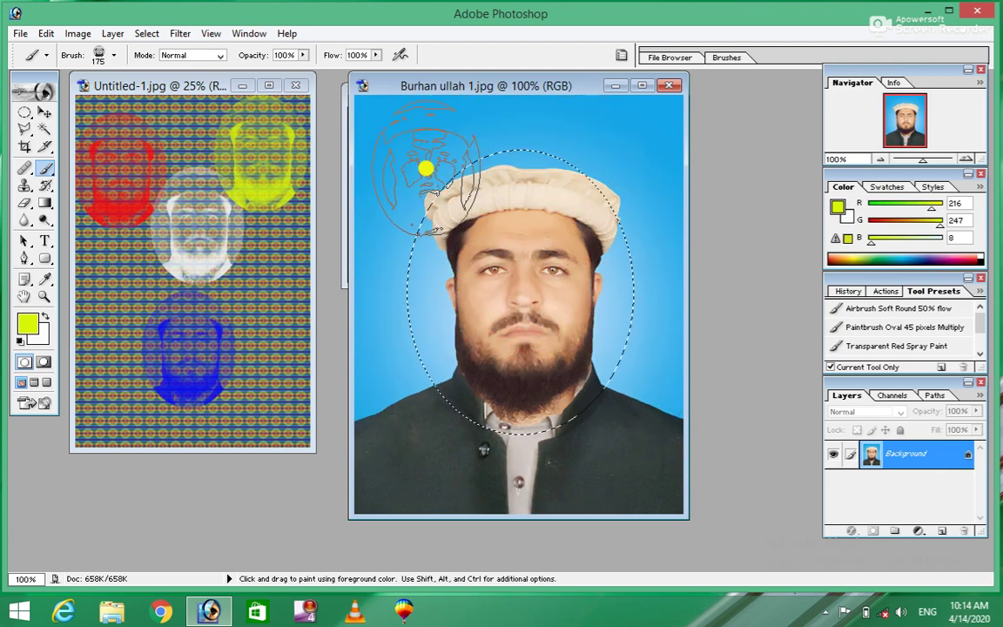
Step: Clear the oval selection and stamp yellow portraits in the photo's top-left and top-right corners
key(ctrl+d)
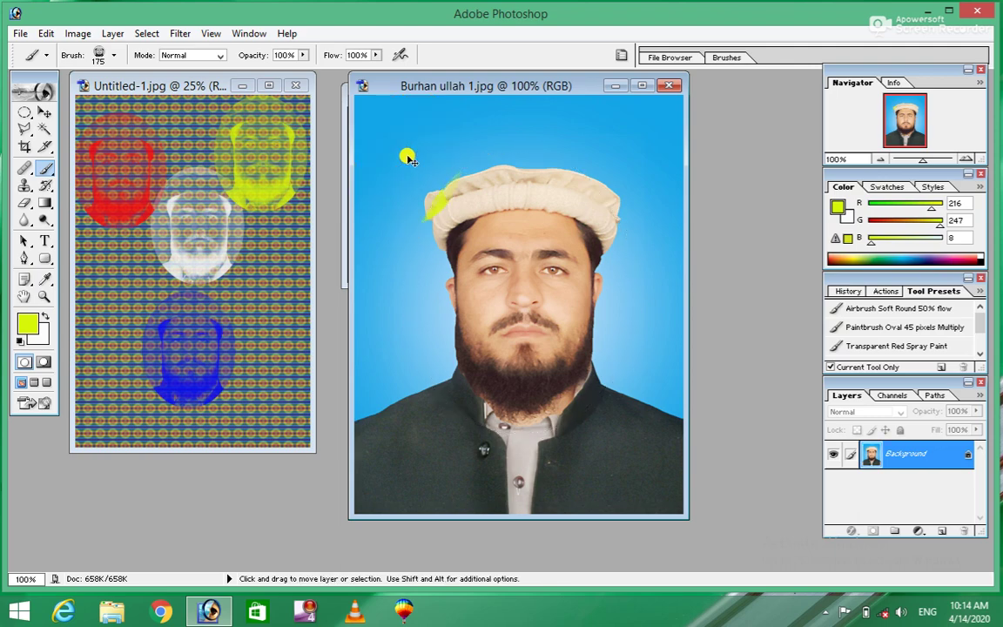
click(407, 157)
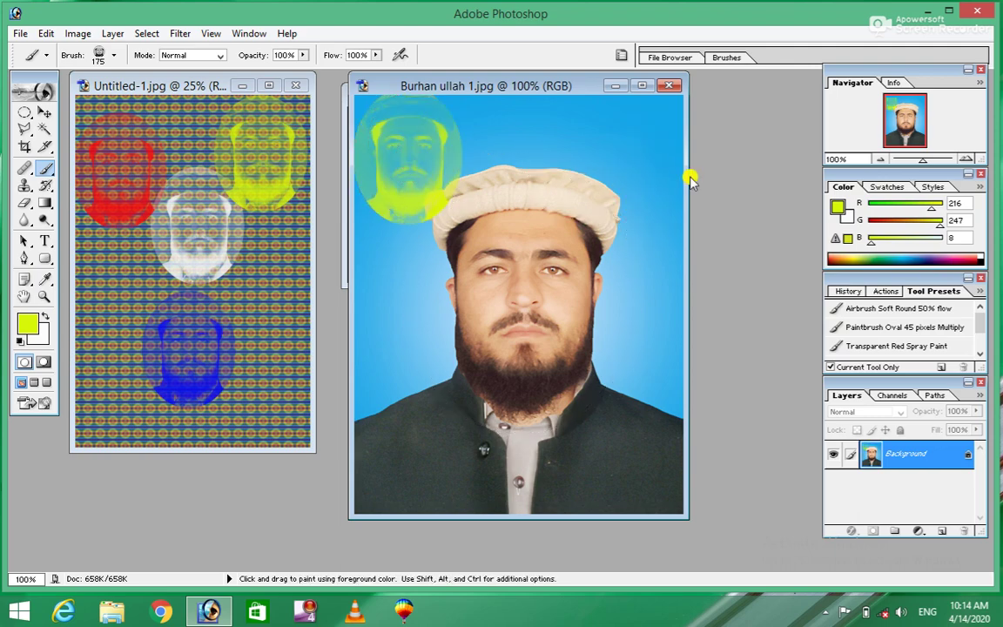
click(651, 157)
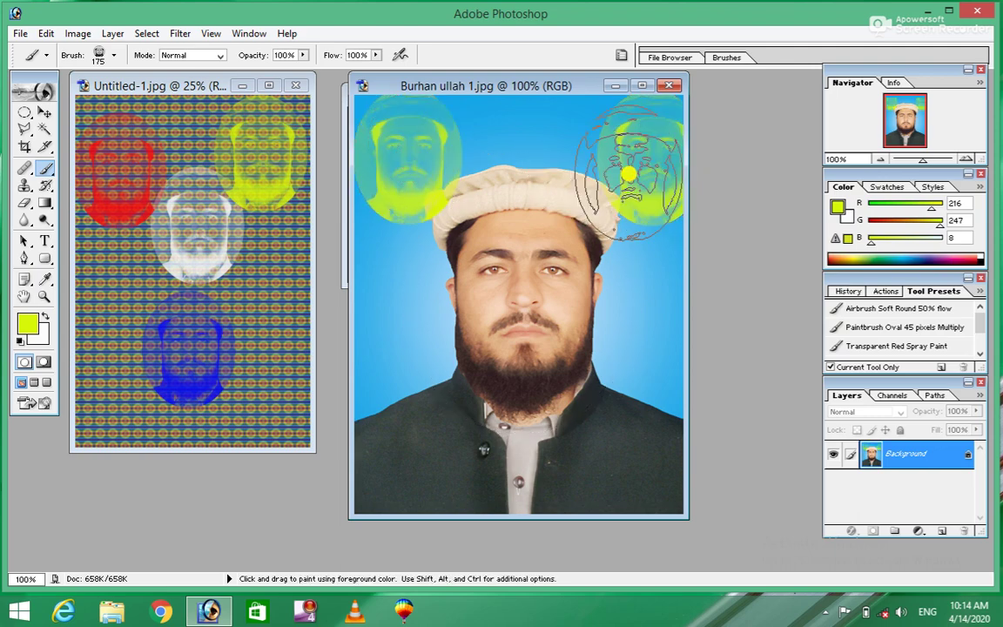
Step: Switch the foreground to red and stamp red portraits left and right of the face
click(27, 322)
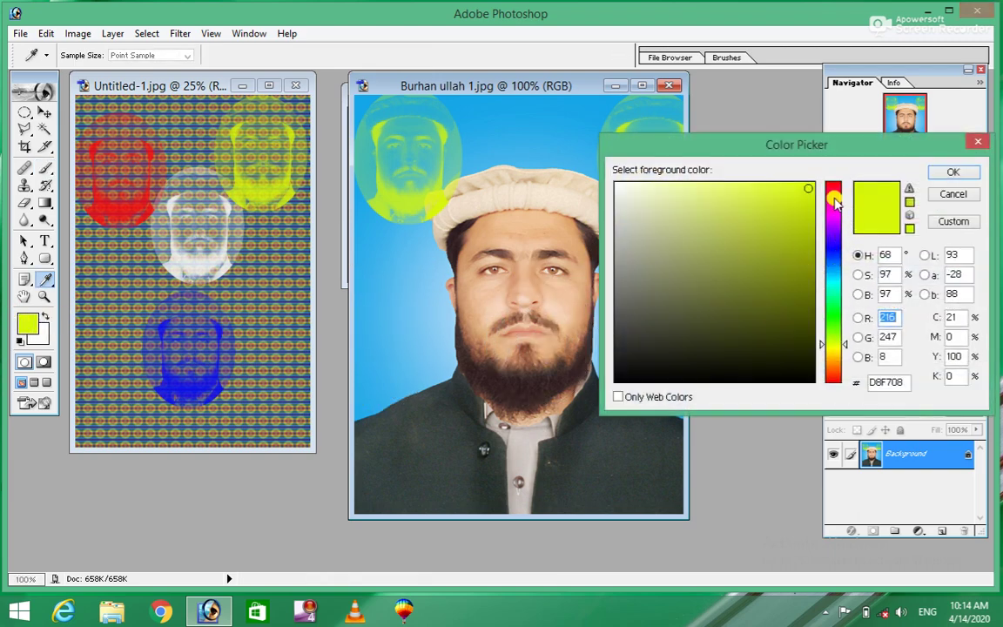
click(833, 186)
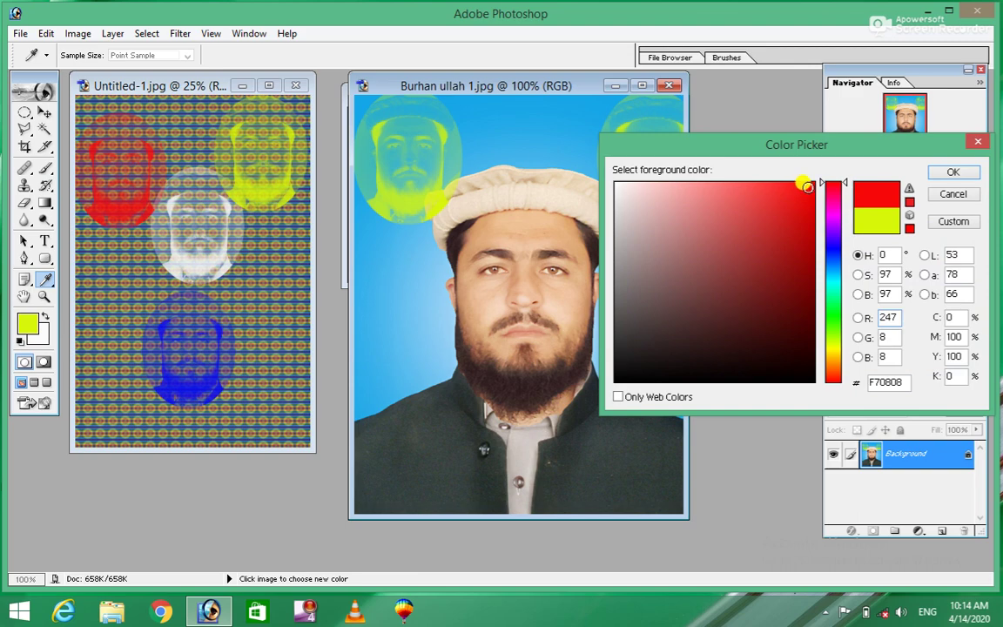
click(951, 173)
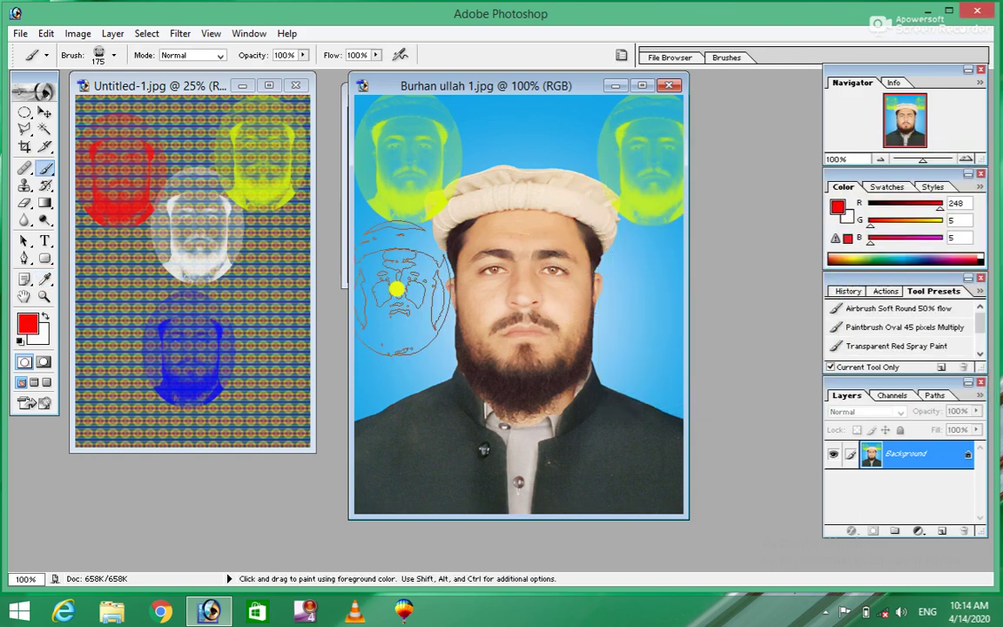
click(400, 313)
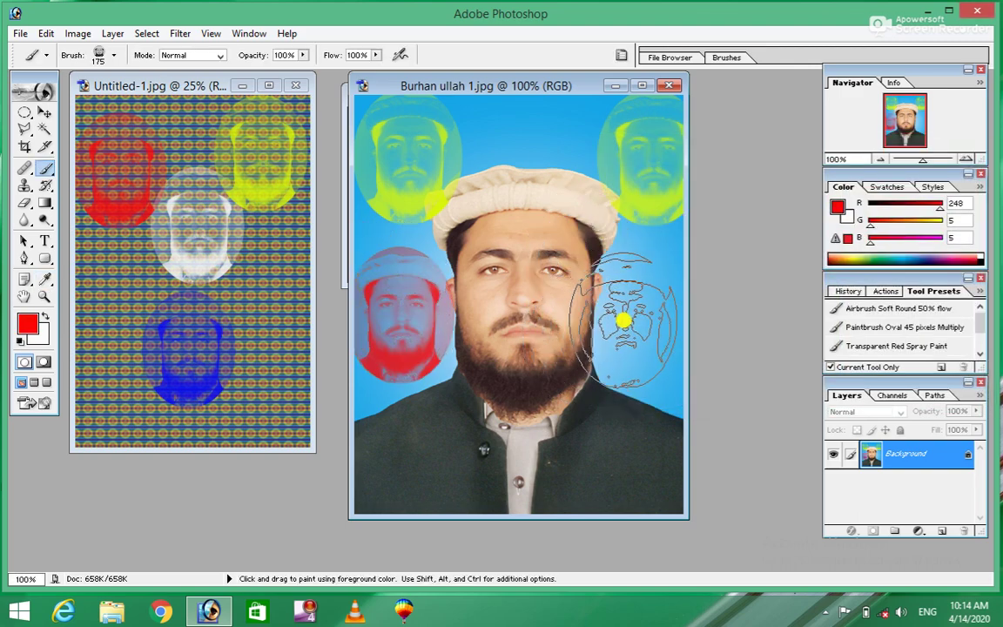
click(638, 311)
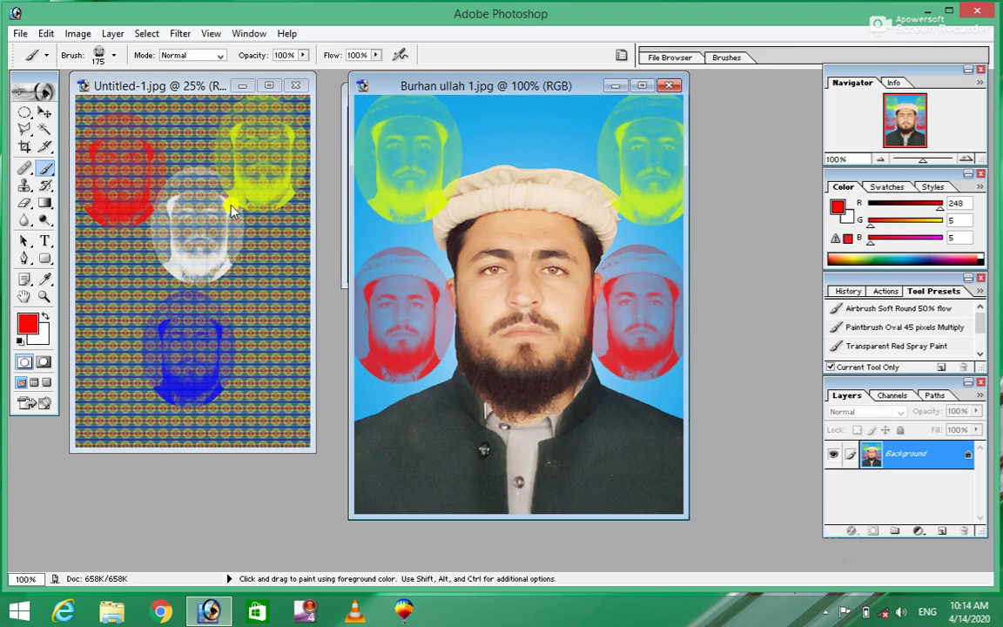
click(45, 33)
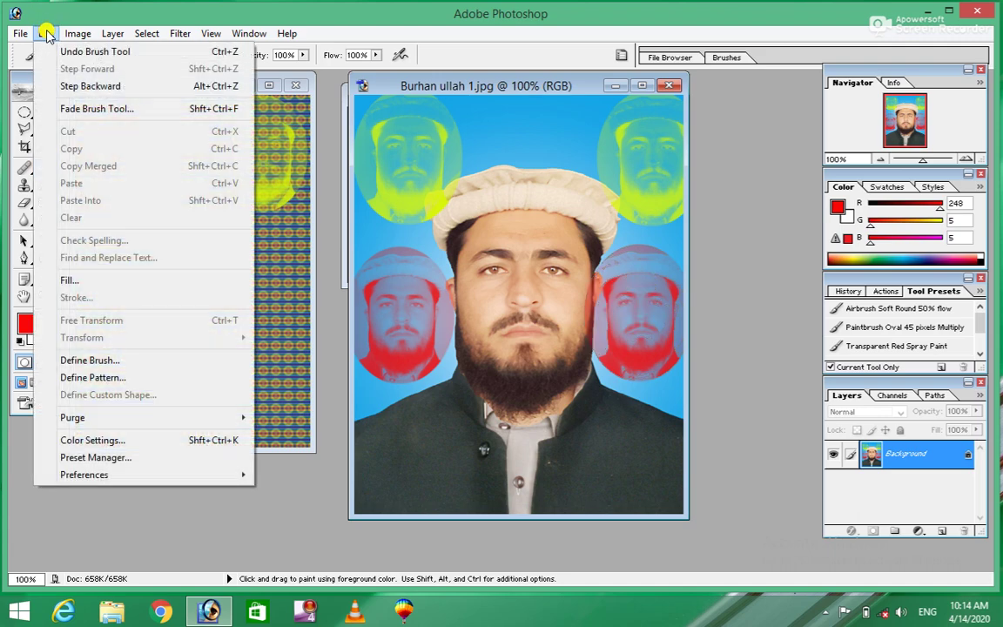
Step: Define the stamped photo as a new 420 × 535 pattern named after its file
click(93, 379)
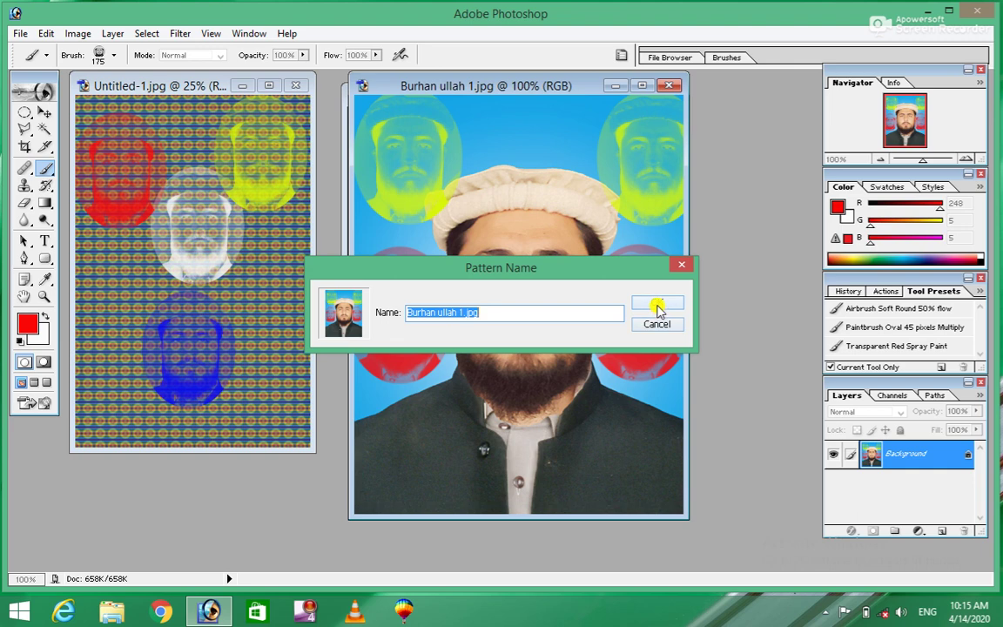
click(657, 305)
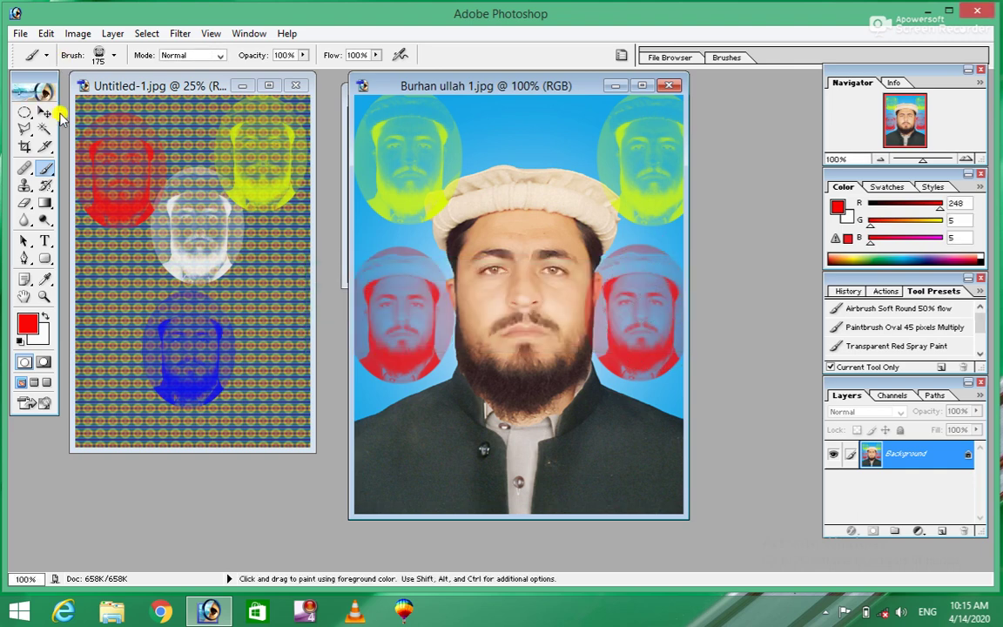
click(113, 55)
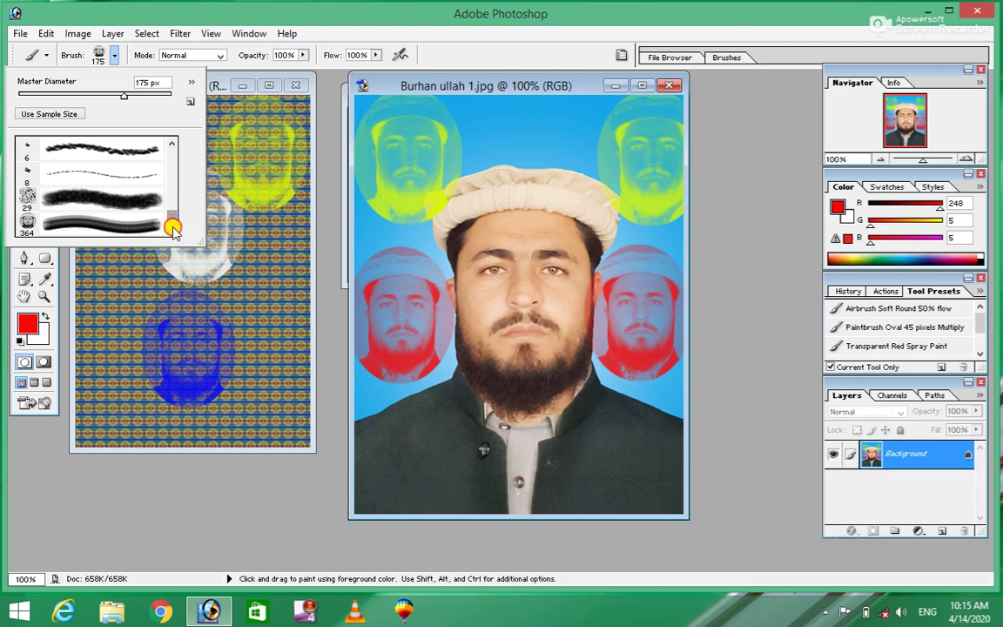
Step: Bring the portrait photo forward and stamp a red head above the turban at top centre
scroll(174, 218, up, 2)
mouse_move(174, 213)
mouse_down()
mouse_move(178, 137)
mouse_move(178, 233)
mouse_up()
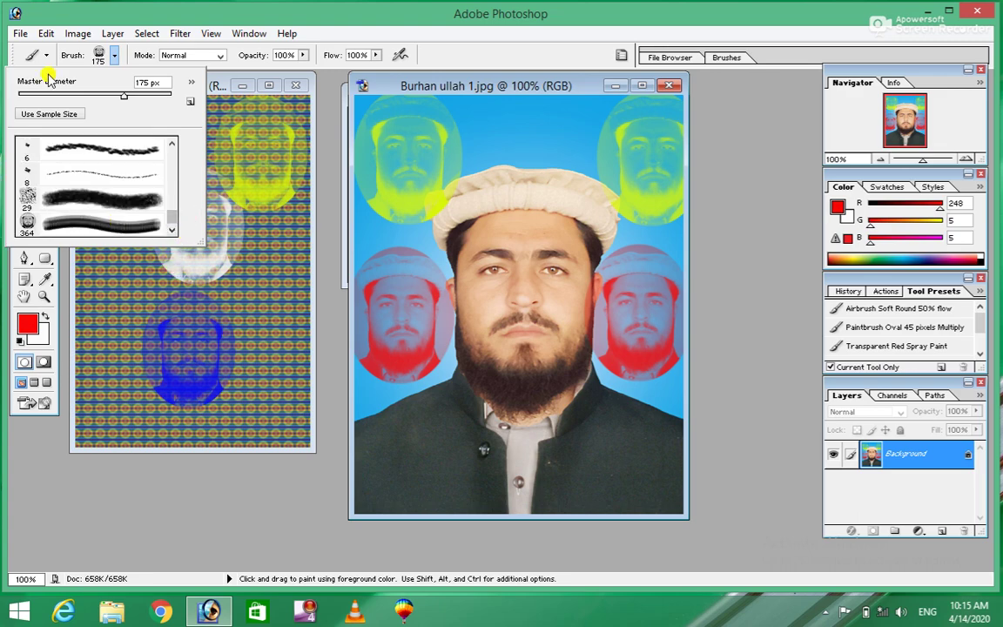
click(181, 374)
click(529, 259)
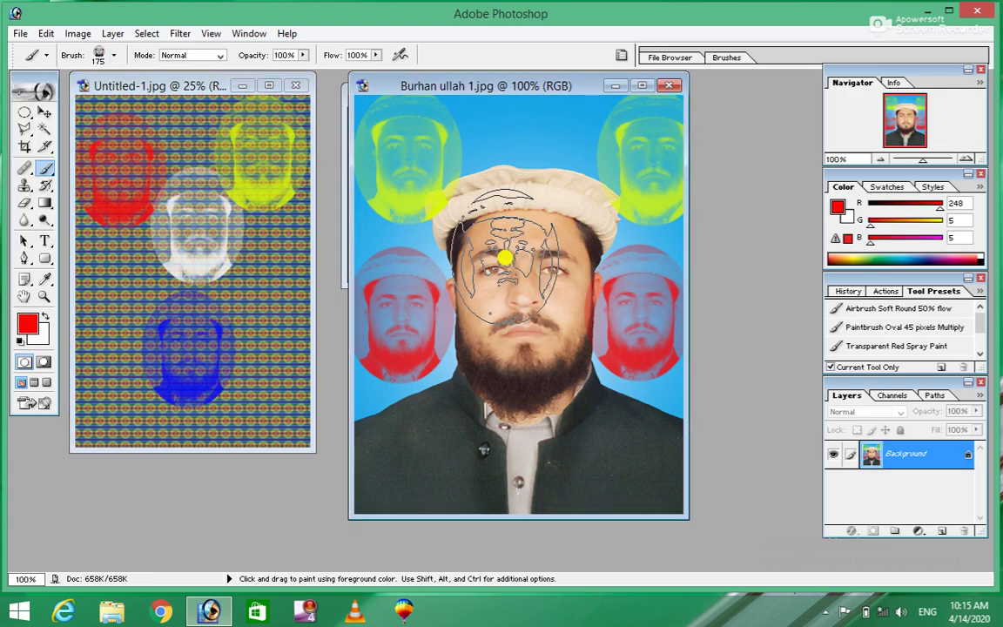
click(529, 162)
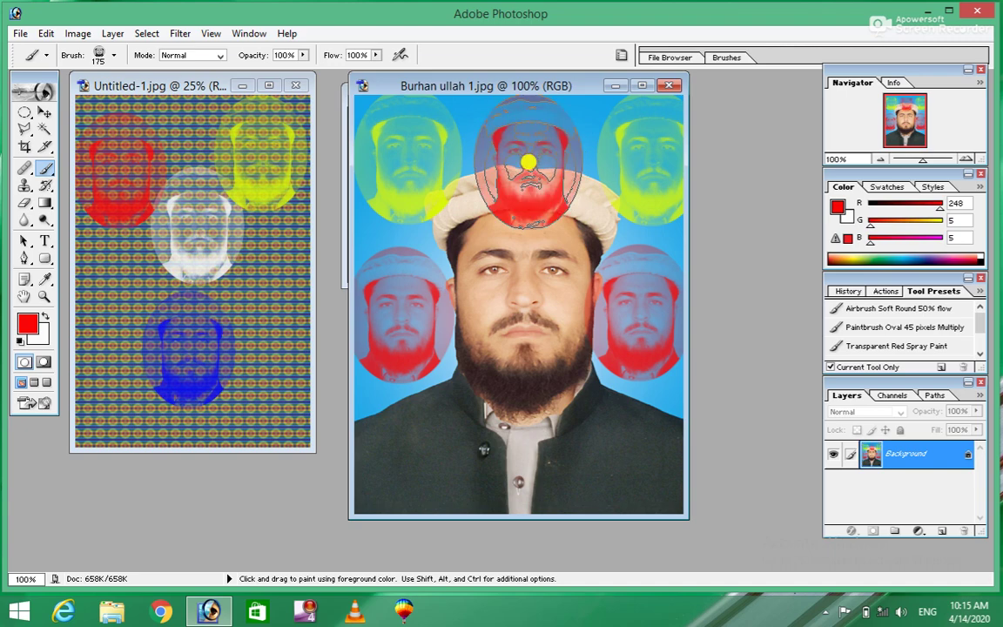
click(46, 33)
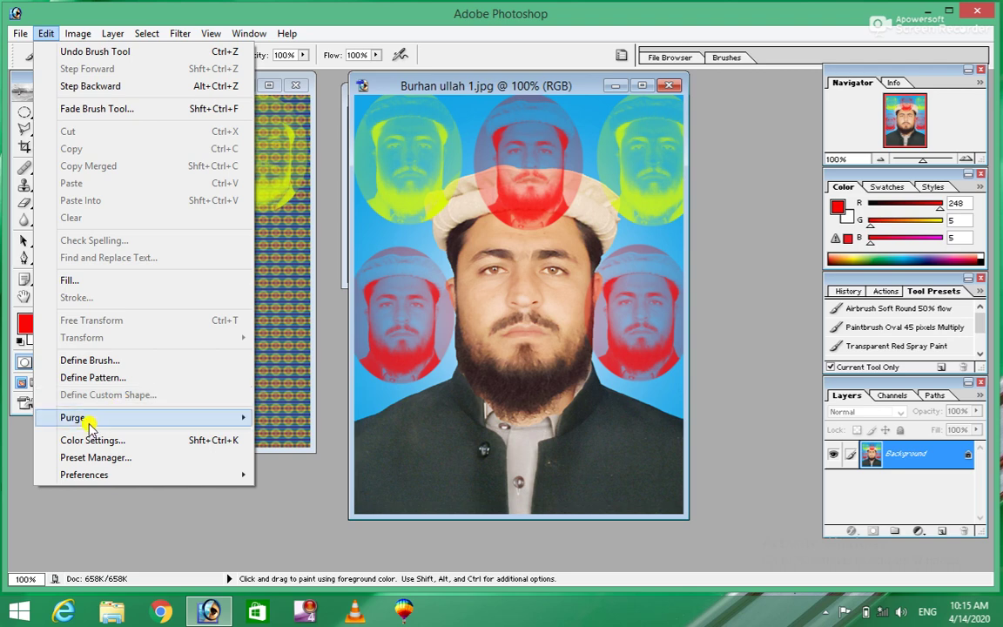
mouse_move(74, 418)
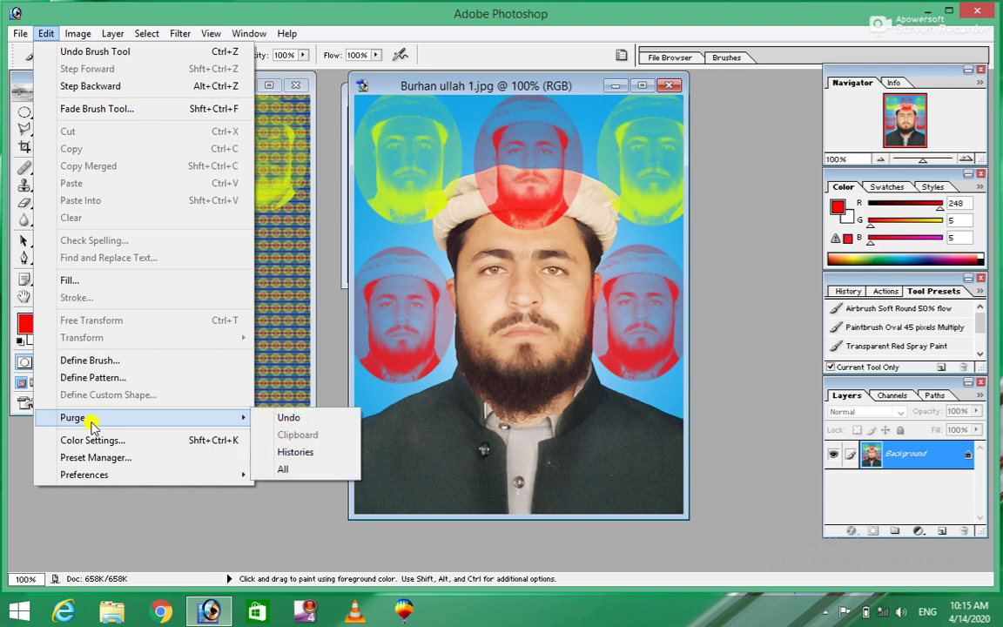
Step: Purge the undo data, then purge all memory, confirming both prompts, and open the Brush picker
click(268, 417)
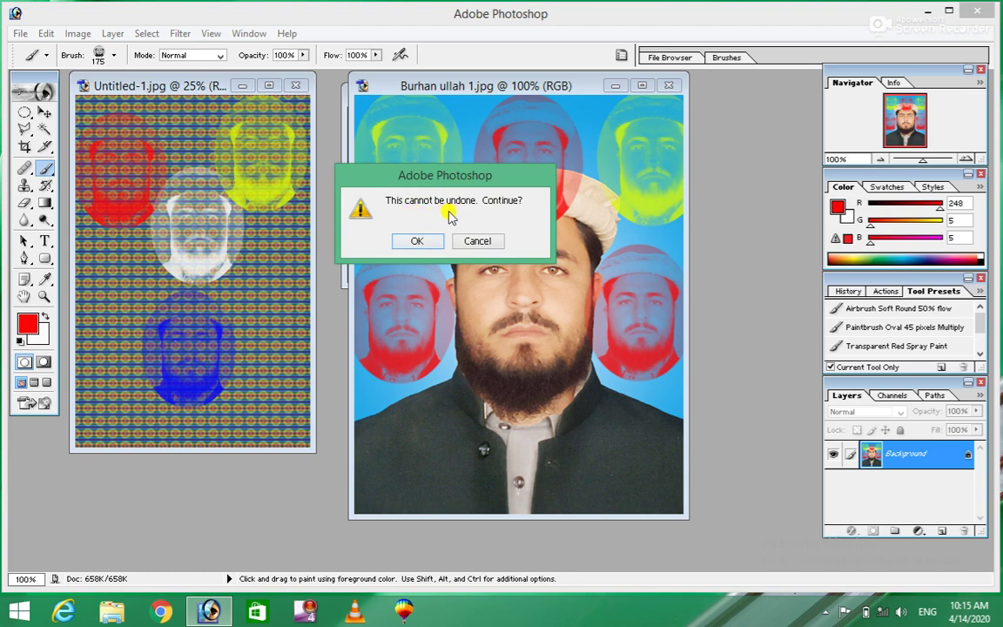
click(425, 241)
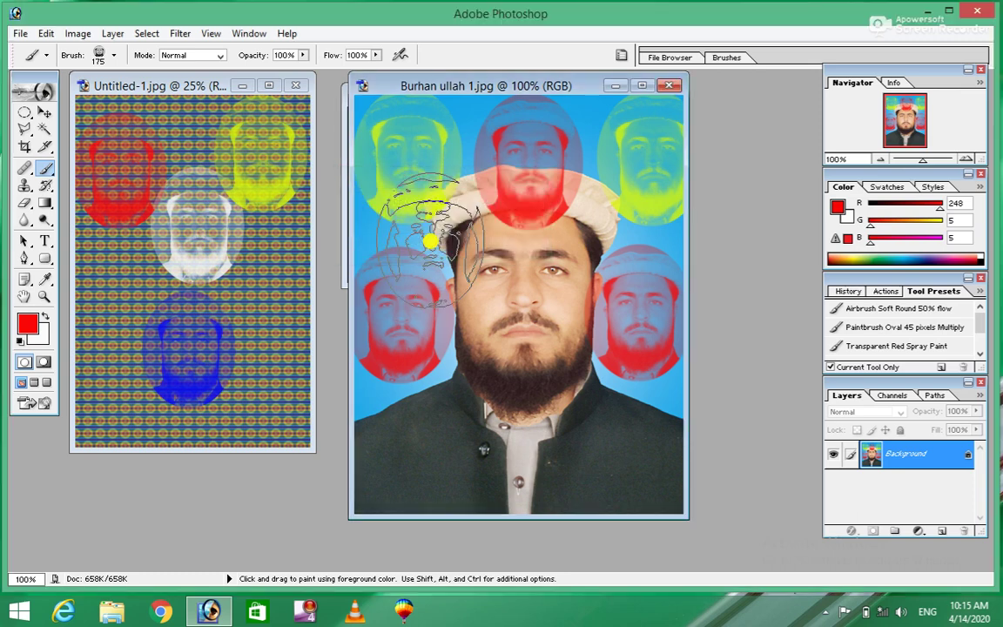
click(44, 35)
mouse_move(72, 418)
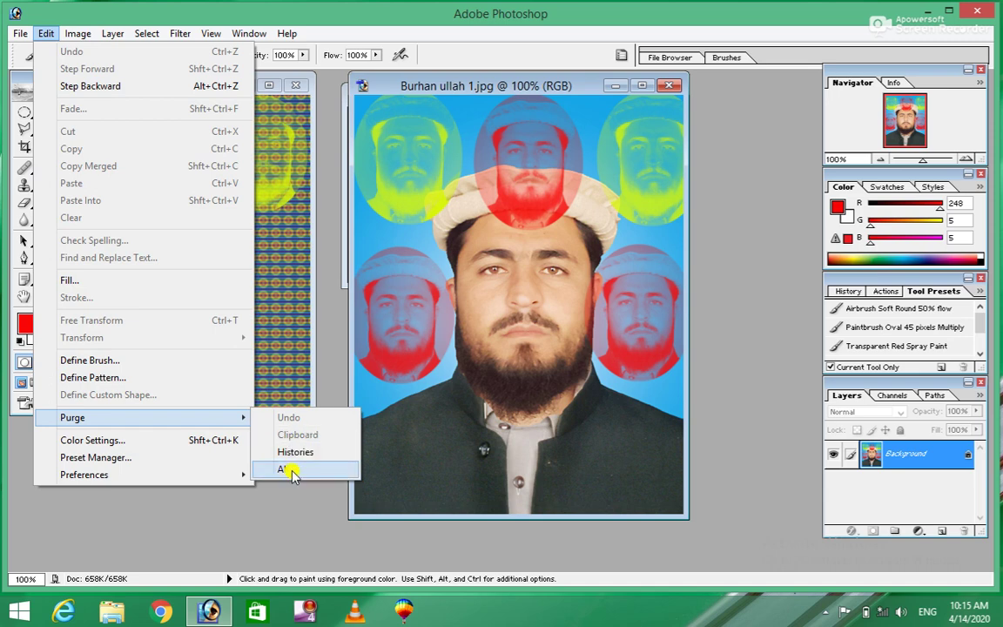
click(285, 474)
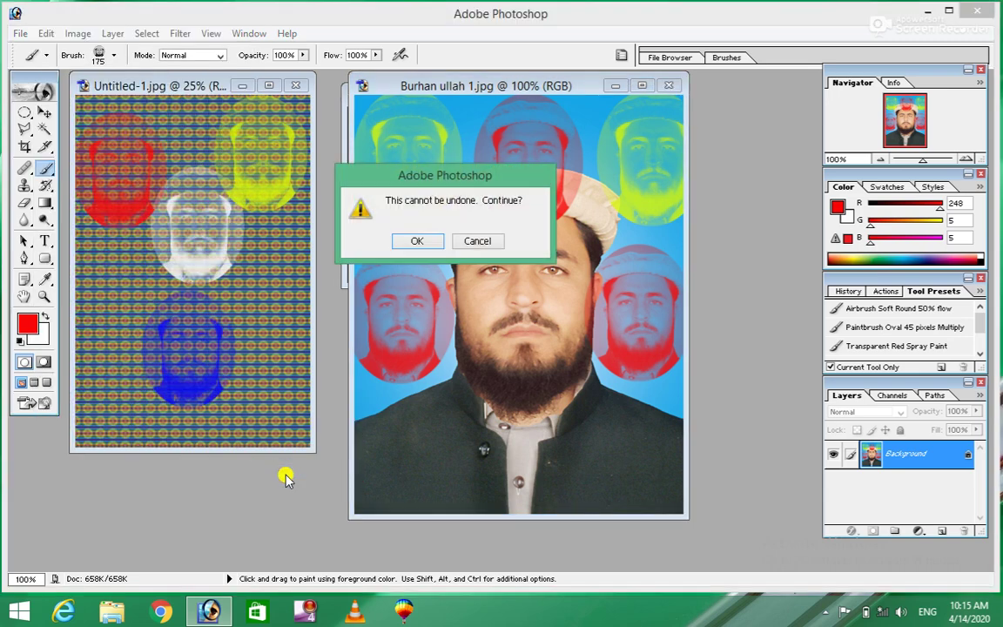
click(419, 241)
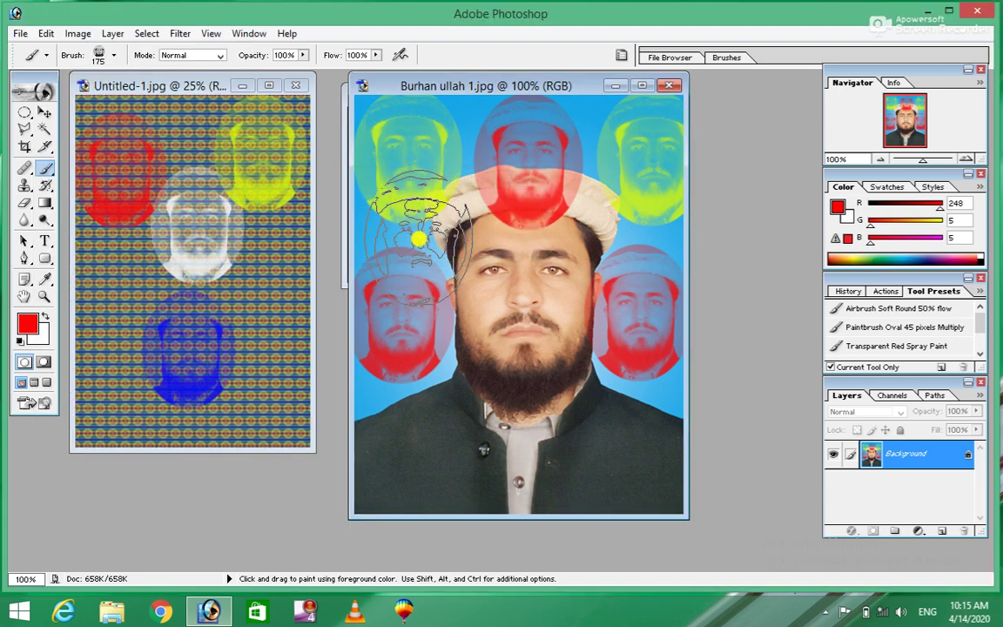
click(117, 55)
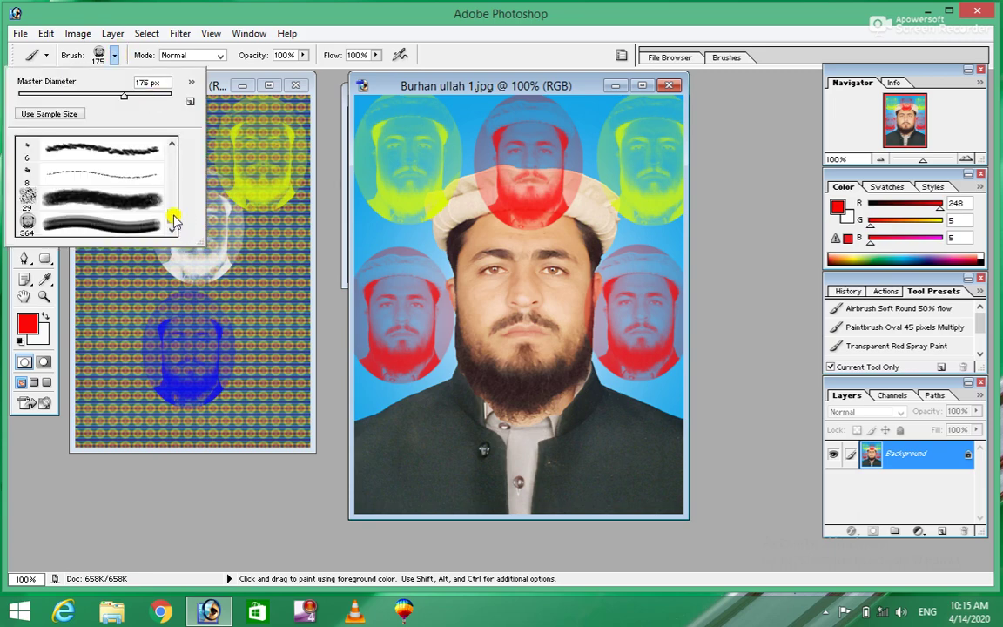
click(45, 33)
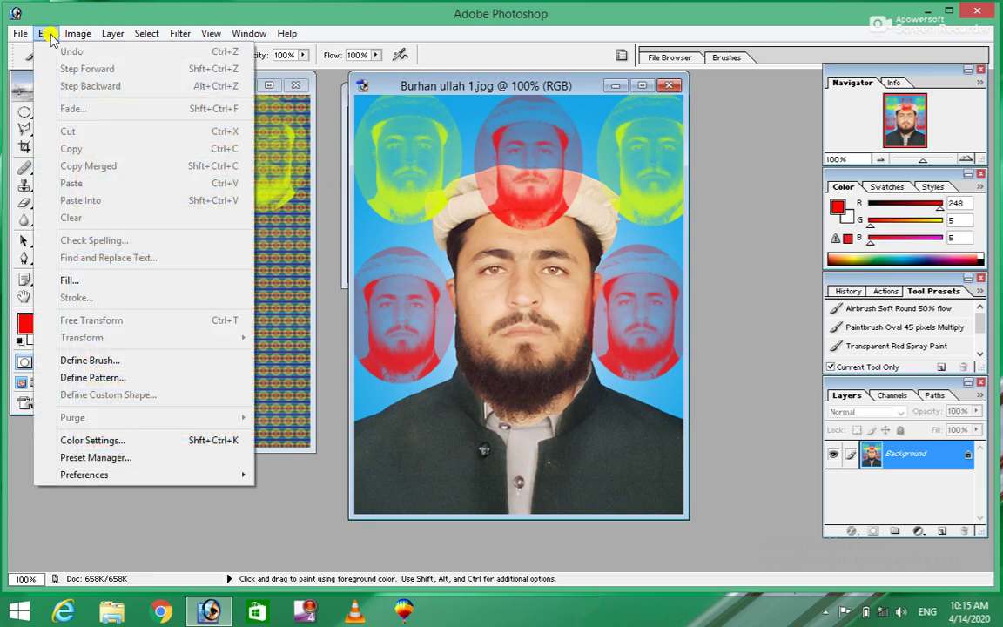
click(129, 444)
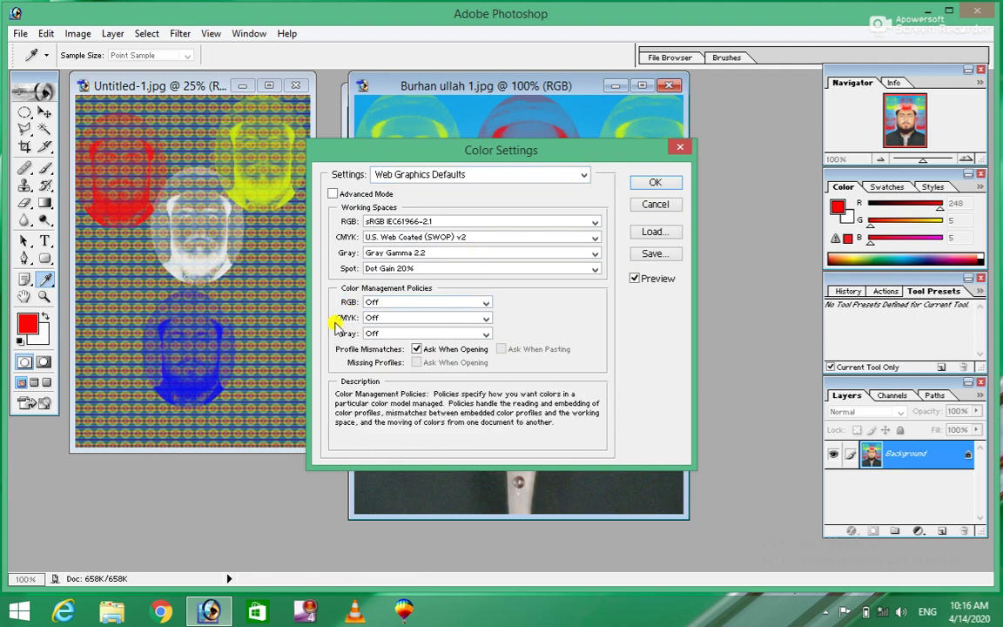
click(417, 350)
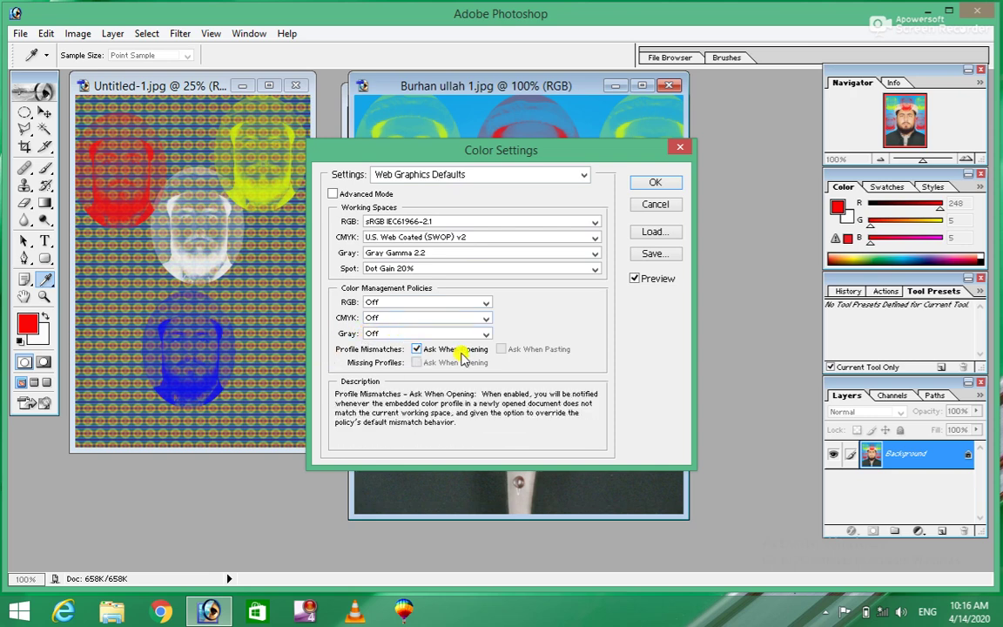
click(654, 204)
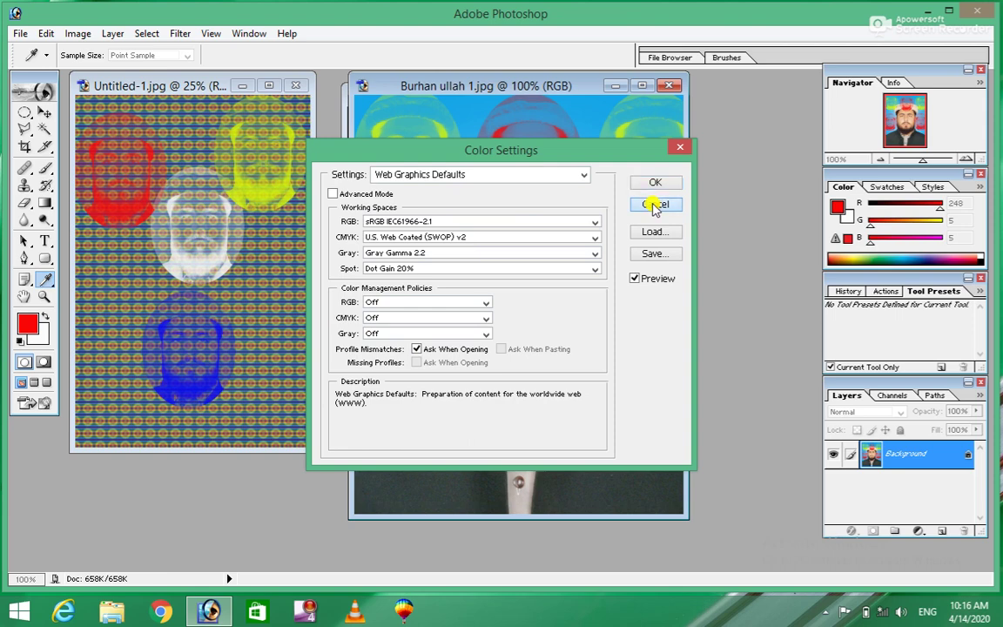
key(b)
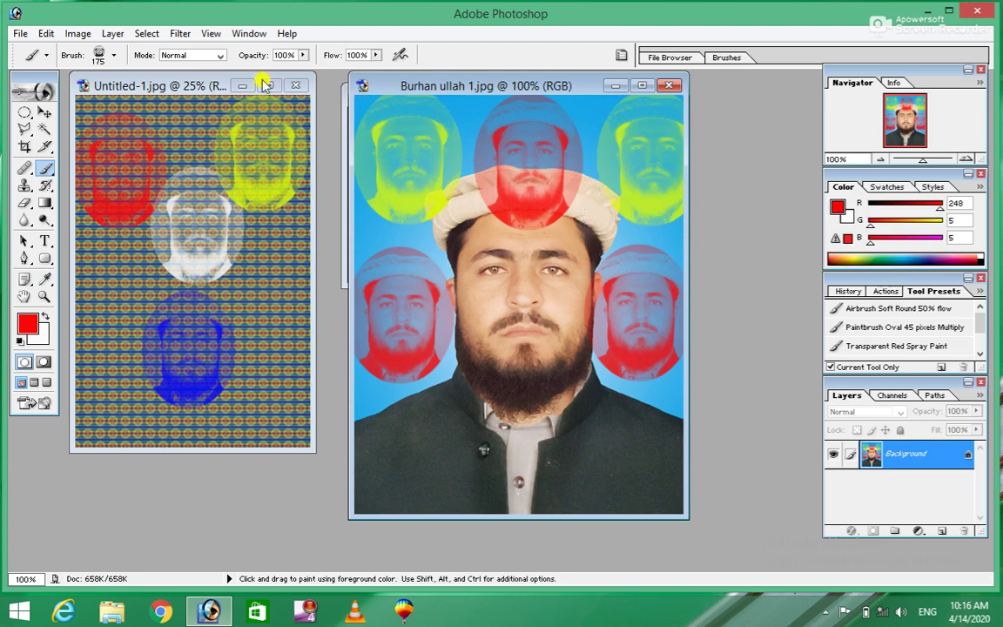
click(44, 35)
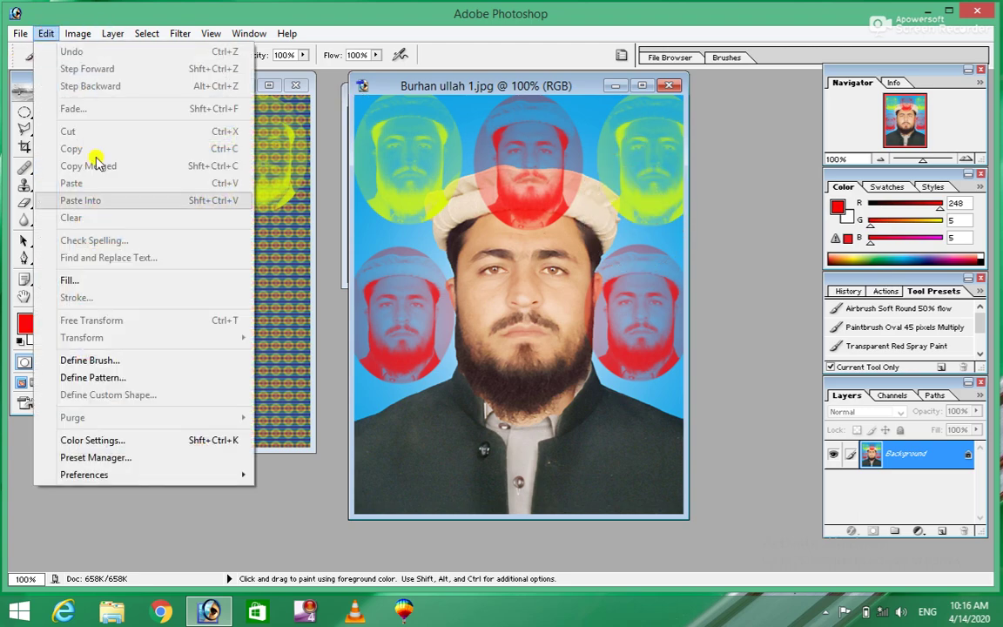
click(100, 457)
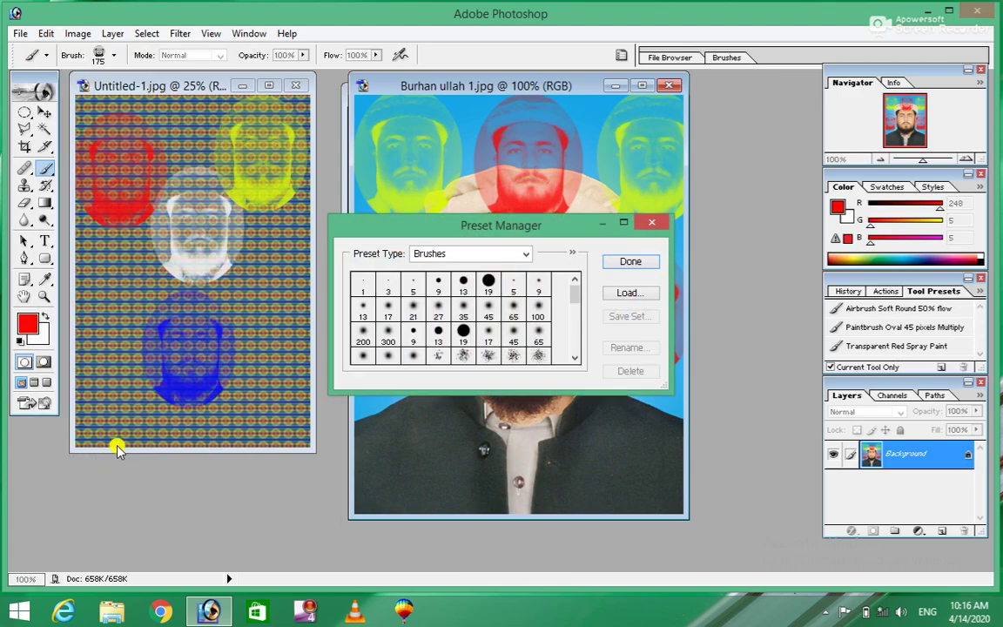
drag(574, 296, 573, 331)
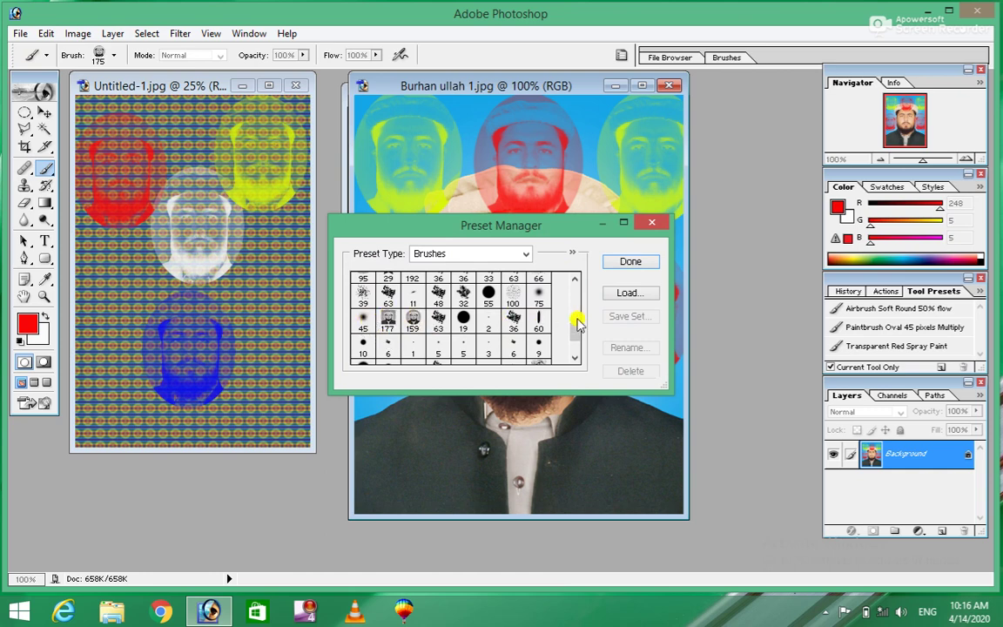
drag(577, 337, 576, 344)
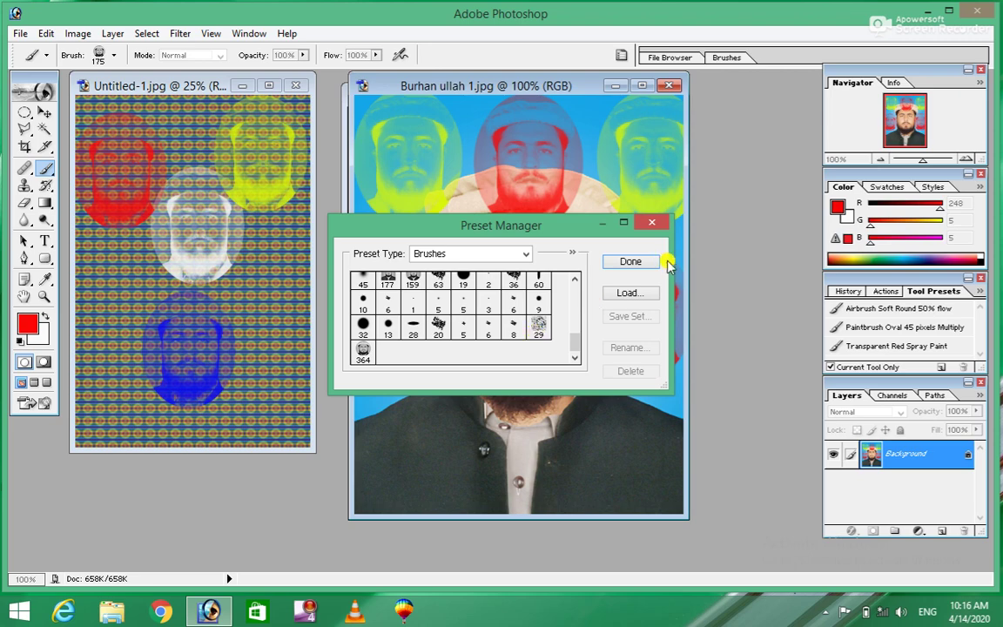
click(651, 221)
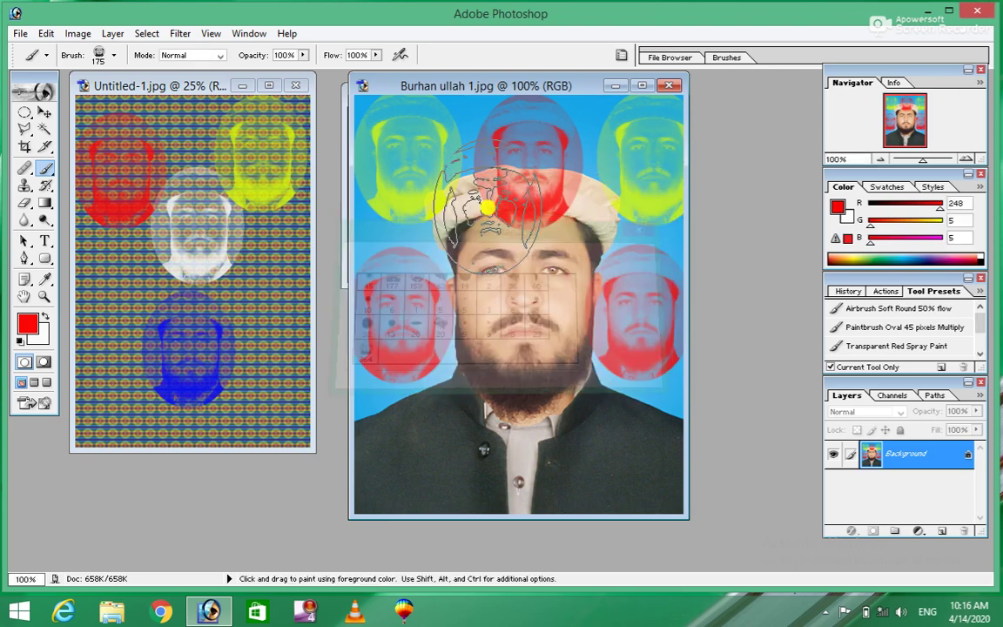
click(44, 33)
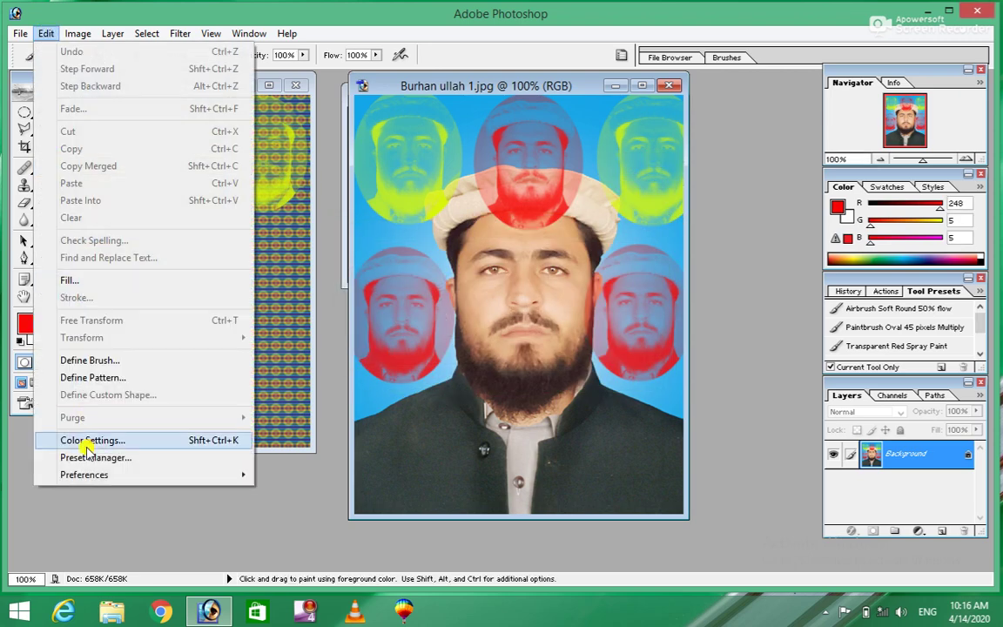
mouse_move(80, 475)
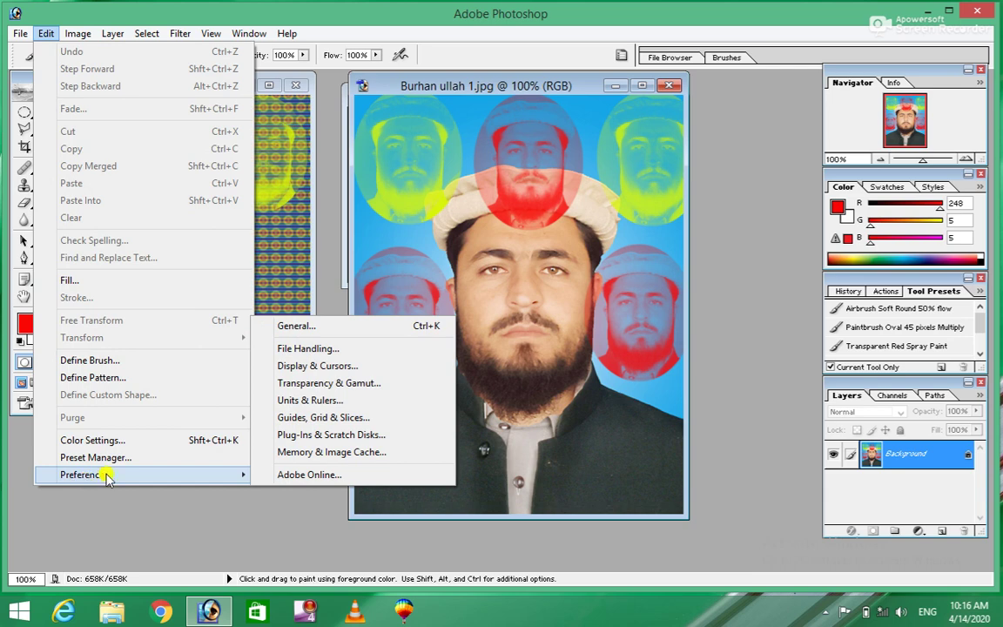
click(331, 334)
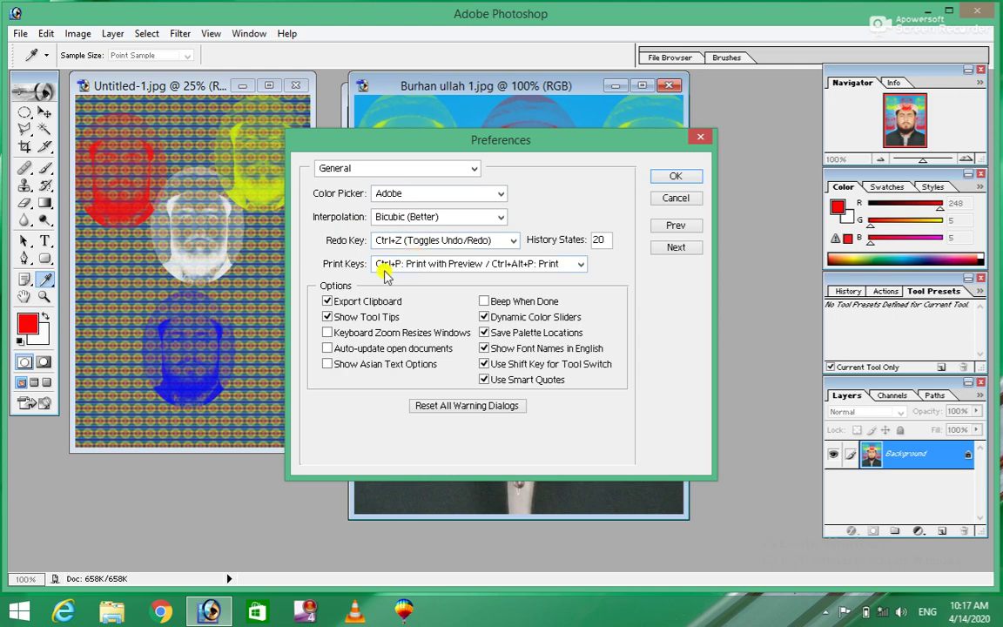
Step: Close Preferences unchanged, select the Move tool, and open the Image menu, then close it without choosing anything
click(675, 198)
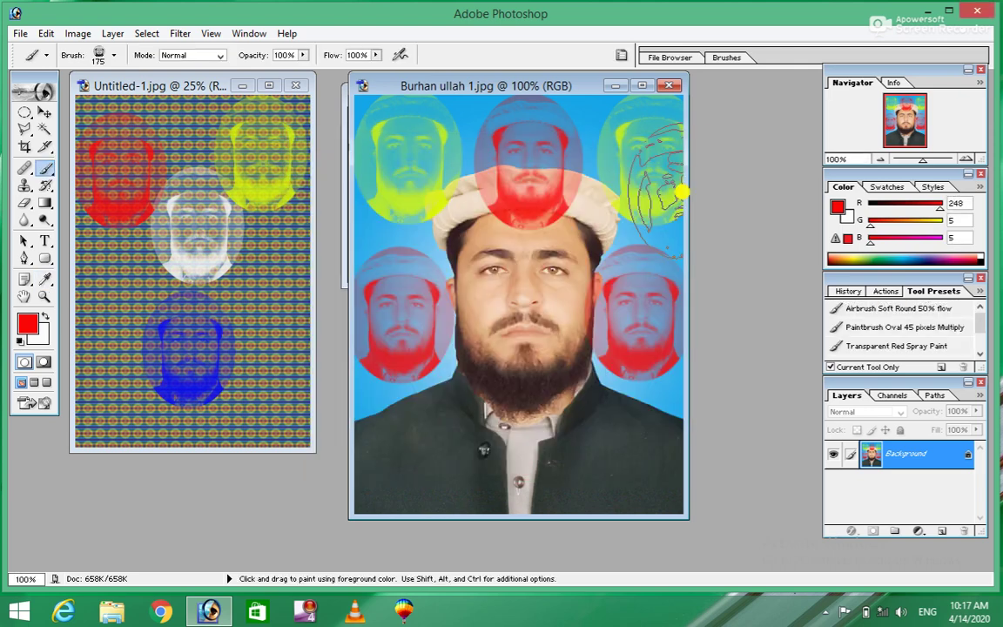
click(44, 112)
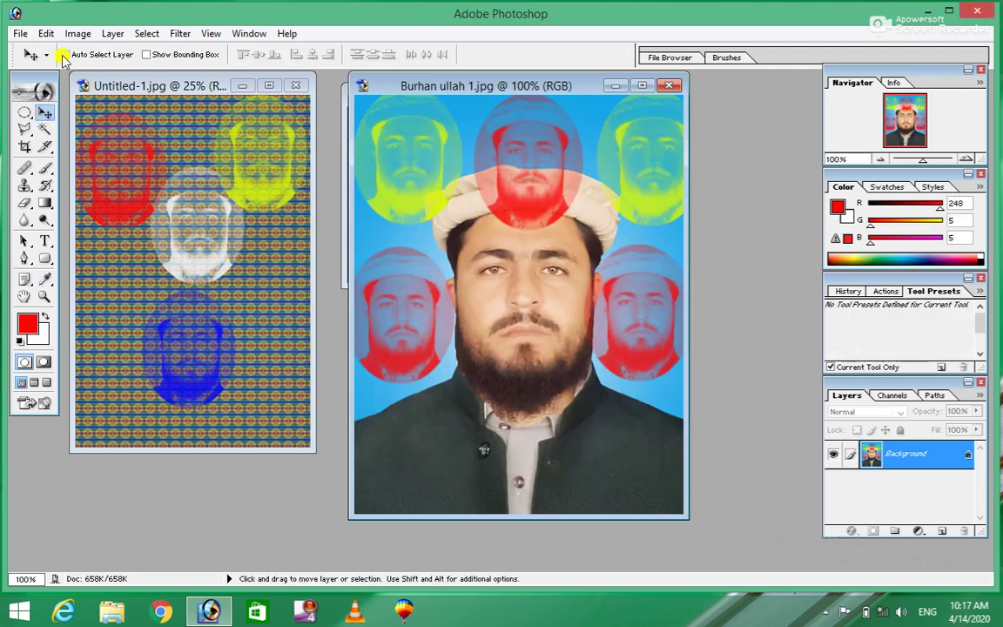
click(46, 33)
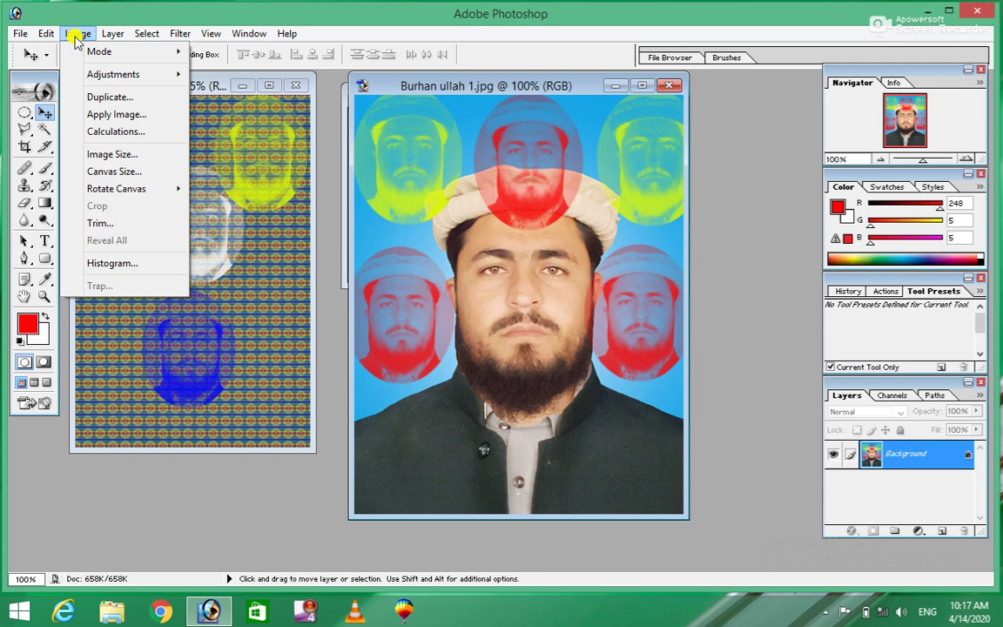
click(531, 263)
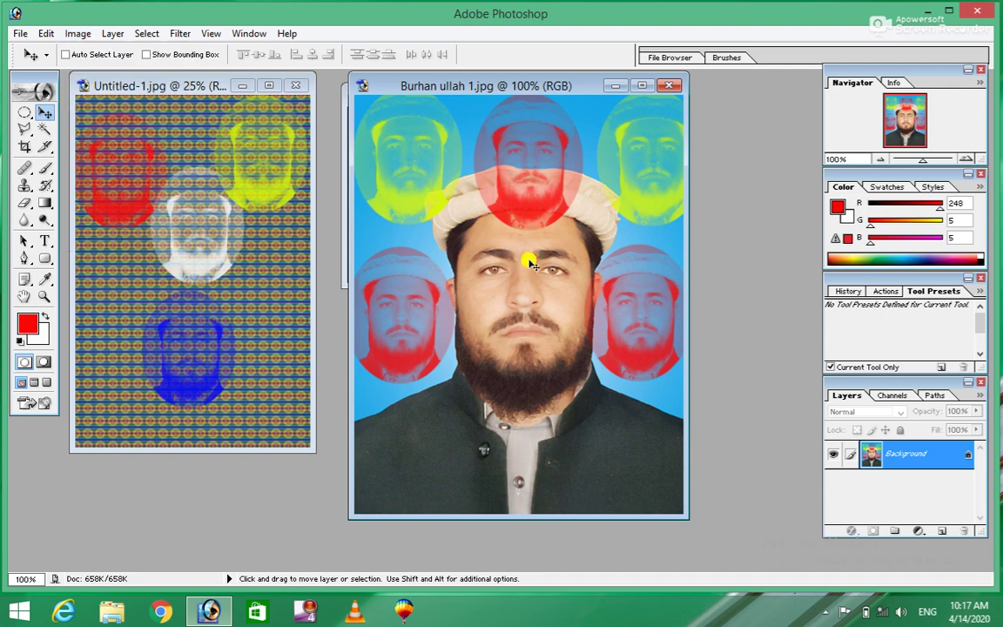